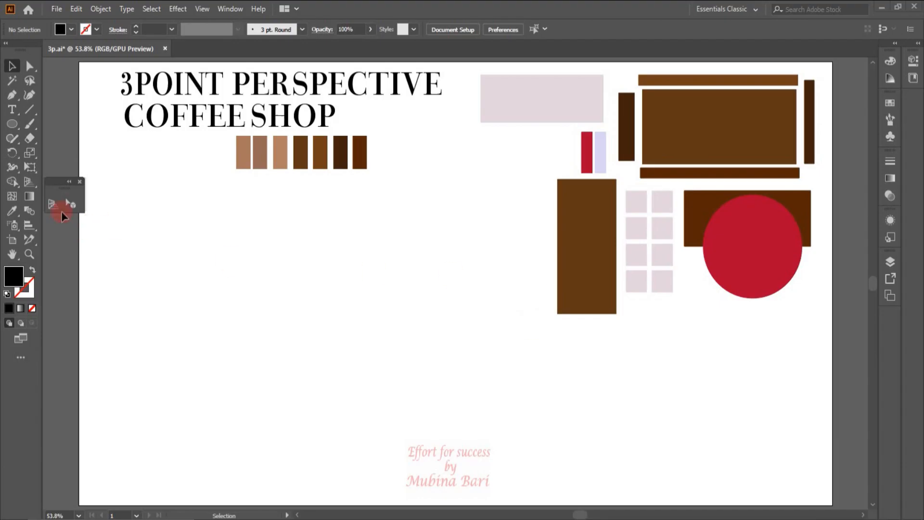
Show the perspective grid and switch it to the three-point normal view preset.
left_click(57, 207)
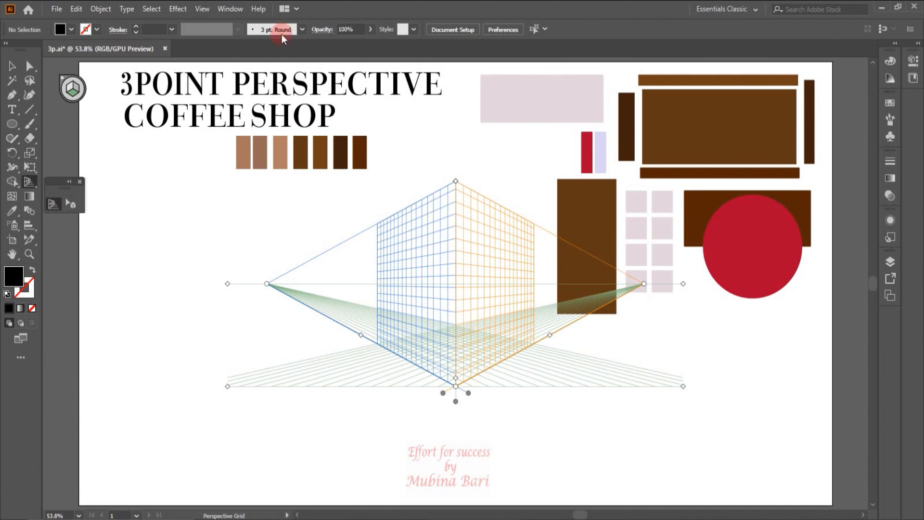
left_click(202, 10)
mouse_move(385, 399)
mouse_move(452, 514)
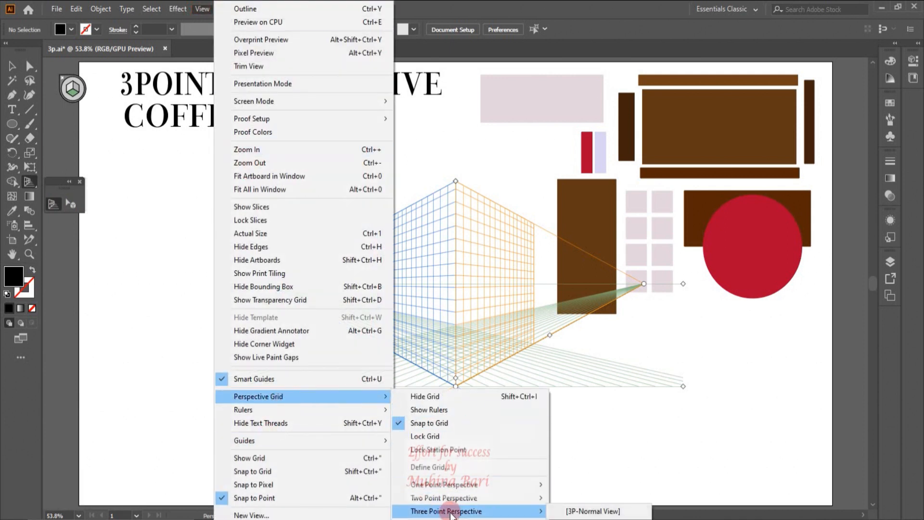
left_click(589, 512)
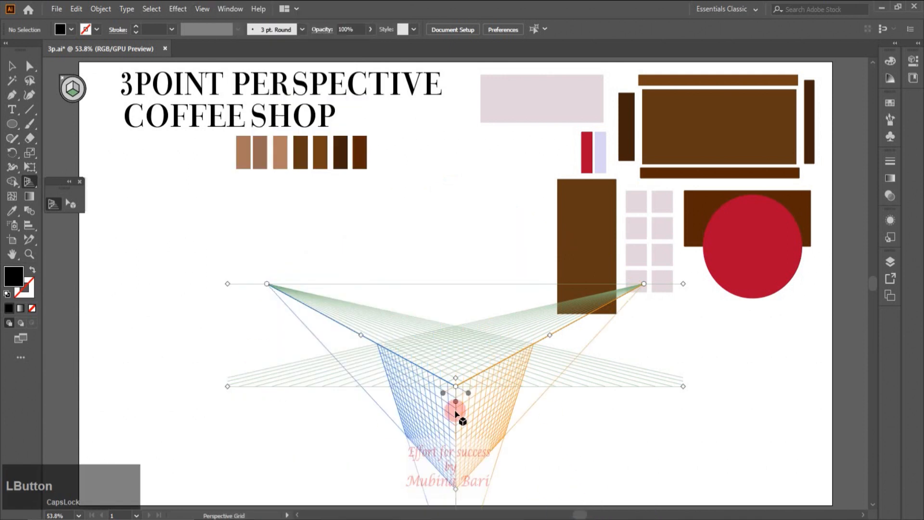
Move the perspective grid up and left on the artboard and place the row of seven brown swatches just above it.
left_click_drag(684, 386, 568, 300)
left_click_drag(566, 195, 570, 224)
left_click(12, 66)
left_click_drag(204, 165, 419, 171)
left_click_drag(339, 150, 358, 207)
Move the eight pale window panes onto the tall brown door and try to centre them horizontally with it.
left_click_drag(637, 292, 574, 291)
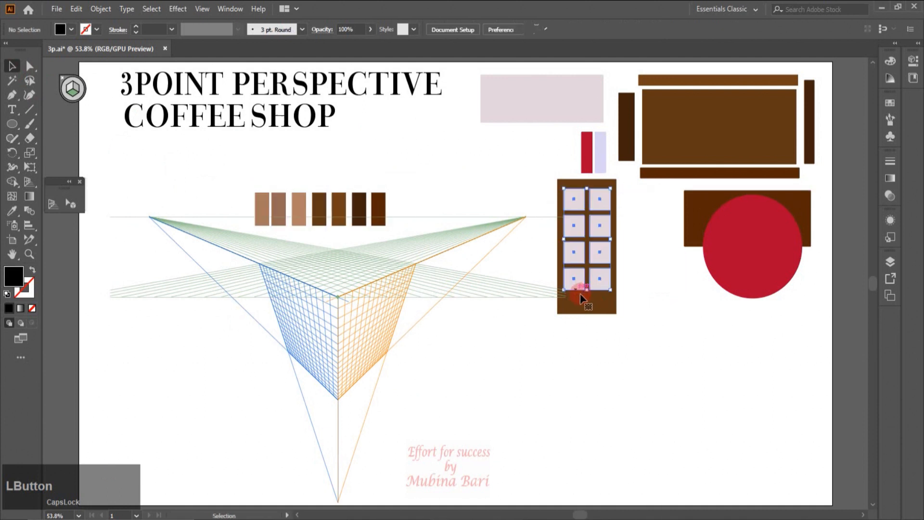
left_click_drag(536, 188, 604, 225)
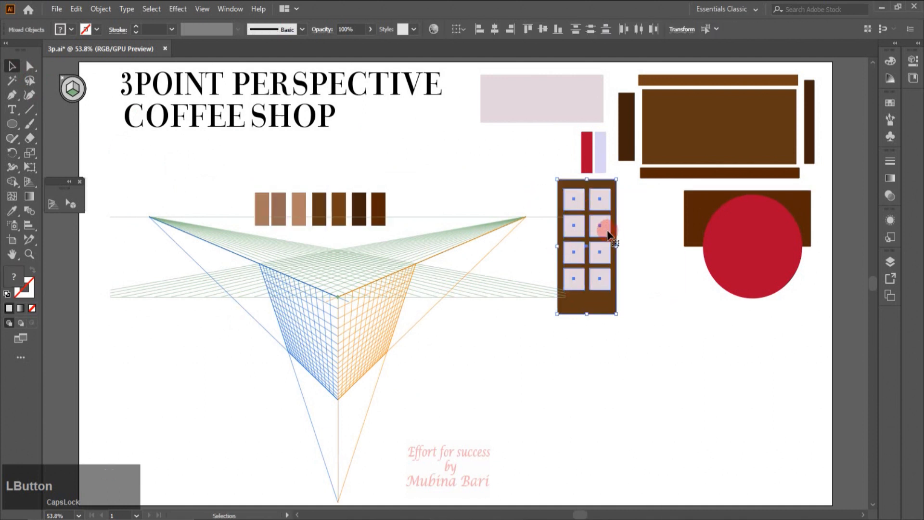
key("z")
left_click(496, 32)
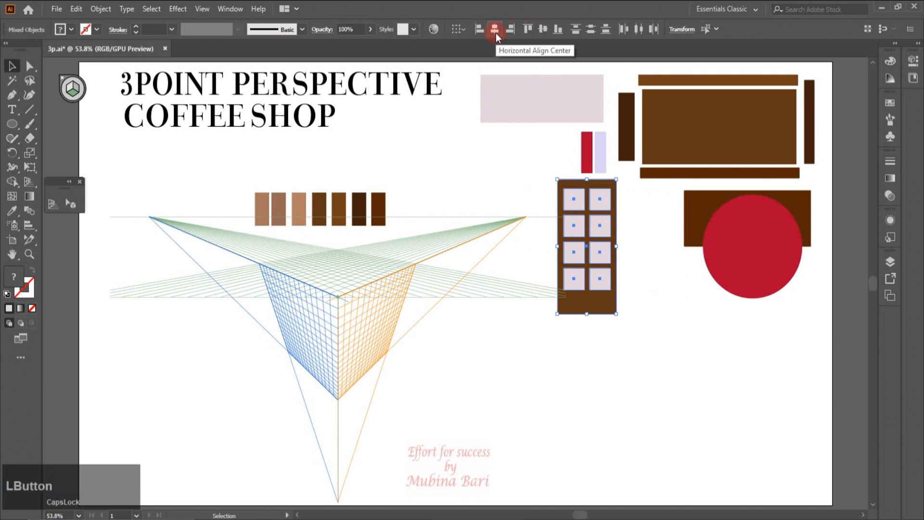
left_click(635, 310)
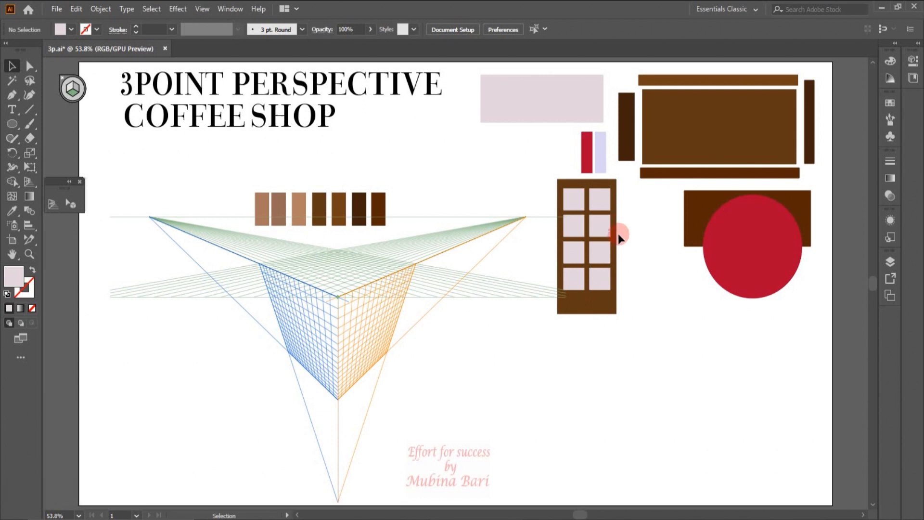
Group the window panes with the brown door rectangle and move the door next to the perspective grid.
left_click(575, 255)
left_click_drag(550, 162, 582, 256)
right_click(578, 253)
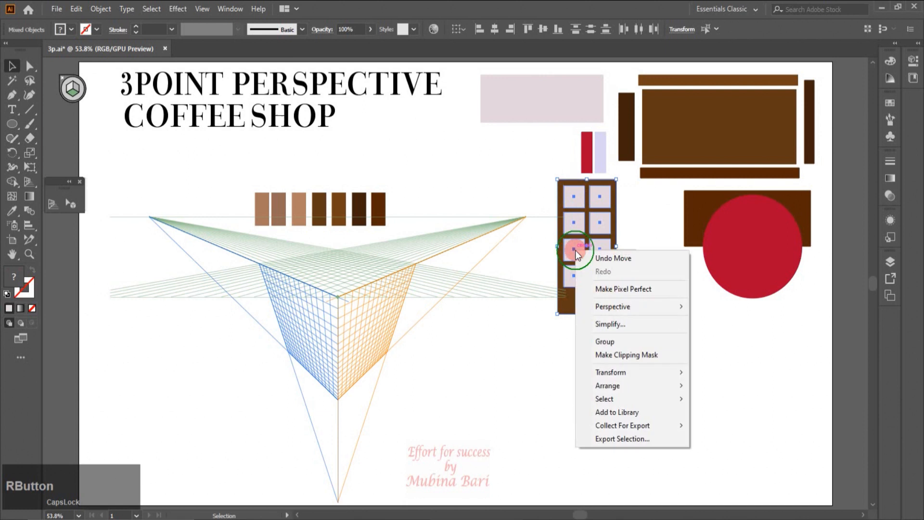
left_click(604, 341)
left_click_drag(602, 289, 491, 316)
left_click(503, 348)
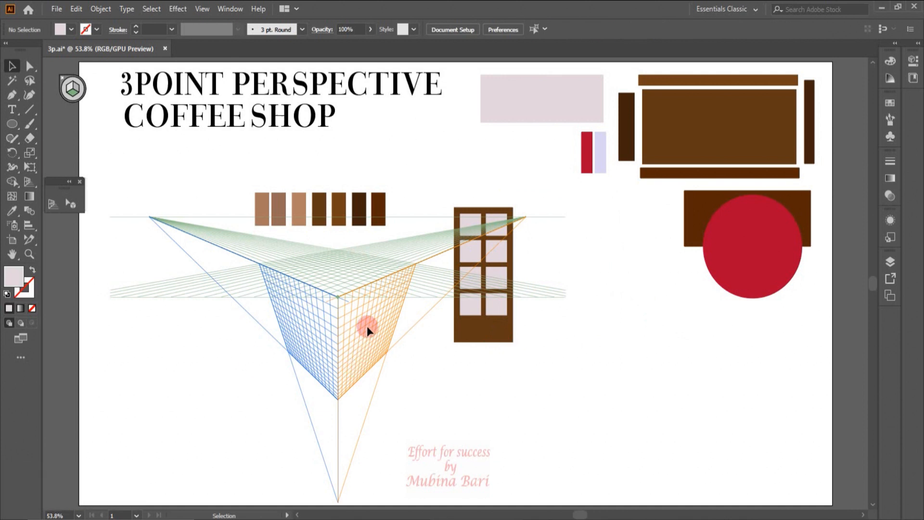
Draw a rectangle of about 902 x 511 pt covering the whole right perspective plane as the shop's right wall.
left_click(340, 305)
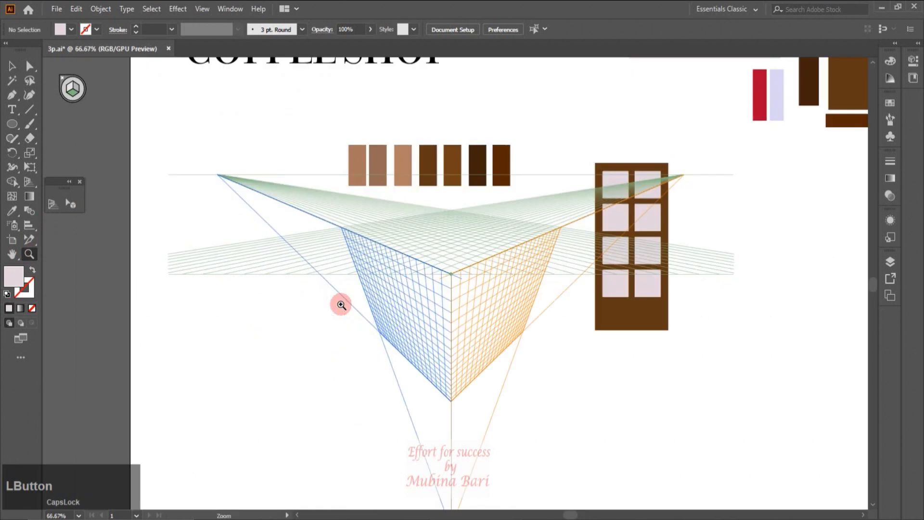
left_click(50, 208)
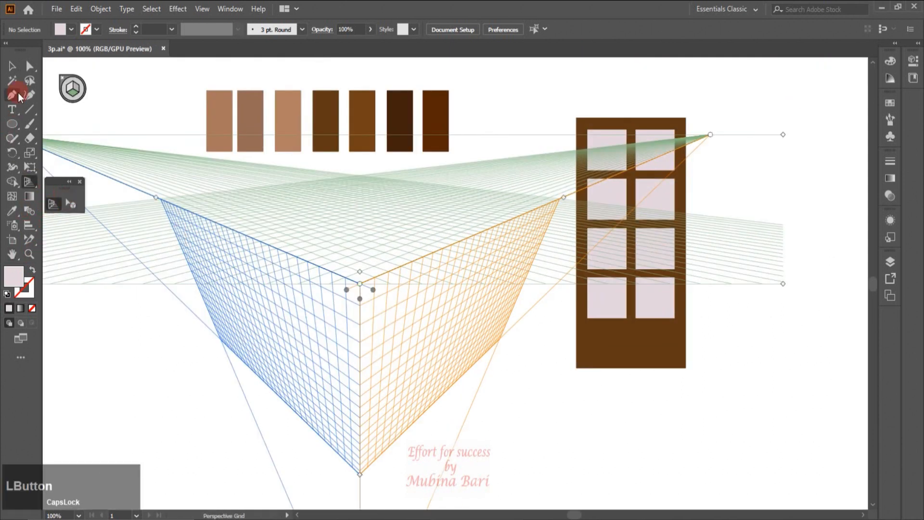
left_click(12, 126)
left_click(76, 90)
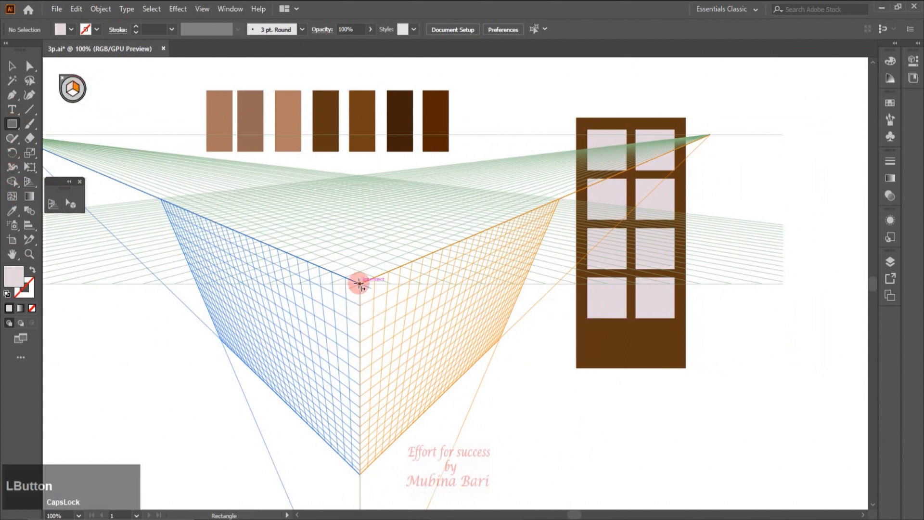
left_click_drag(359, 283, 499, 339)
Draw a left wall of about 900 x 498 pt on the left perspective plane and fill it with the first light-brown swatch's colour.
left_click(67, 89)
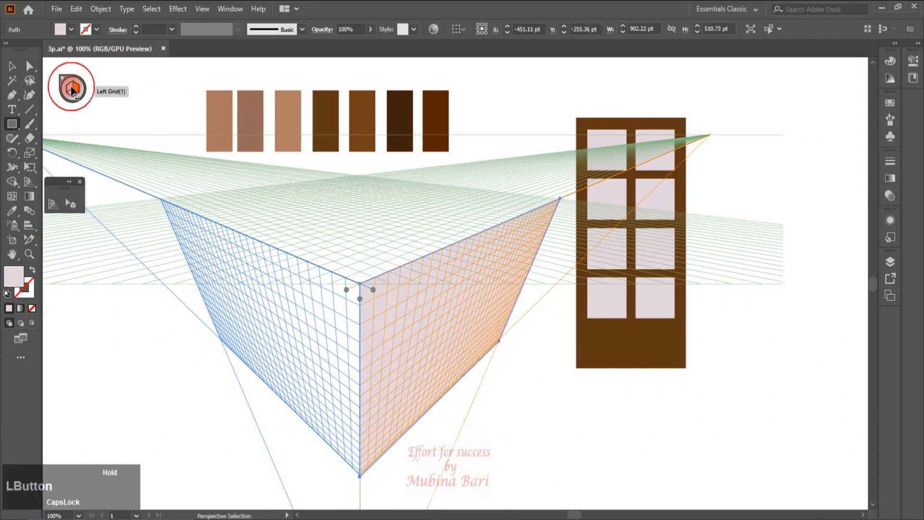
left_click(376, 339)
mouse_move(361, 284)
left_mouse_down()
mouse_move(346, 469)
mouse_move(278, 412)
left_mouse_up()
left_click(11, 212)
key("Caps_Lock")
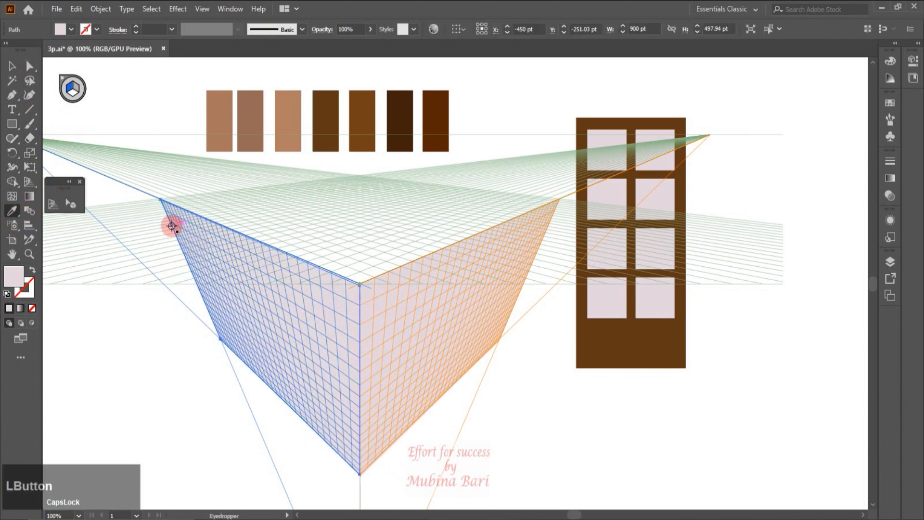
key("Caps_Lock")
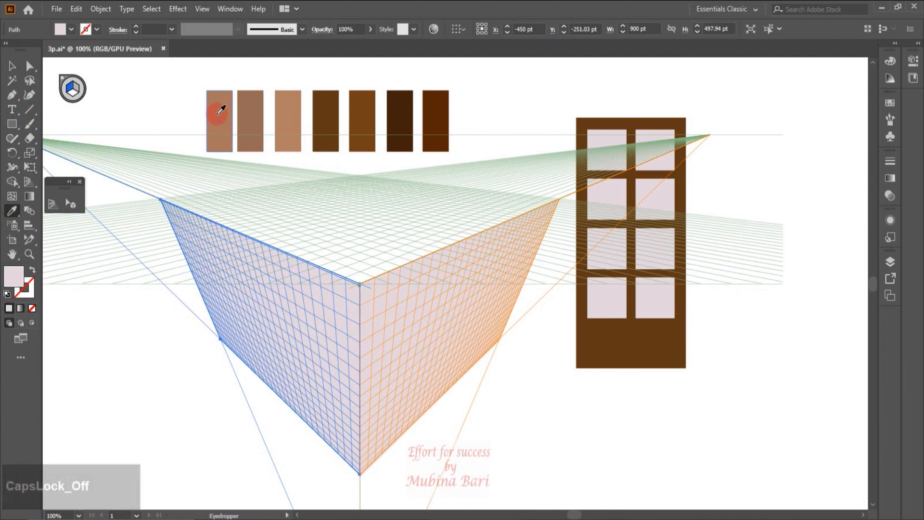
left_click(221, 110)
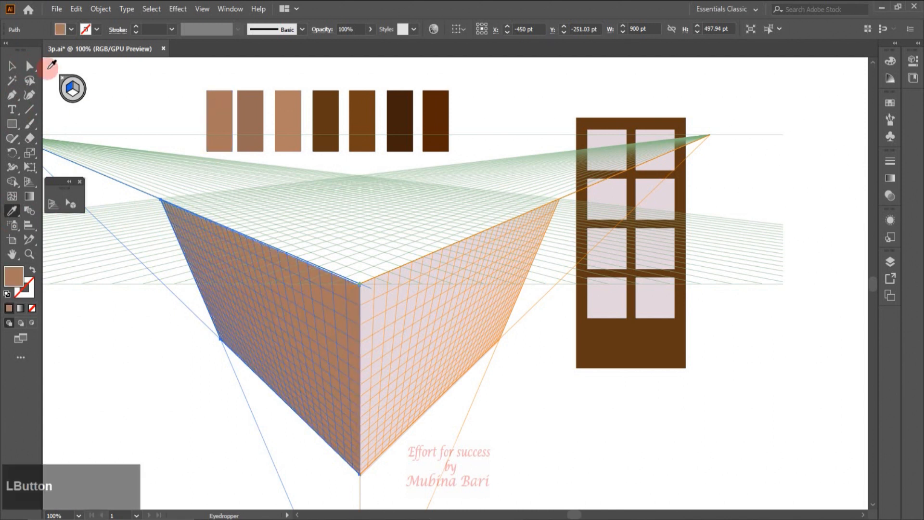
Fill the right wall with the second brown swatch's colour using the Eyedropper and deselect it.
left_click(12, 66)
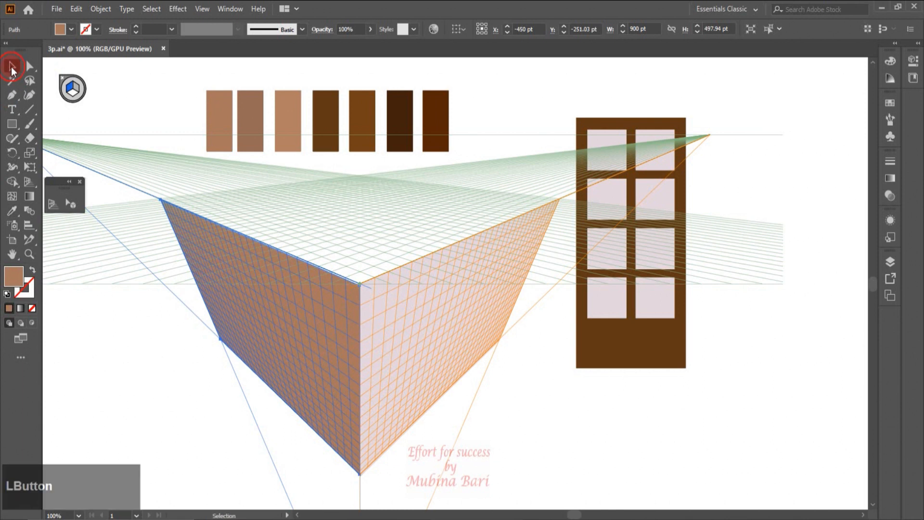
left_click(436, 330)
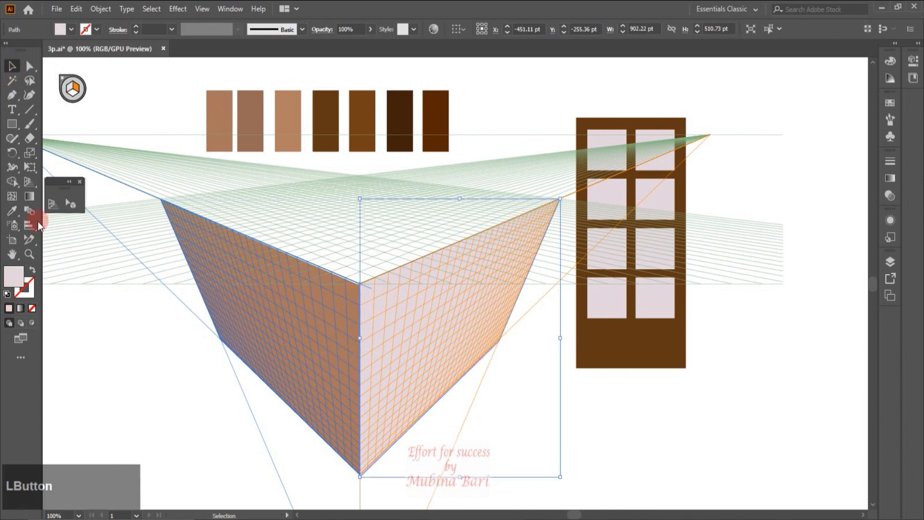
left_click(13, 212)
left_click(251, 106)
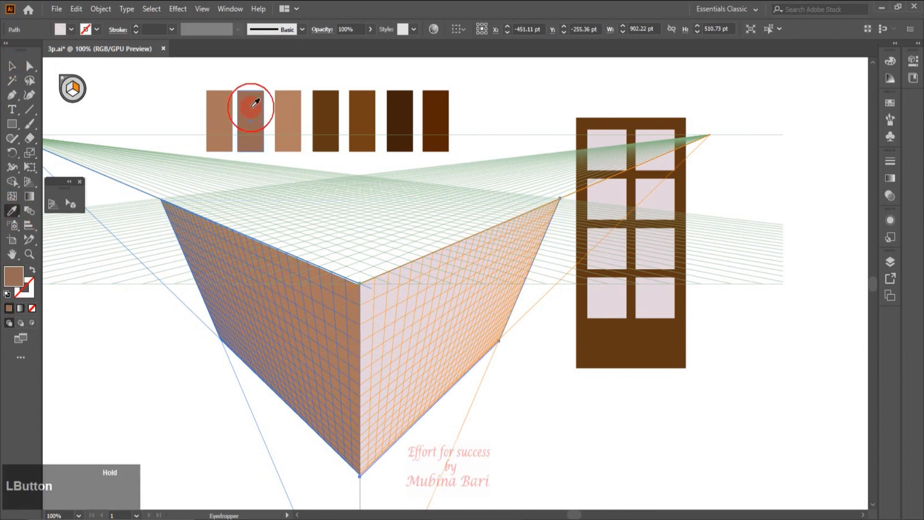
left_click(60, 106)
left_click(12, 66)
left_click(49, 144)
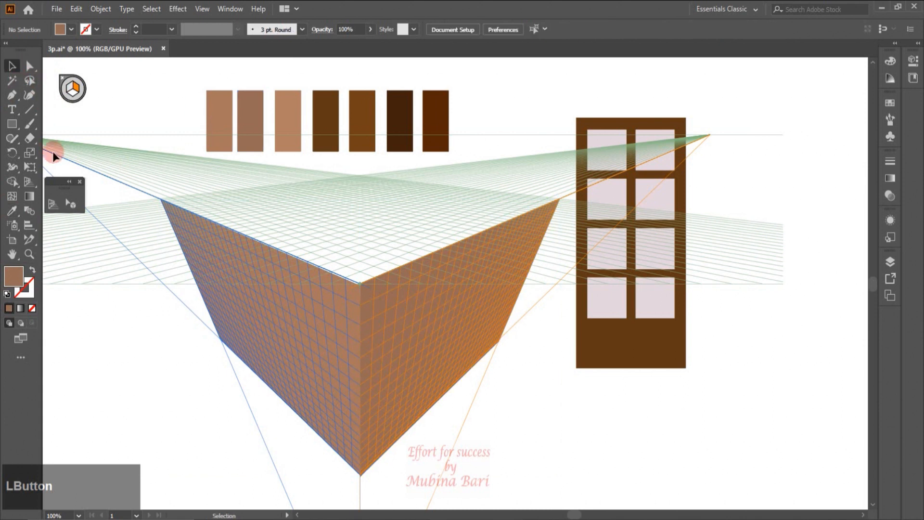
Draw a 900 x 30 pt strip along the right wall's upper edge and fill it with the darkest brown swatch's colour.
left_click(12, 126)
left_click_drag(361, 288, 549, 206)
left_click(73, 205)
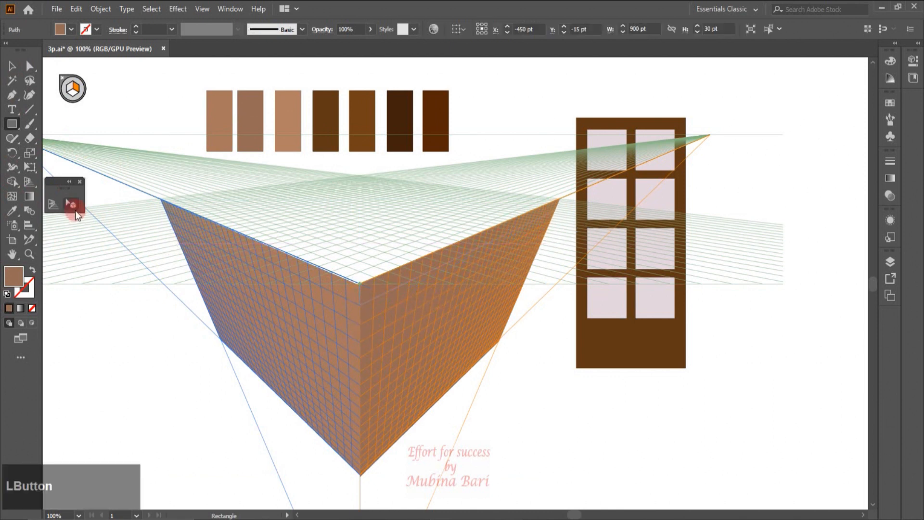
left_click(11, 211)
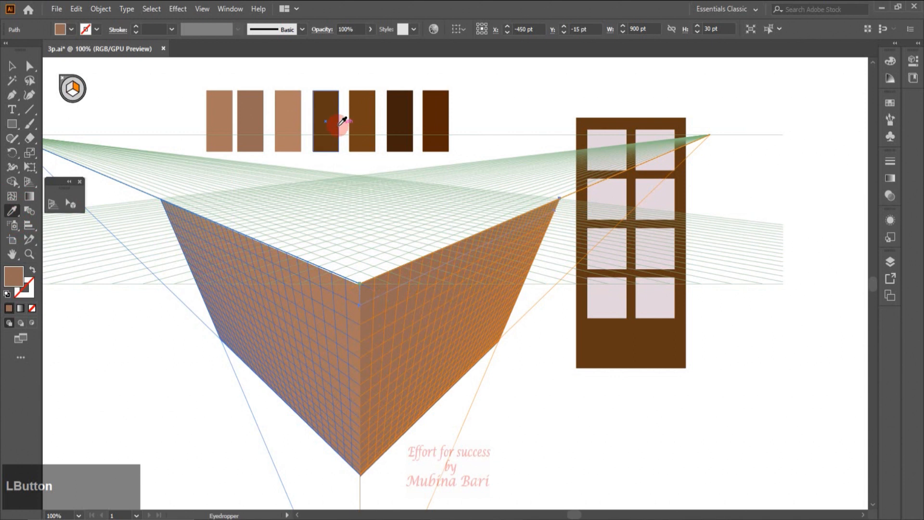
left_click(402, 126)
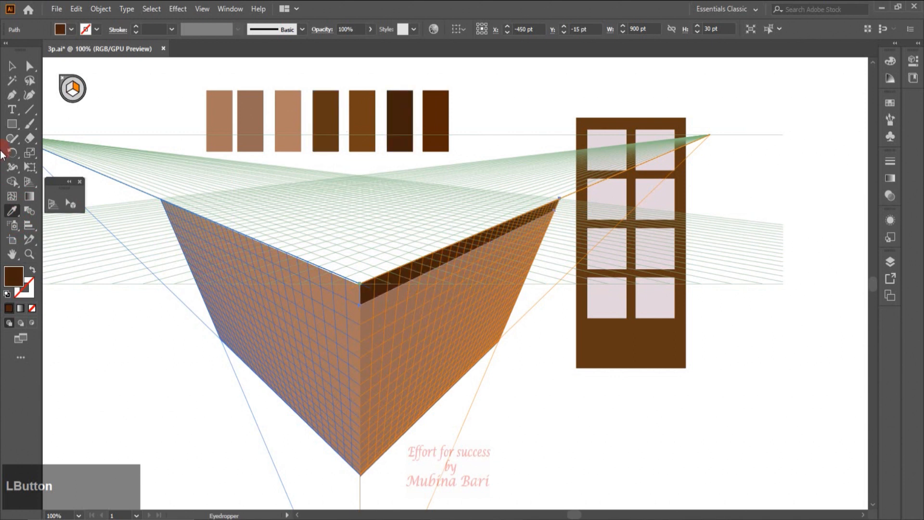
Draw a matching 900 x 30 pt strip along the left wall's upper edge and fill it with the fourth swatch's dark brown.
left_click(13, 125)
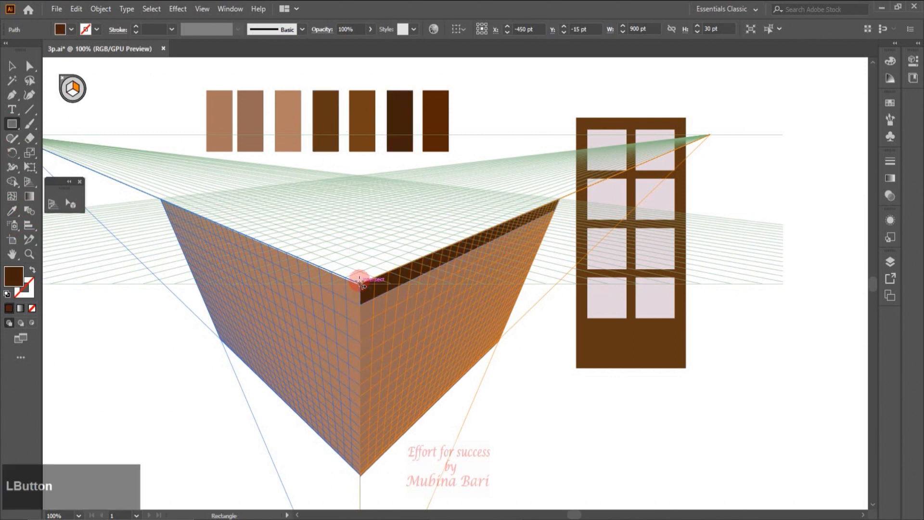
mouse_move(361, 283)
left_mouse_down()
mouse_move(268, 279)
mouse_move(169, 204)
left_mouse_up()
left_click(12, 210)
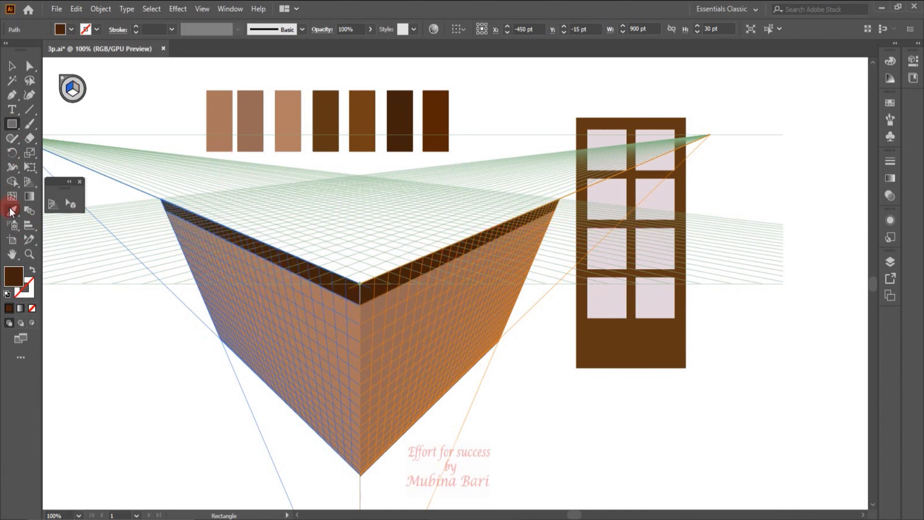
left_click(339, 88)
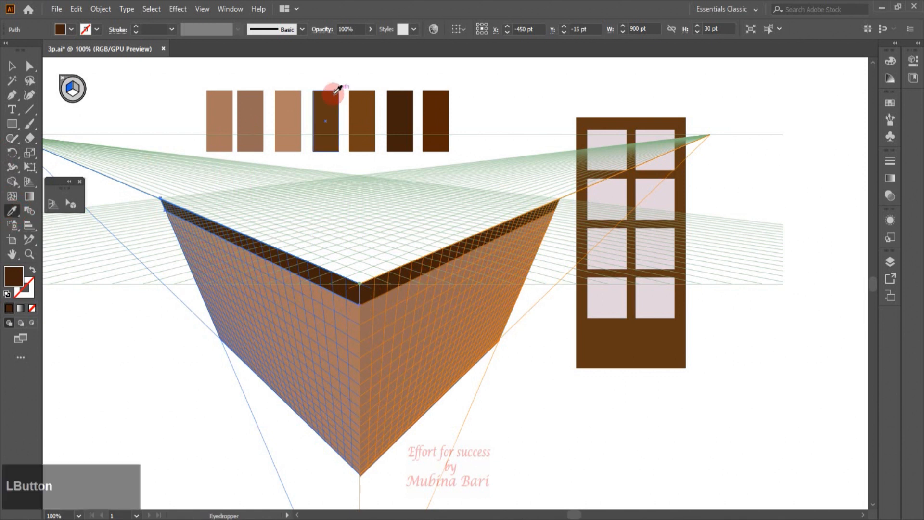
left_click(337, 92)
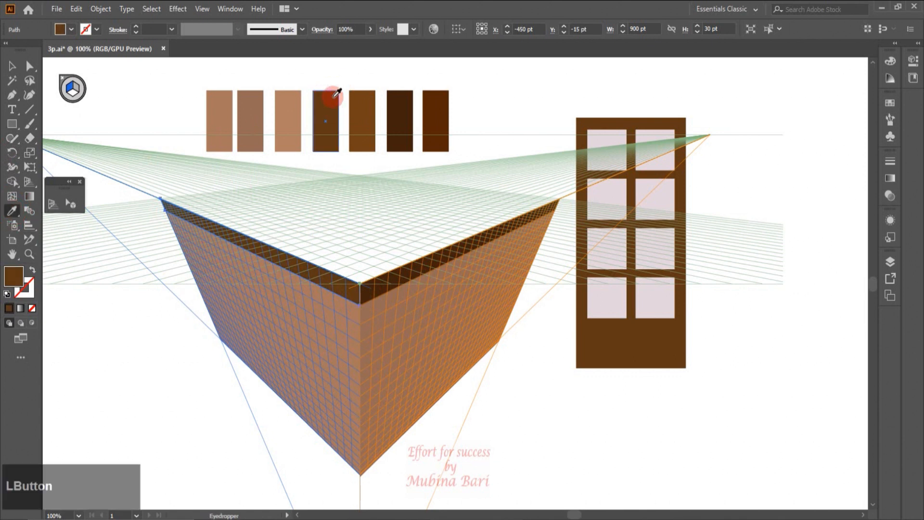
Extend both roof strips past the outer wall edges in perspective, the right to about 974 pt and the left to about 964 pt.
key("shift+v")
left_click(449, 252)
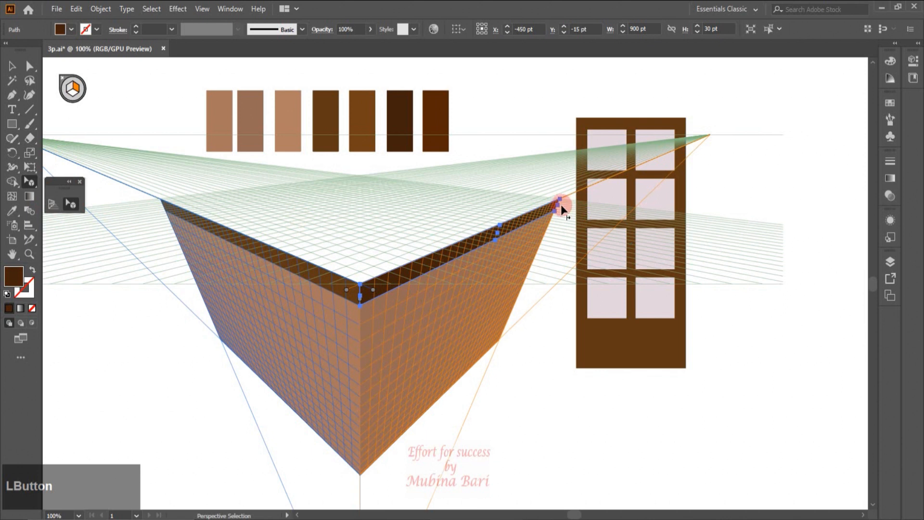
left_click_drag(557, 206, 567, 206)
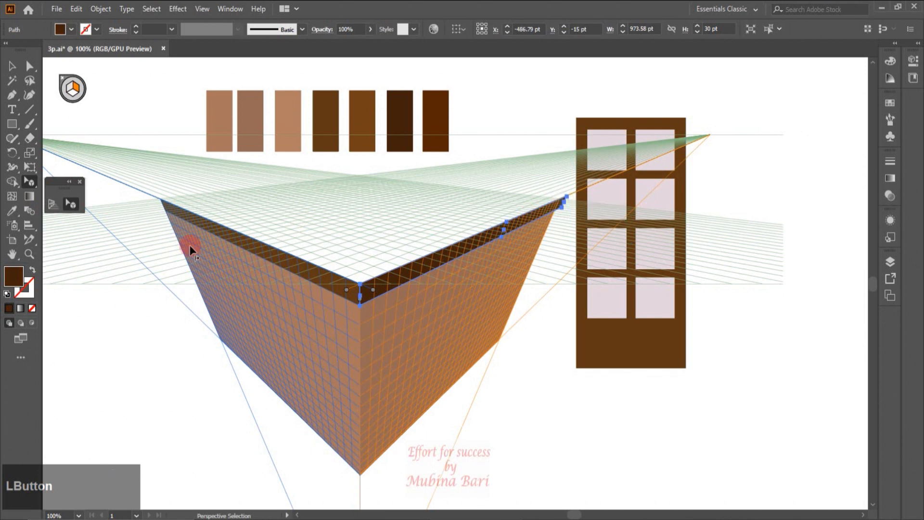
left_click(167, 207)
left_click_drag(164, 210, 154, 203)
Draw a roof rectangle of about 964 x 974 pt on the horizontal plane and fill it with the fifth swatch's brown.
key("m")
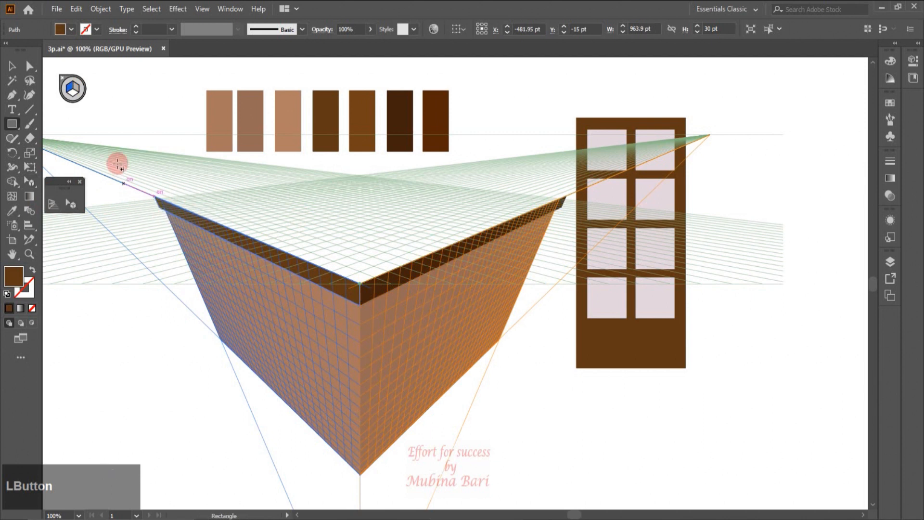
key("shift+v")
left_click(72, 98)
key("m")
left_click_drag(154, 197, 565, 197)
left_click(12, 211)
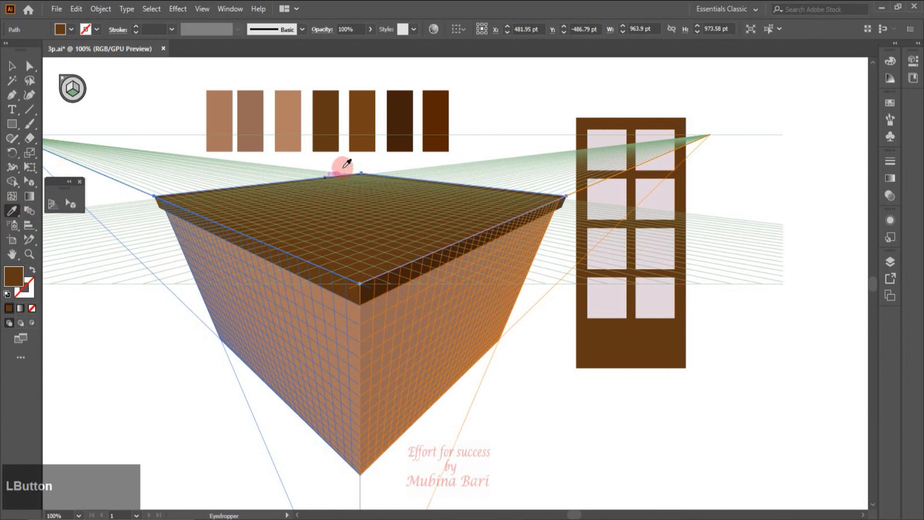
left_click(360, 135)
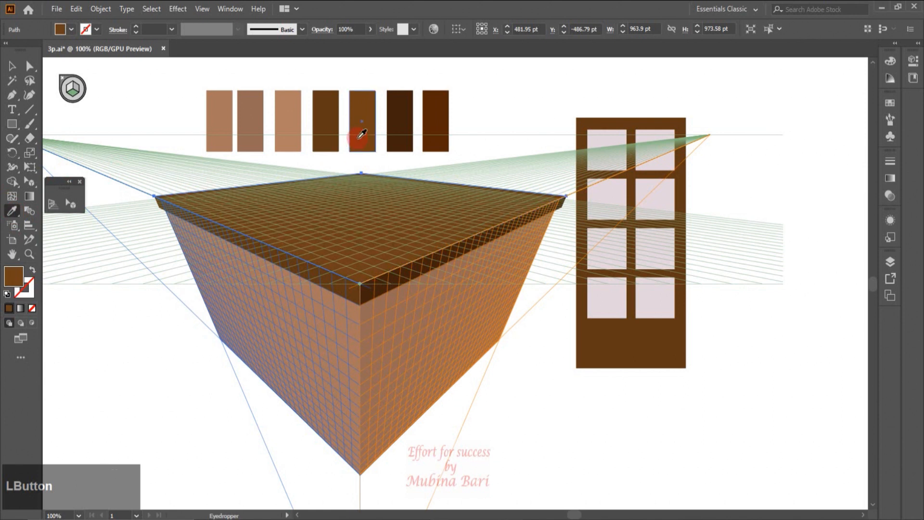
Draw an inset 810 x 810 pt rectangle on the roof and fill it with the third swatch's light brown.
left_click(13, 126)
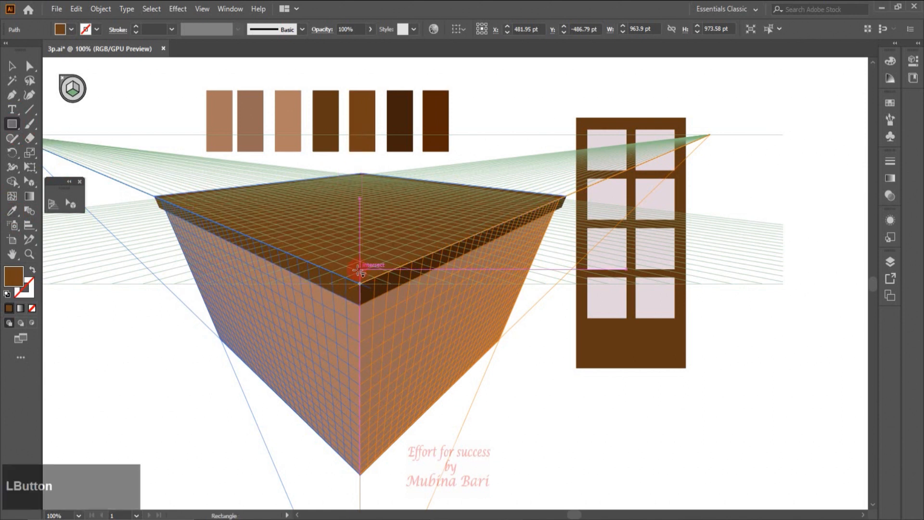
key("Delete")
mouse_move(183, 201)
left_mouse_down()
mouse_move(287, 221)
mouse_move(425, 227)
mouse_move(495, 216)
left_mouse_up()
left_click(13, 210)
left_click(260, 124)
left_click(288, 118)
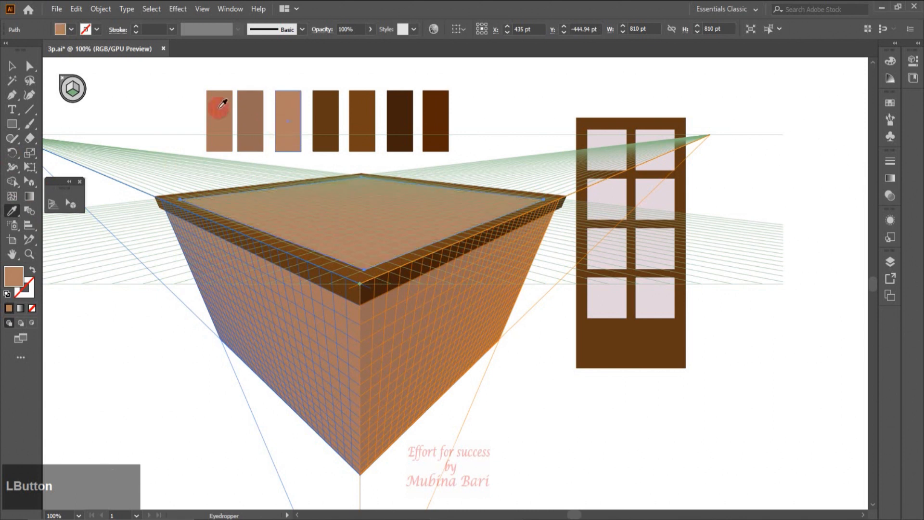
Attach the glazed door to the right perspective plane at about 273 x 401 pt, near the right wall's far end.
key("shift+p")
left_click(72, 89)
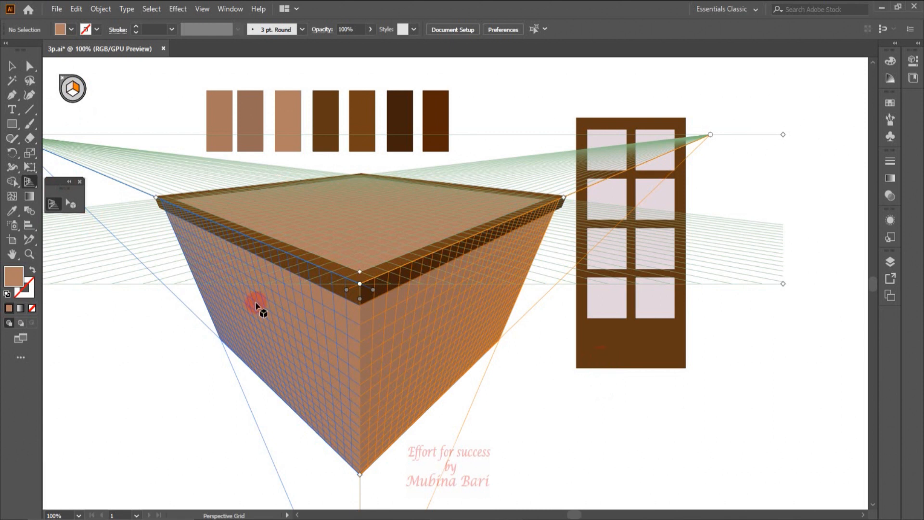
left_click(70, 204)
left_click_drag(652, 358, 522, 339)
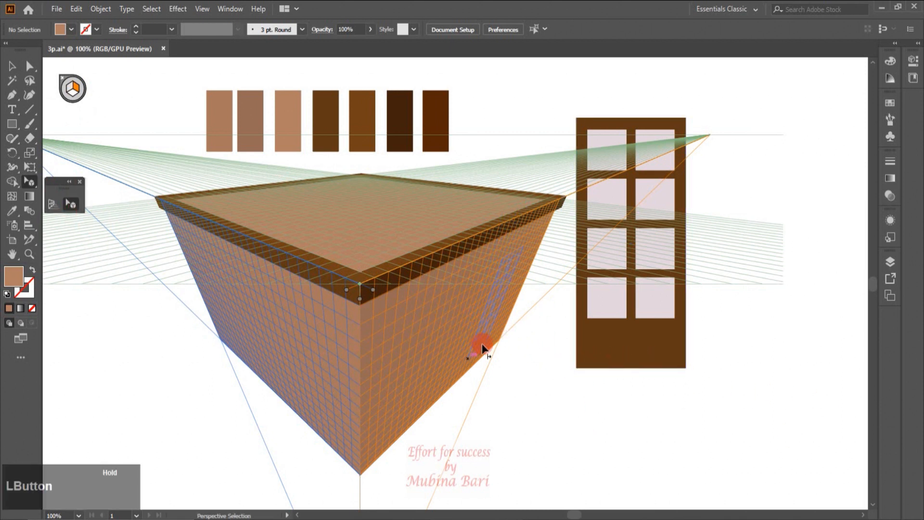
left_click_drag(481, 356, 505, 312)
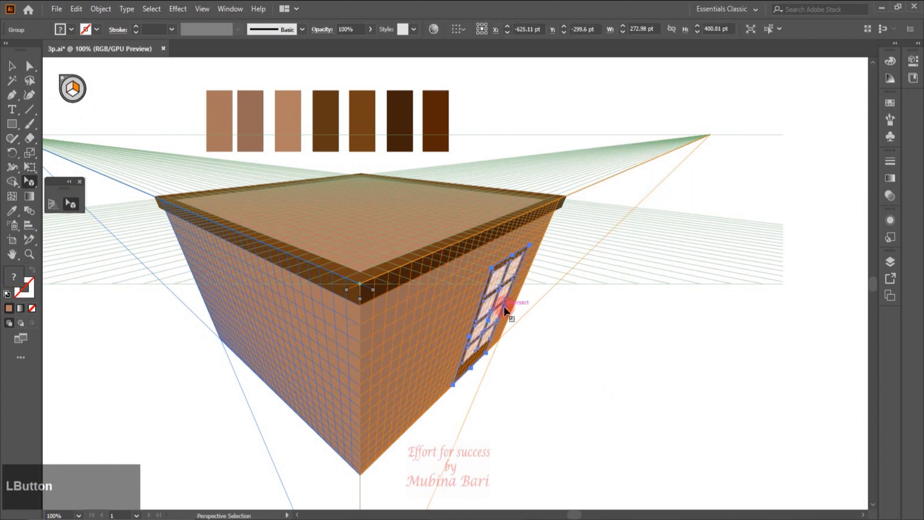
left_click(540, 324)
Draw a flat rectangle of about 136 x 99 px without an active grid plane and fill it with the sixth swatch's dark brown.
left_click(52, 204)
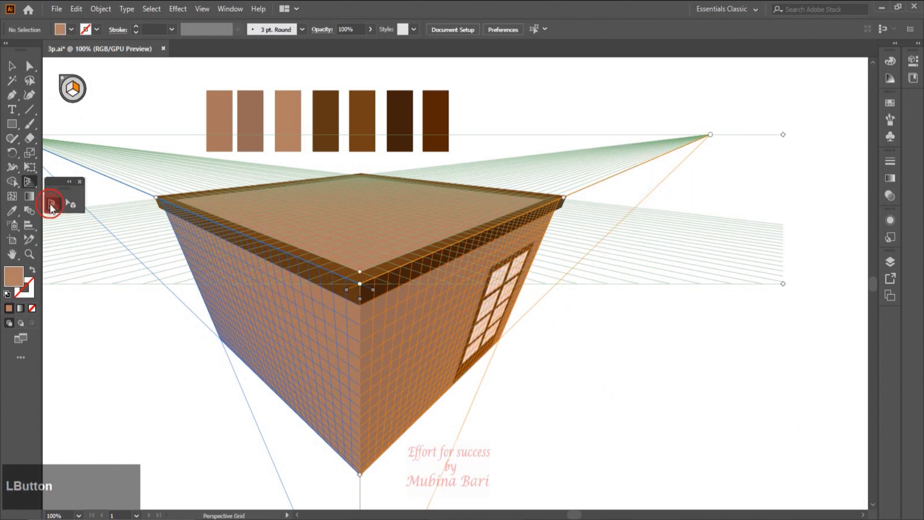
left_click(79, 94)
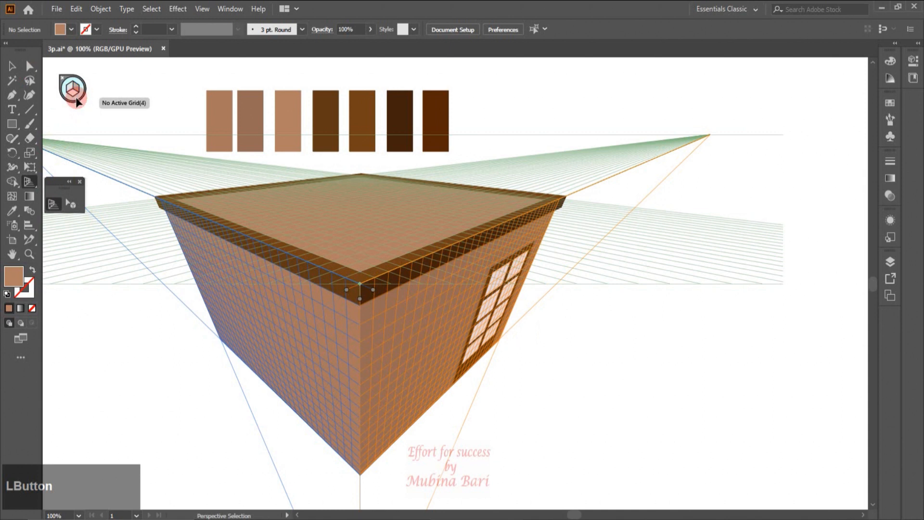
left_click(12, 123)
mouse_move(580, 319)
left_mouse_down()
mouse_move(597, 348)
mouse_move(677, 394)
left_mouse_up()
left_click(13, 212)
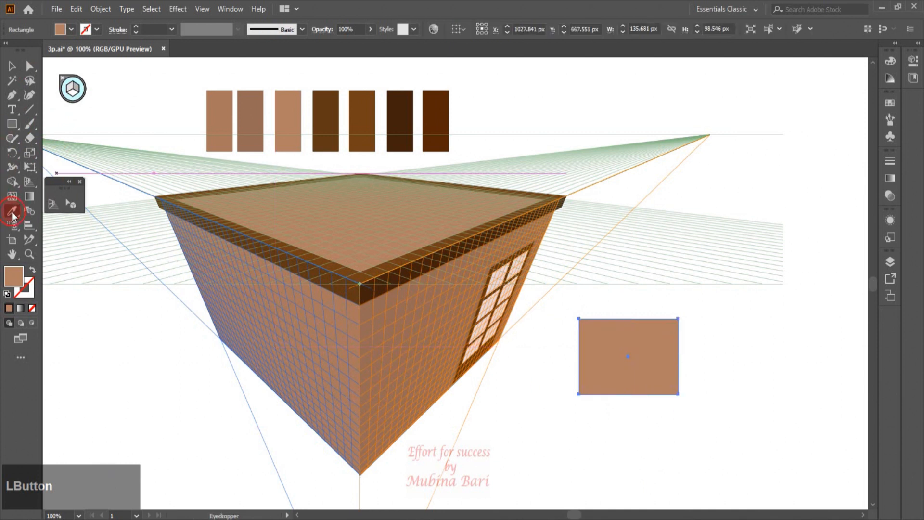
left_click(401, 111)
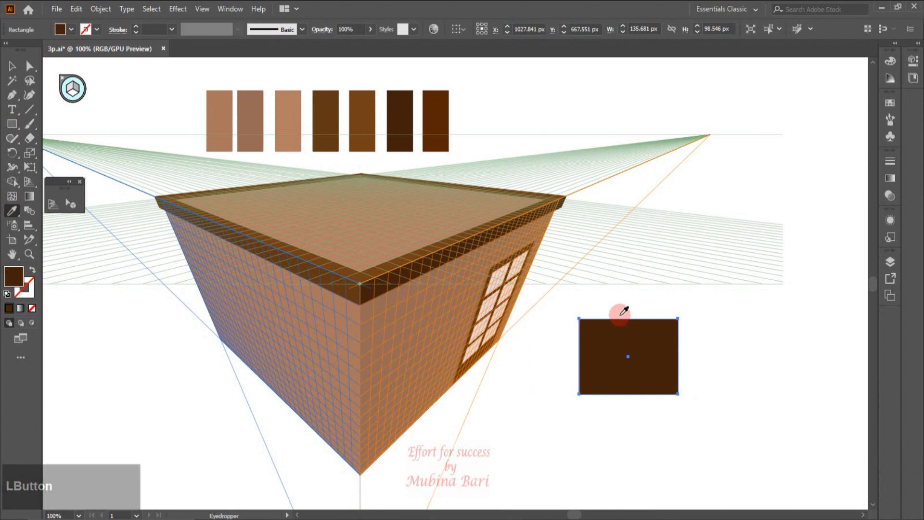
Duplicate the dark rectangle beside itself, narrow the copy to about 27 px and fill it with the fourth swatch's brown.
left_click(21, 66)
left_click_drag(613, 377, 707, 385)
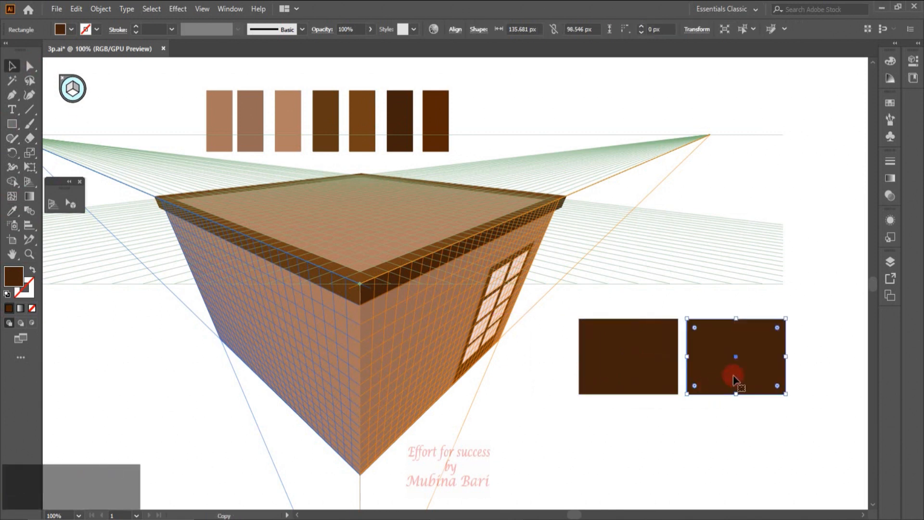
left_click_drag(788, 356, 707, 356)
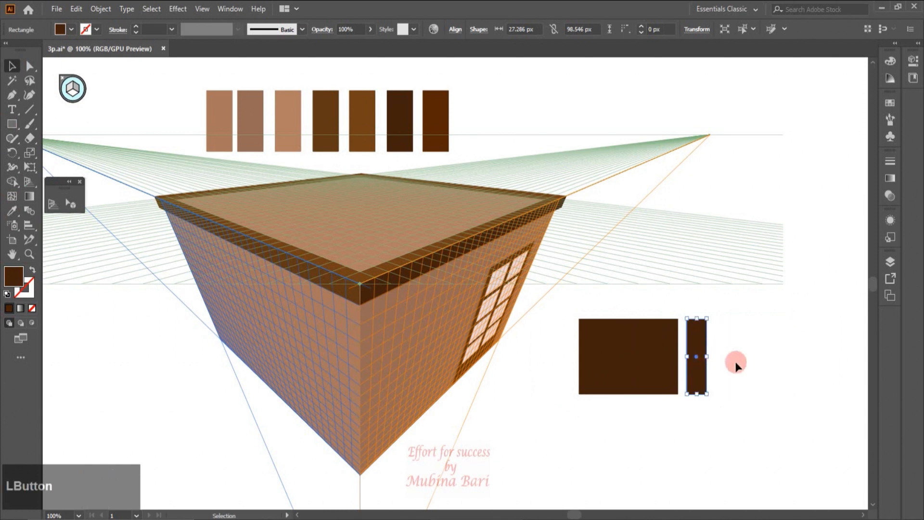
left_click(12, 210)
left_click(321, 99)
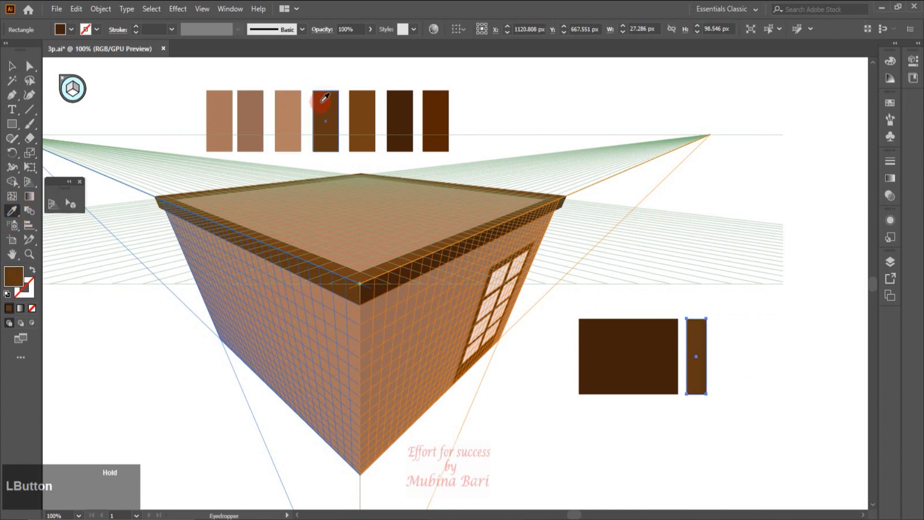
key("v")
left_click(670, 308)
Duplicate the dark rectangle below itself and fill the copy with the fifth swatch's brown.
left_click_drag(645, 346, 644, 430)
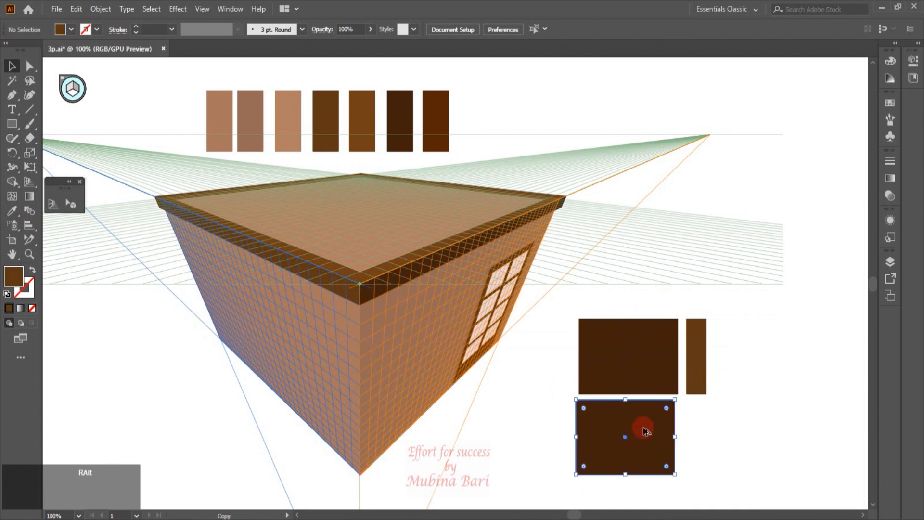
left_click(12, 212)
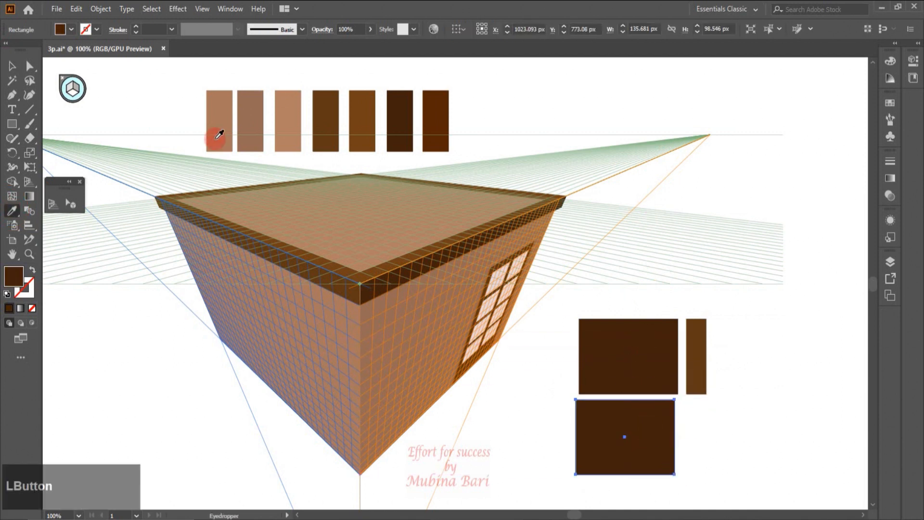
left_click(362, 115)
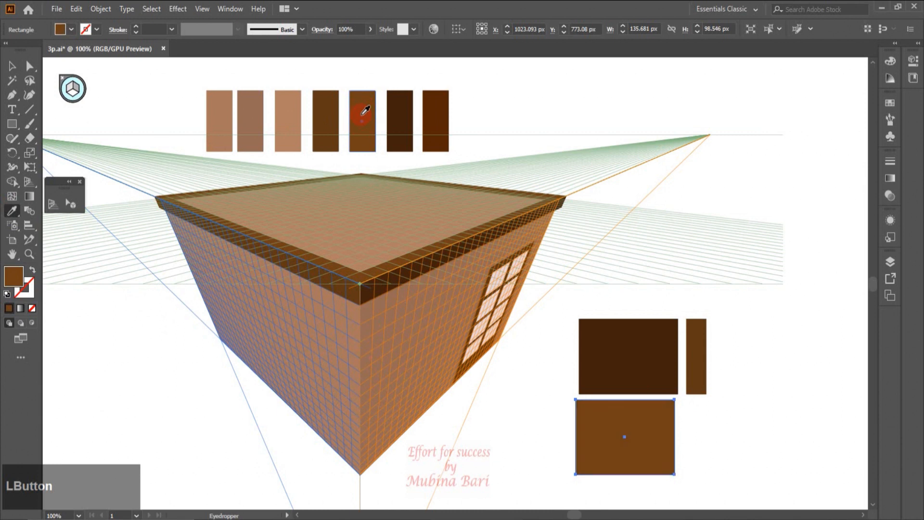
Fit the narrow strip inside the dark rectangle's right edge and the lighter brown piece along its bottom edge as a thin strip.
key("v")
left_click(702, 382)
left_click_drag(702, 387, 671, 387)
left_click(739, 422)
left_click_drag(663, 471, 643, 393)
left_click(661, 369)
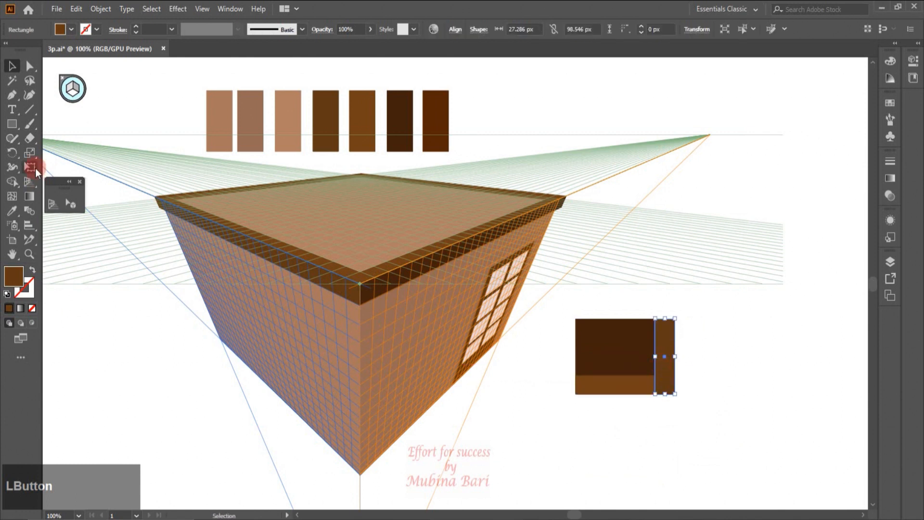
Mitre the vertical strip's lower corner by adding an anchor point where the strips meet and removing its bottom-left anchor point.
left_click(13, 97)
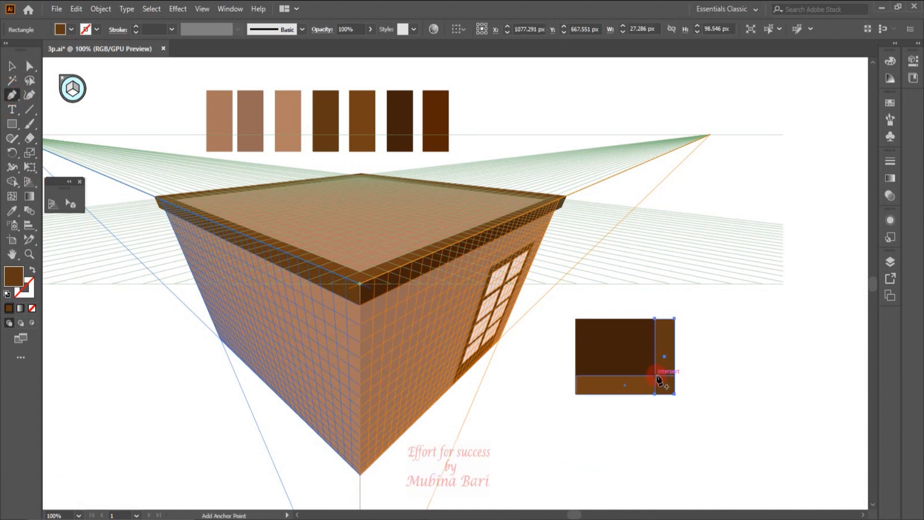
left_click(657, 377)
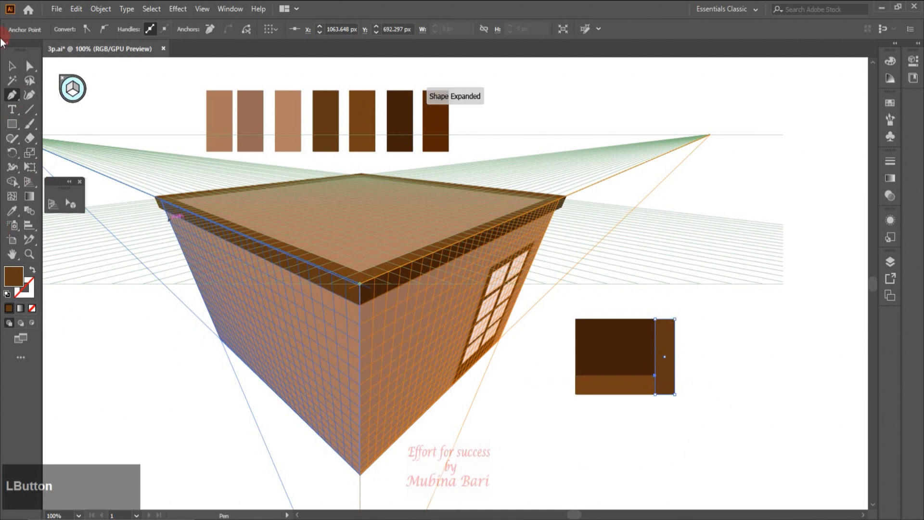
left_click(30, 66)
left_click(62, 94)
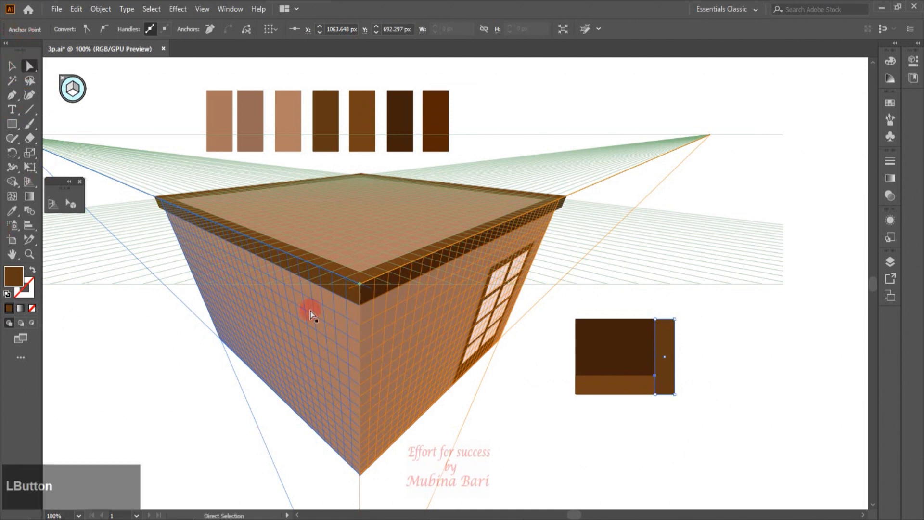
left_click(655, 394)
left_click(658, 409)
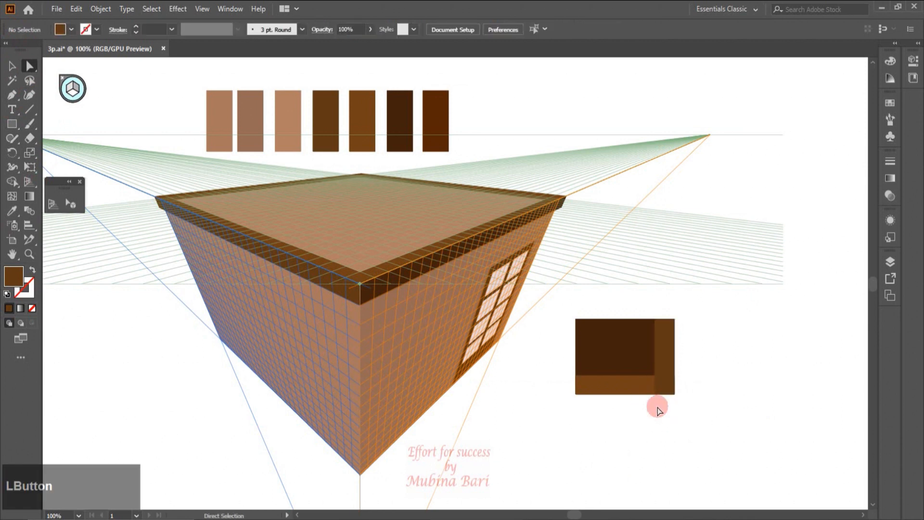
left_click(655, 394)
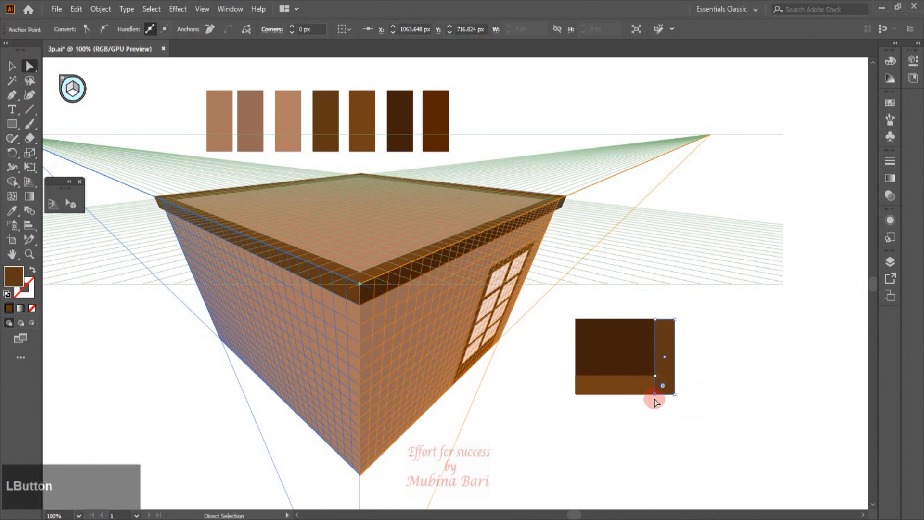
left_click(209, 29)
left_click(698, 423)
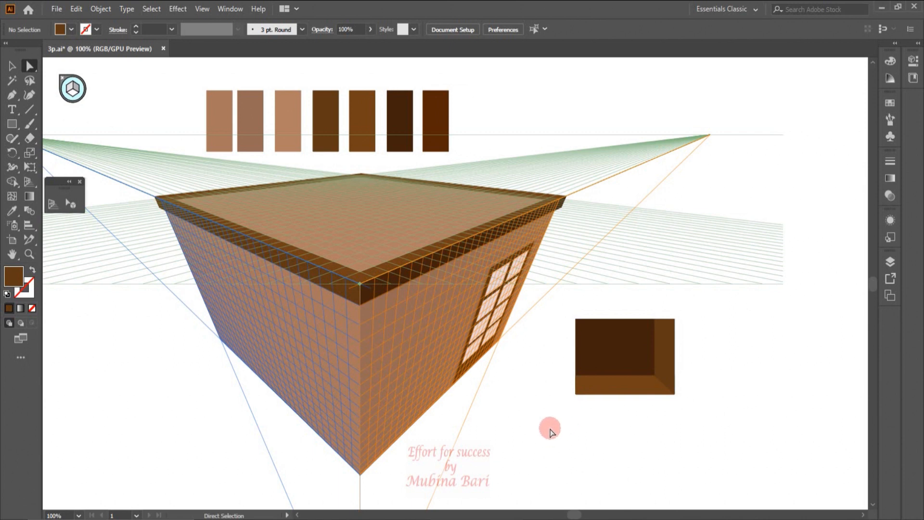
Group the dark rectangle with its side and bottom strips.
left_click_drag(563, 310, 705, 392)
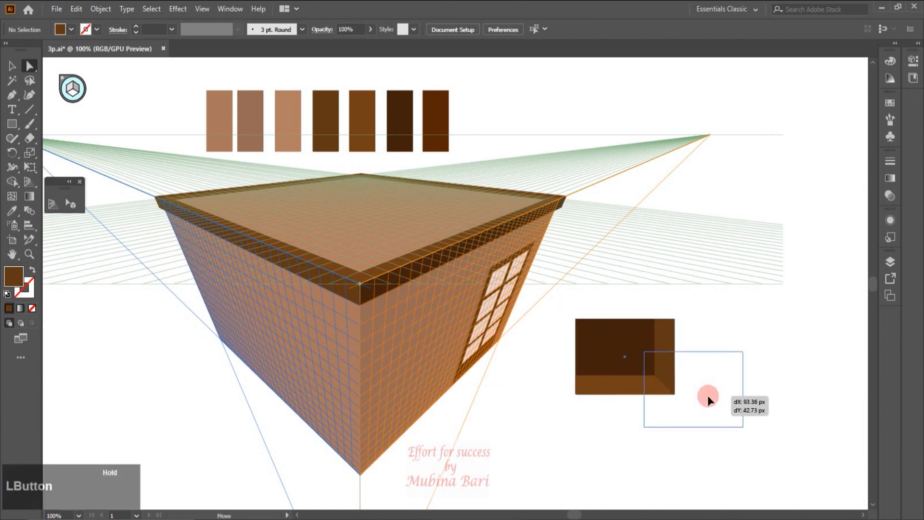
left_click(549, 380)
left_click_drag(549, 380, 690, 406)
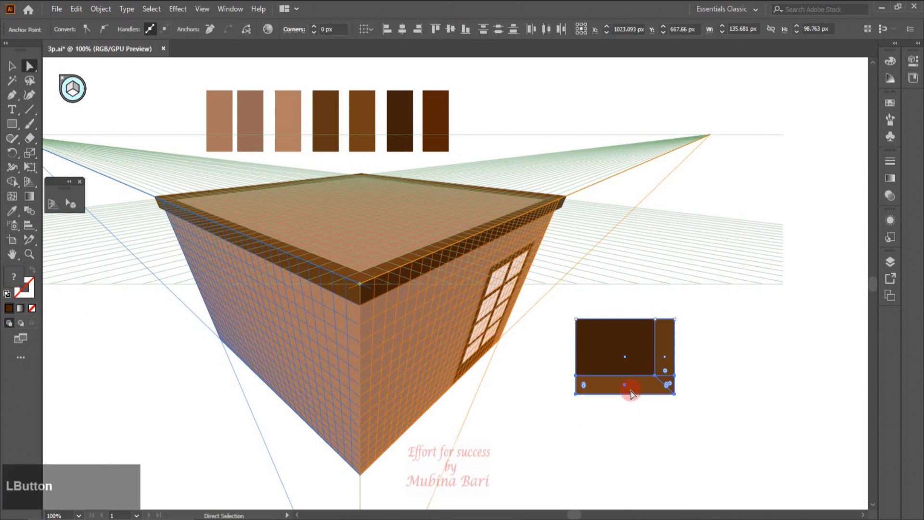
right_click(636, 376)
left_click(670, 215)
Bring the red and lavender rectangles from beyond the building to just above the brown window recess group.
mouse_move(728, 275)
left_mouse_down()
mouse_move(781, 245)
mouse_move(651, 295)
mouse_move(713, 273)
left_mouse_up()
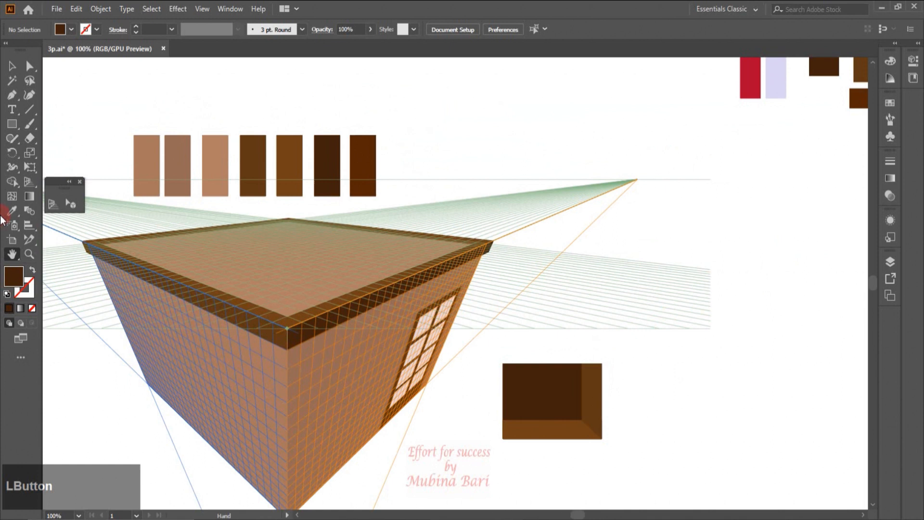
left_click(12, 66)
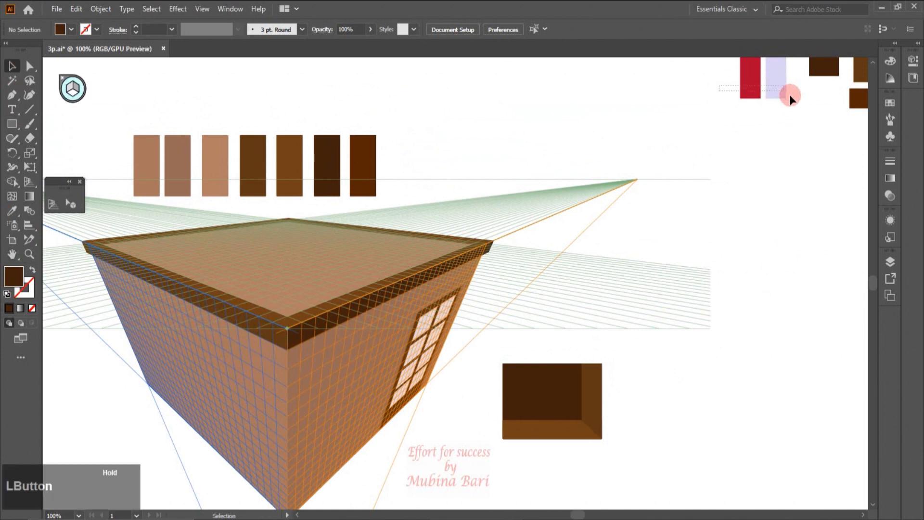
left_click_drag(779, 97, 671, 360)
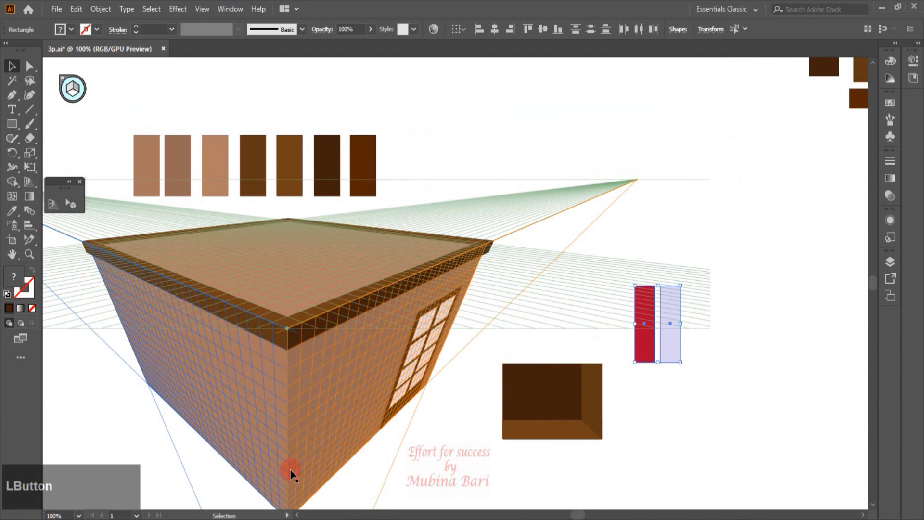
left_click(12, 253)
left_click_drag(274, 382, 357, 340)
key("v")
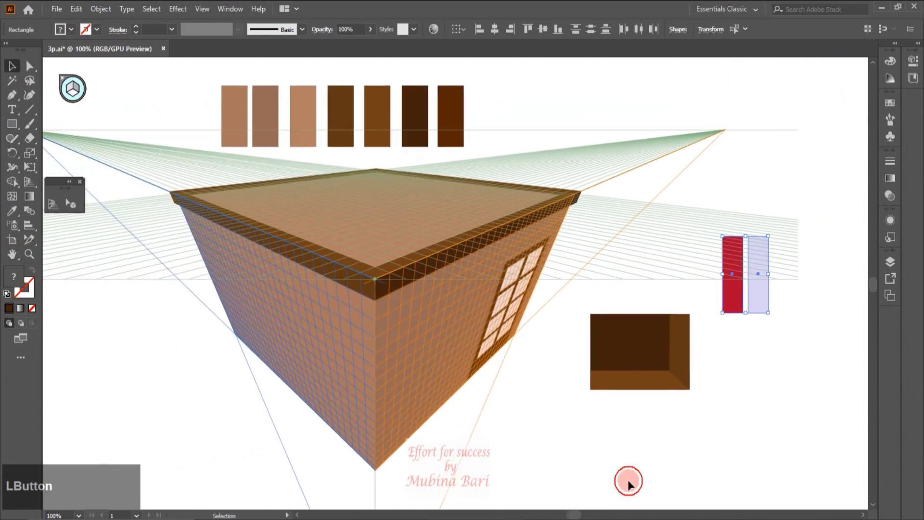
left_click(629, 483)
Move the window recess group up beside the right wall and place the red and lavender rectangles below it.
left_click_drag(647, 392, 622, 312)
left_click(694, 358)
left_click_drag(779, 306, 566, 436)
left_click(682, 431)
Nudge the lavender rectangle left until it touches the red one.
left_click(580, 440)
left_click(569, 445)
key("Left")
key("Left")
key("Left")
key("Left")
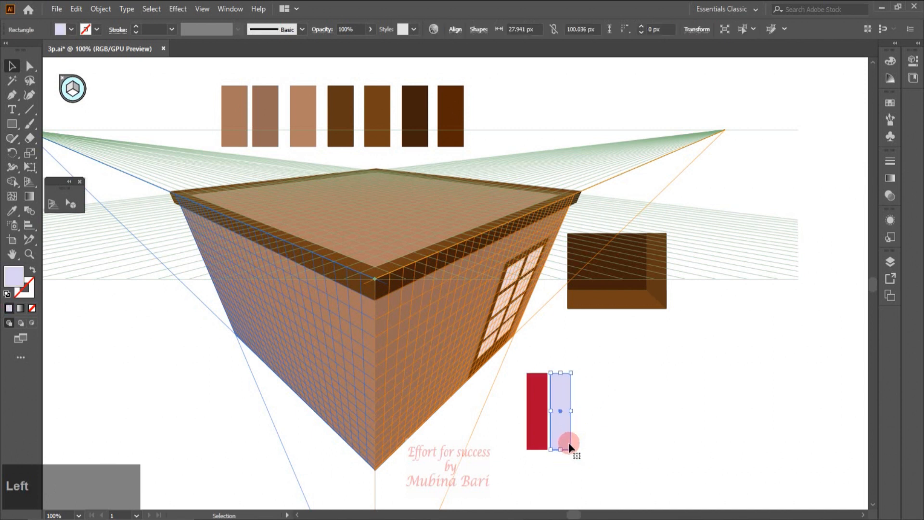
left_click(601, 442)
Repeat the red and lavender pair side by side into six pairs, and delete the last lavender stripe.
left_click_drag(511, 429, 605, 456)
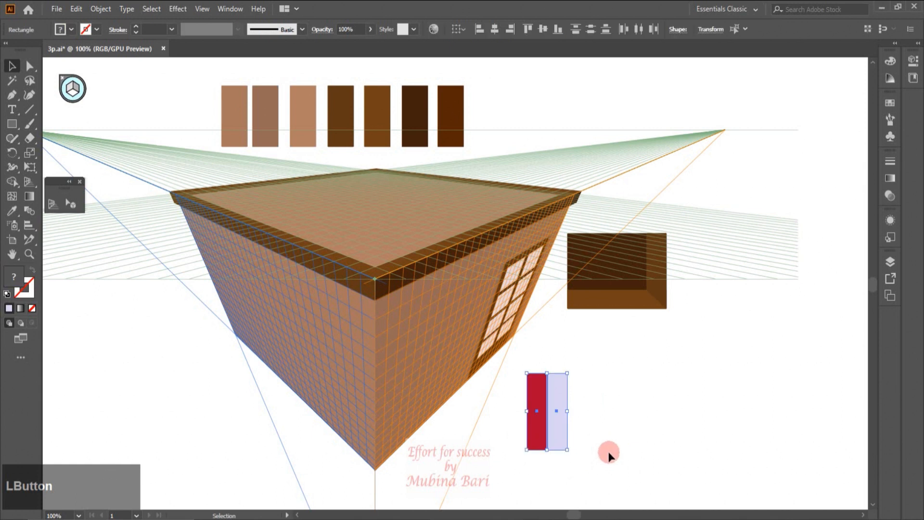
left_click_drag(554, 438, 594, 438)
key("ctrl+d")
key("ctrl+d")
key("ctrl+d")
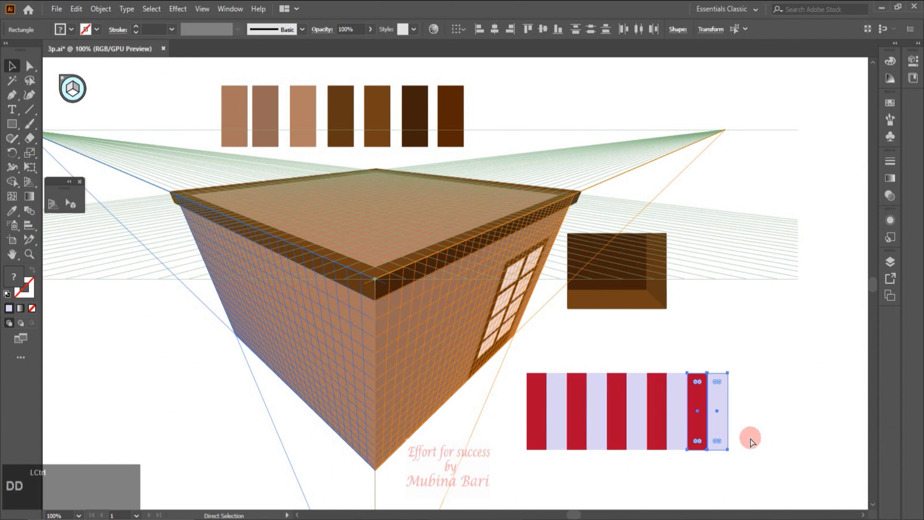
key("ctrl+d")
left_click(752, 440)
key("Delete")
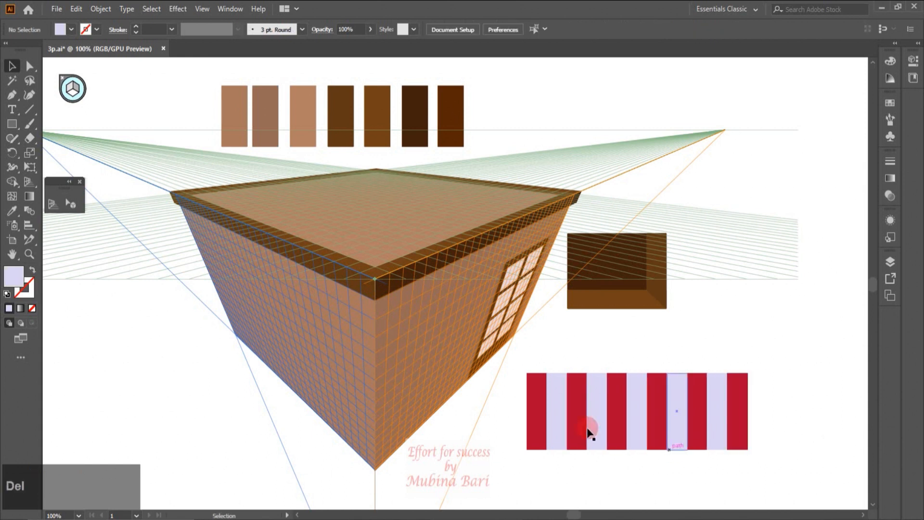
Group all the red and lavender stripes.
left_click_drag(521, 360, 759, 391)
right_click(733, 391)
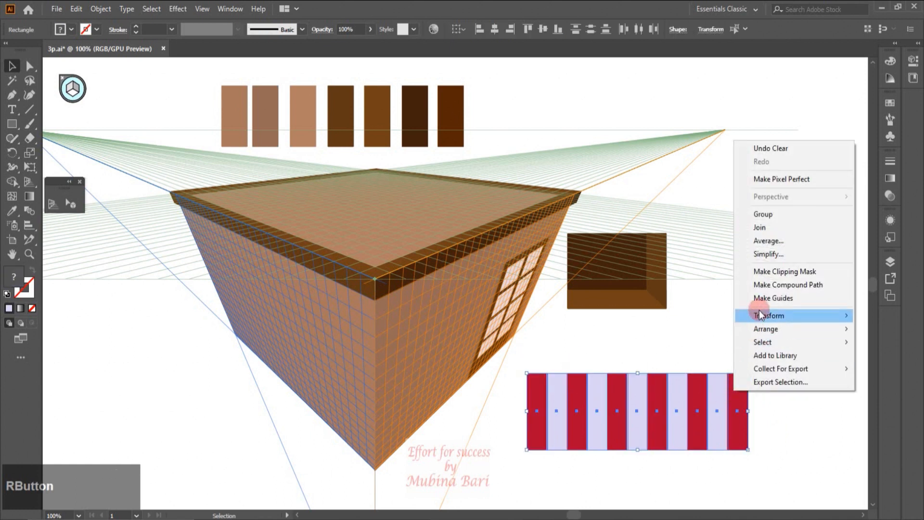
left_click(764, 214)
left_click(807, 346)
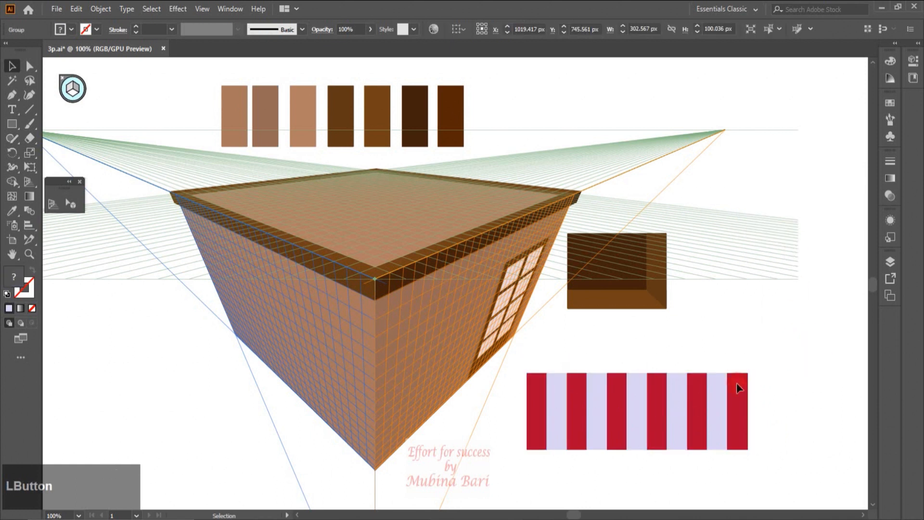
Move the striped group up and place a copy of about half its height below it.
left_click_drag(698, 423, 700, 385)
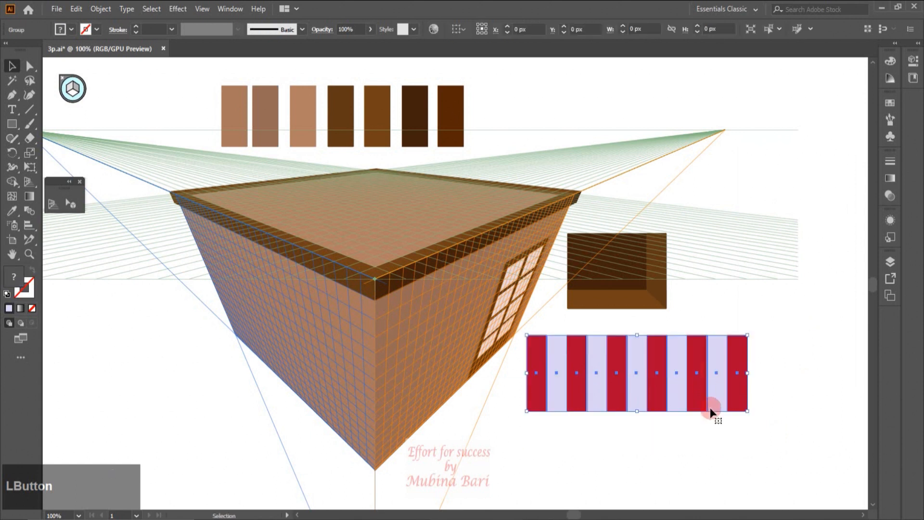
mouse_move(667, 416)
left_mouse_down()
mouse_move(660, 511)
mouse_move(676, 496)
mouse_move(647, 496)
mouse_move(651, 455)
left_mouse_up()
left_click(791, 417)
Taper the upper striped group into a trapezoid by narrowing its top edge symmetrically with Perspective Distort.
left_click(31, 80)
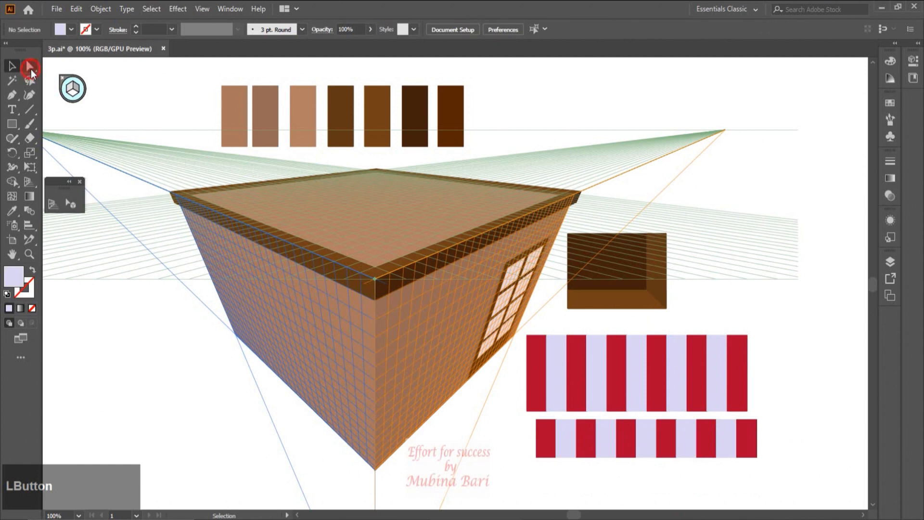
left_click_drag(463, 347, 582, 347)
left_click_drag(707, 343, 767, 342)
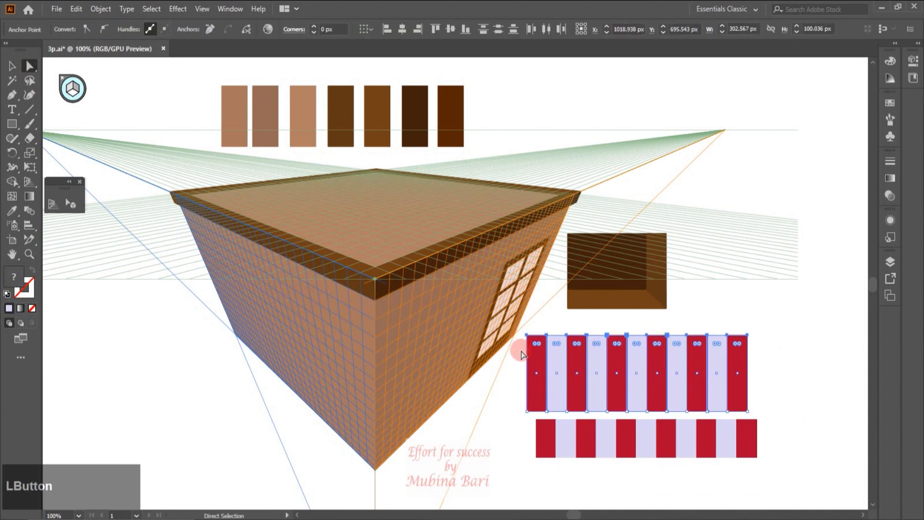
left_click(13, 167)
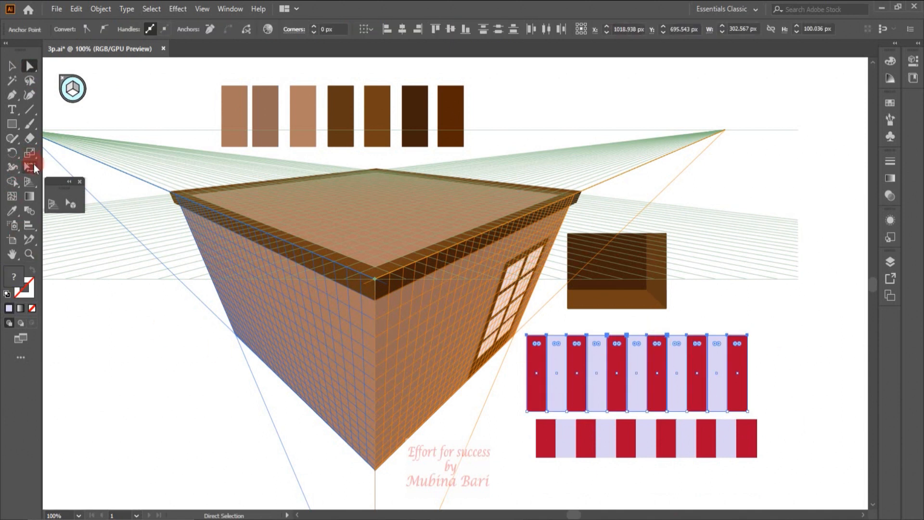
left_click(32, 167)
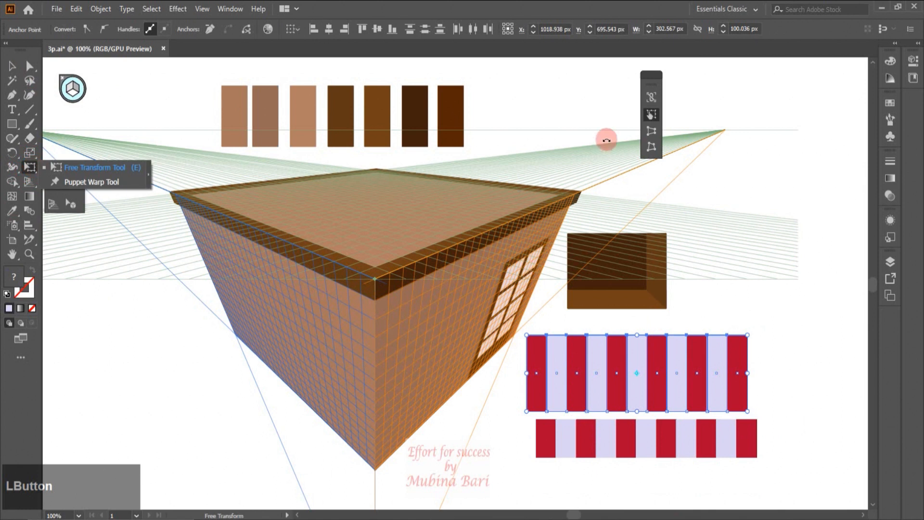
left_click(657, 131)
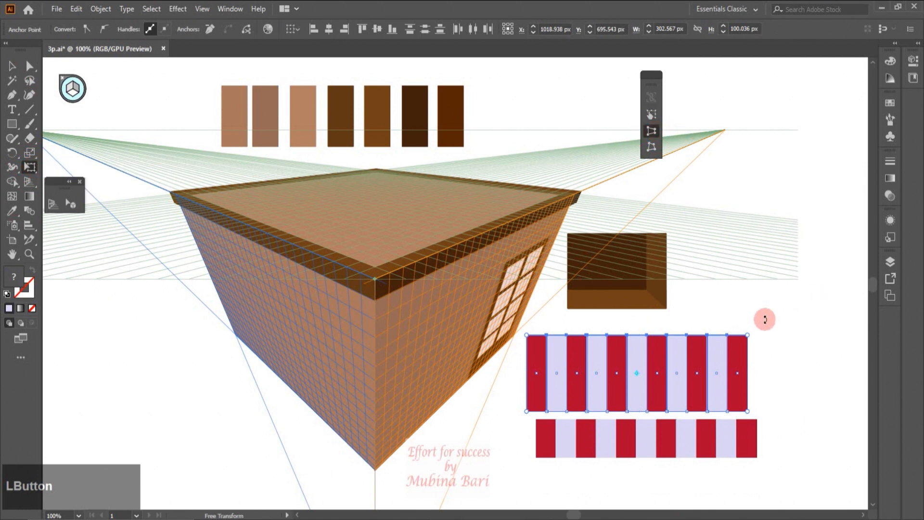
left_click_drag(747, 335, 735, 338)
left_click(12, 66)
left_click(830, 345)
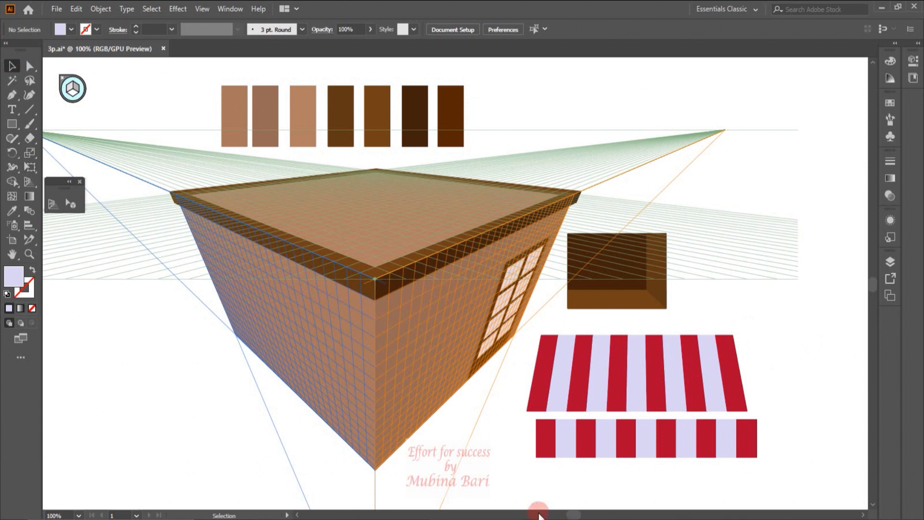
Round the bottom corners of all stripes in the lower strip into semicircular scallops.
left_click(29, 67)
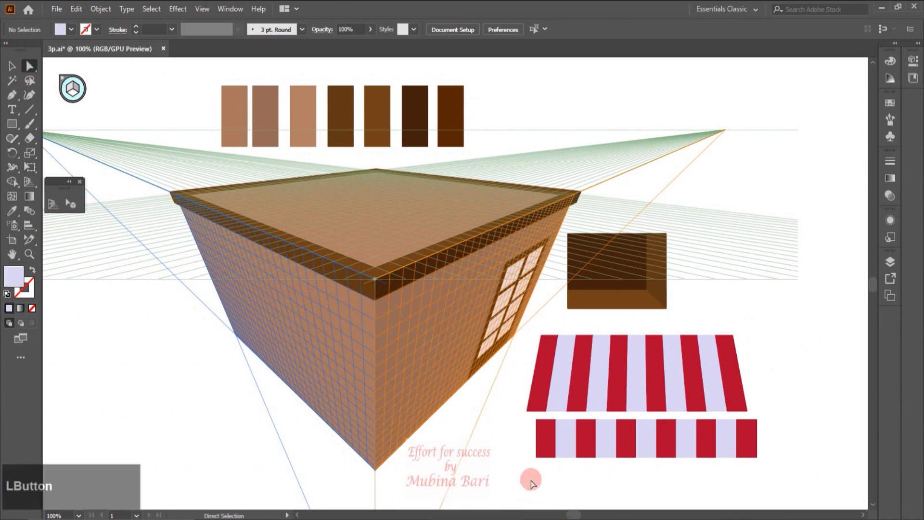
left_click_drag(530, 449, 789, 460)
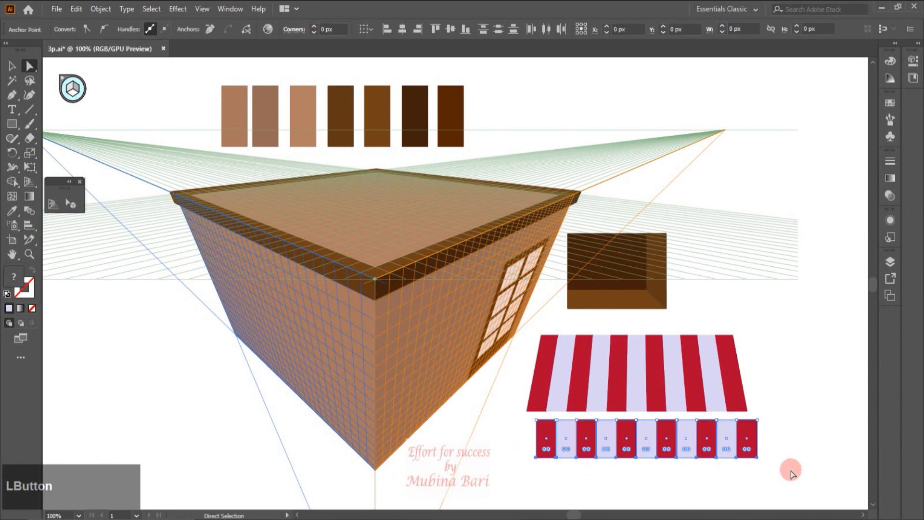
left_click_drag(609, 451, 611, 428)
left_click(610, 477)
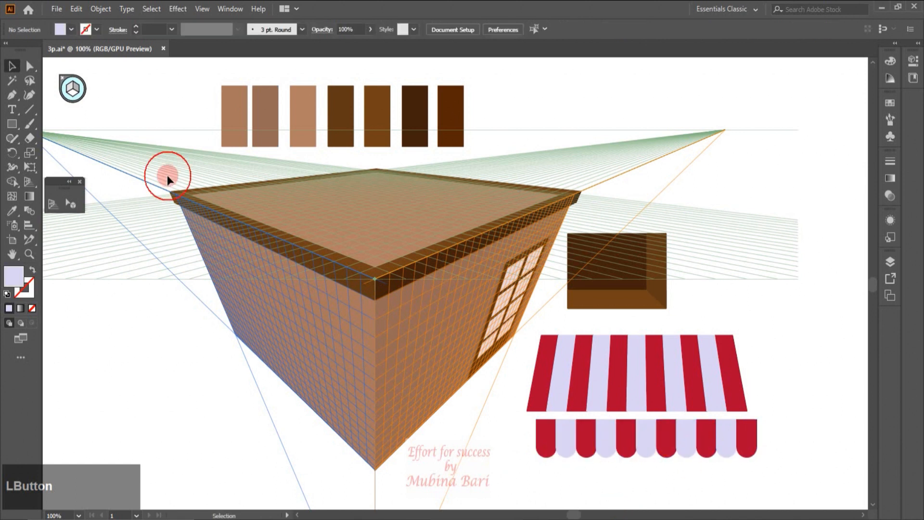
Rotate the trapezoid striped group a quarter turn and move it to the right of the window recess.
key("v")
left_click(680, 399)
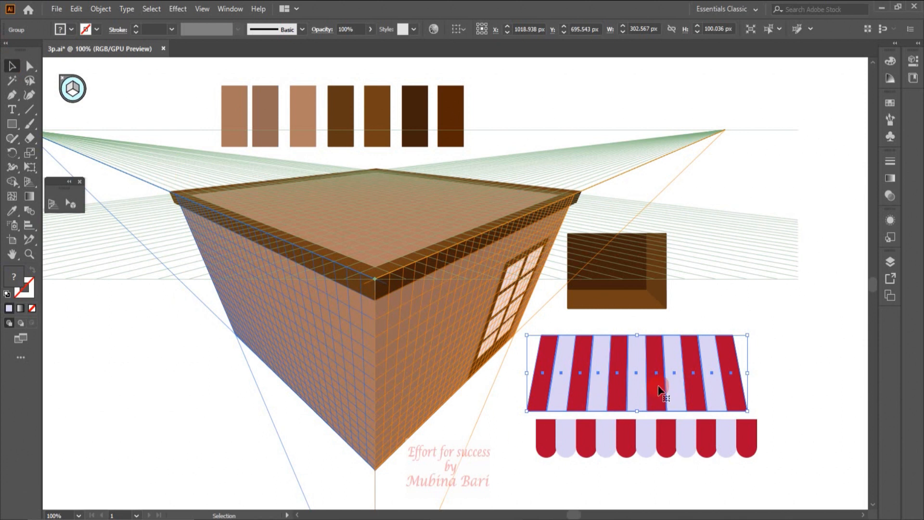
left_click(754, 412)
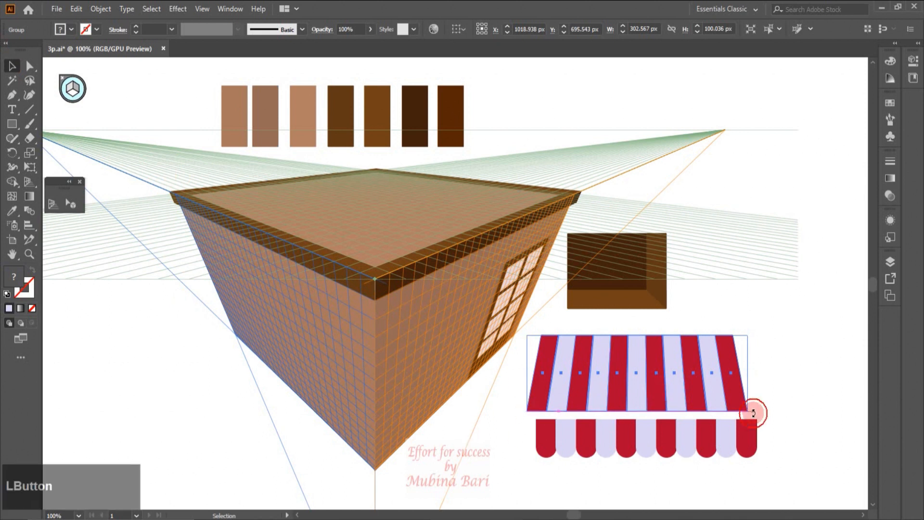
left_click_drag(753, 413, 708, 270)
left_click_drag(700, 349, 756, 312)
Attach the brown window recess to the right wall in perspective, between the front corner and the door.
left_click(76, 89)
key("shift+p")
left_click(72, 205)
left_click(587, 313)
left_click_drag(588, 313, 461, 346)
left_click_drag(525, 359, 550, 356)
Place the rotated striped awning top above the window recess on the horizontal perspective plane.
key("2")
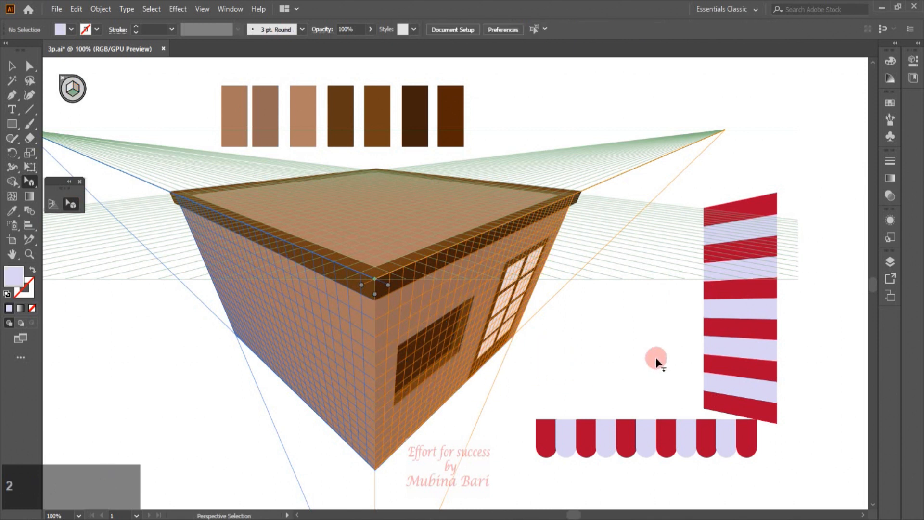
left_click(766, 378)
left_click_drag(681, 383, 476, 339)
Attach the scalloped strip along the awning's front edge on the right perspective plane.
left_click(75, 89)
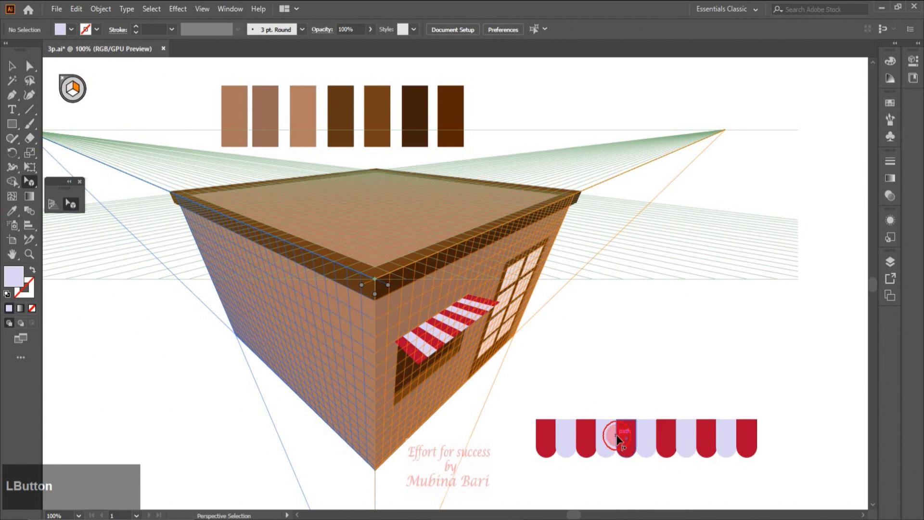
left_click_drag(533, 408, 392, 369)
key("shift+p")
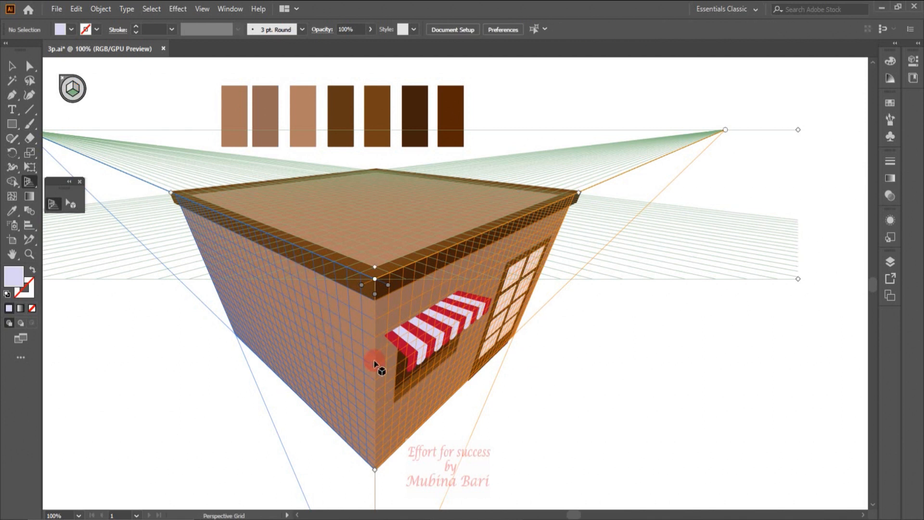
left_click(33, 230)
Move the large brown rectangle into the empty area below the lavender rectangle and deactivate the perspective planes.
left_click(12, 254)
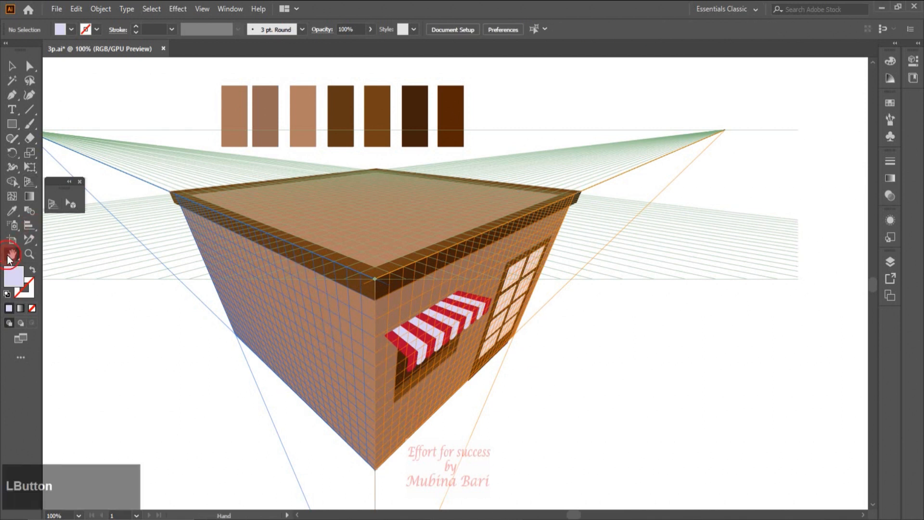
left_click_drag(729, 274, 512, 301)
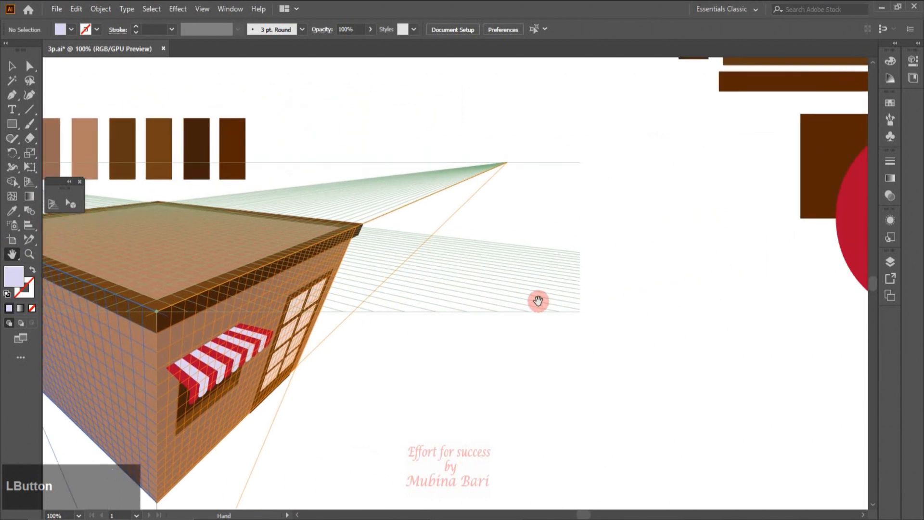
left_click_drag(654, 295, 589, 377)
left_click_drag(662, 328, 601, 419)
key("v")
left_click_drag(656, 248, 341, 398)
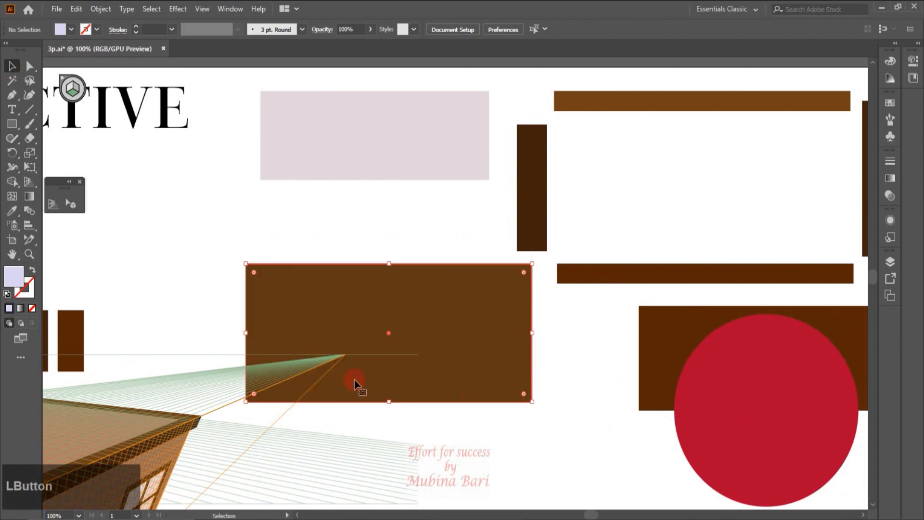
left_click(70, 91)
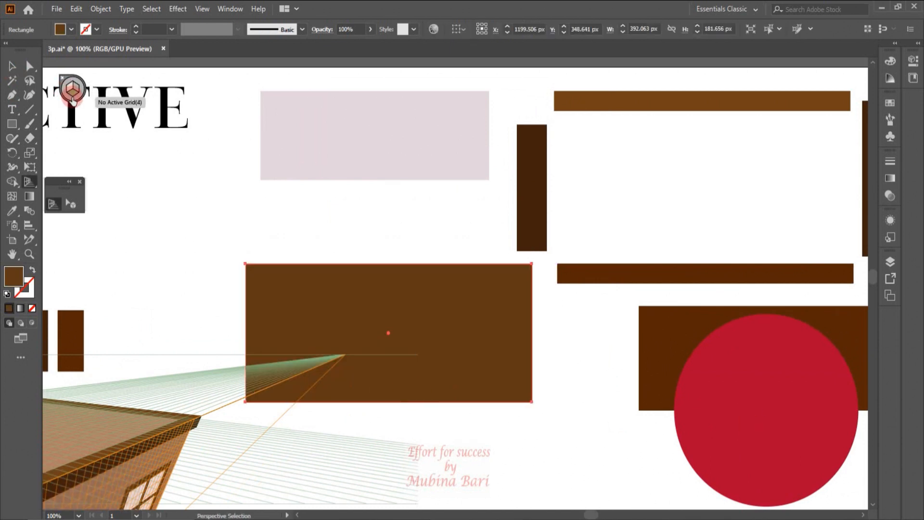
left_click(75, 101)
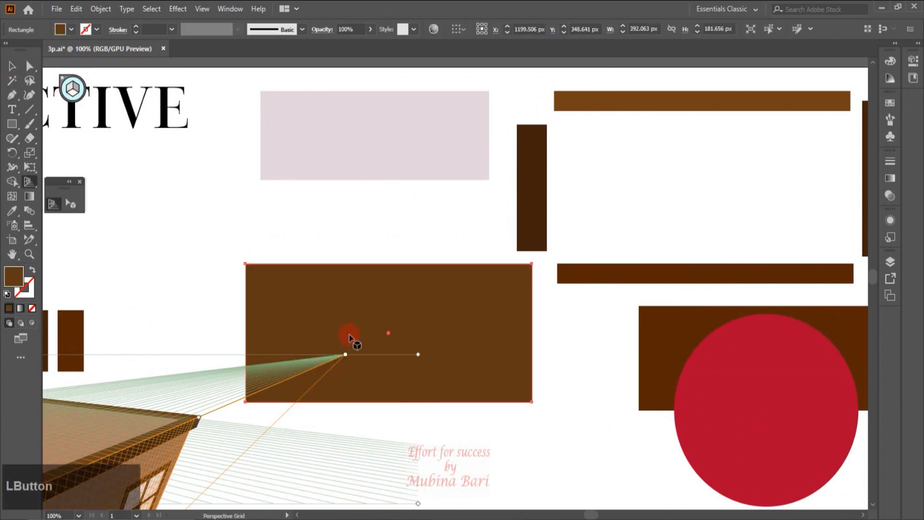
left_click(19, 71)
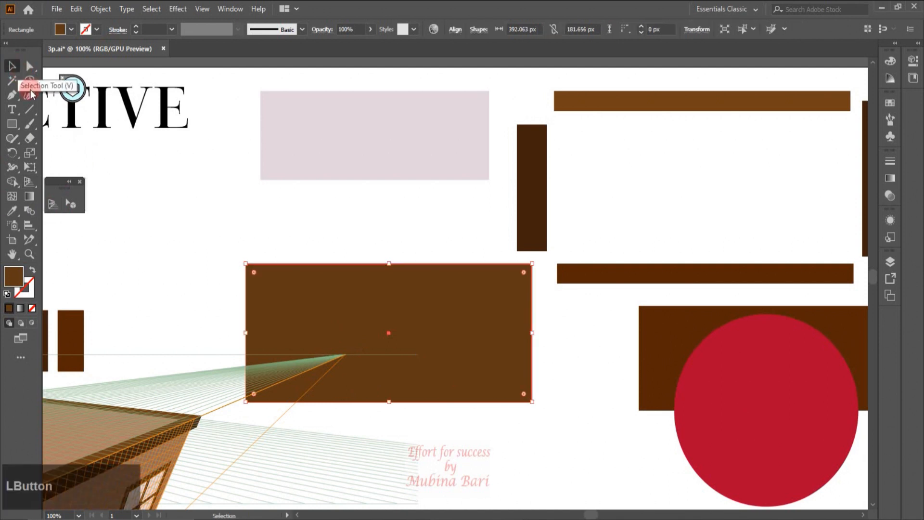
mouse_move(424, 397)
left_mouse_down()
mouse_move(440, 403)
mouse_move(427, 402)
left_mouse_up()
left_click(545, 447)
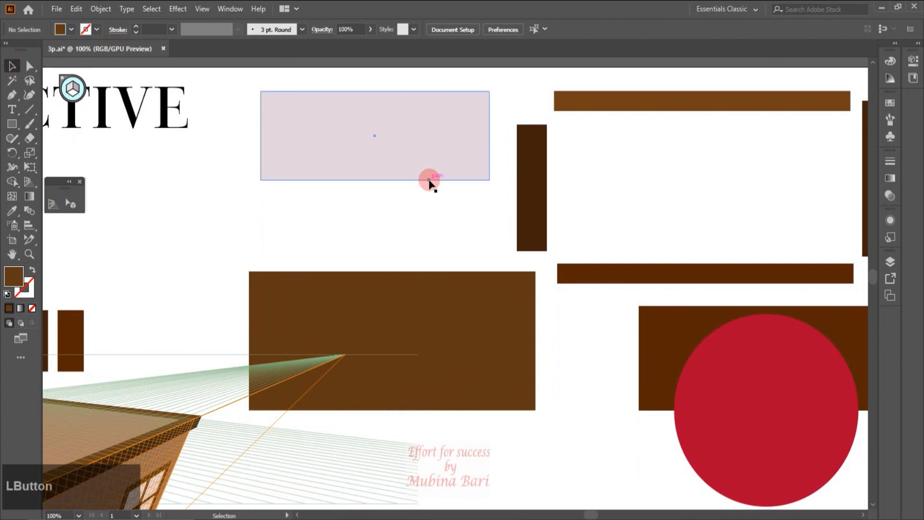
Place the lavender rectangle inside the brown one and put a copy of it above.
left_click_drag(429, 182, 456, 376)
left_click(371, 289)
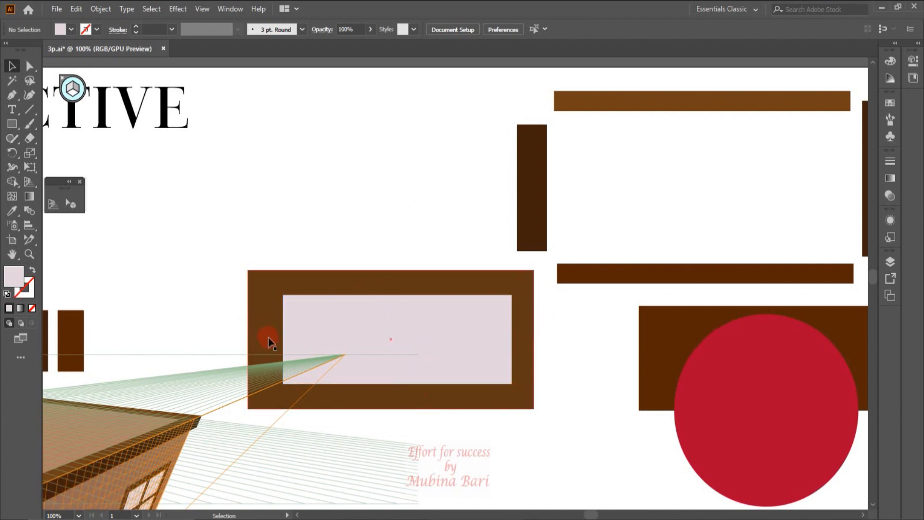
left_click_drag(470, 371, 380, 188)
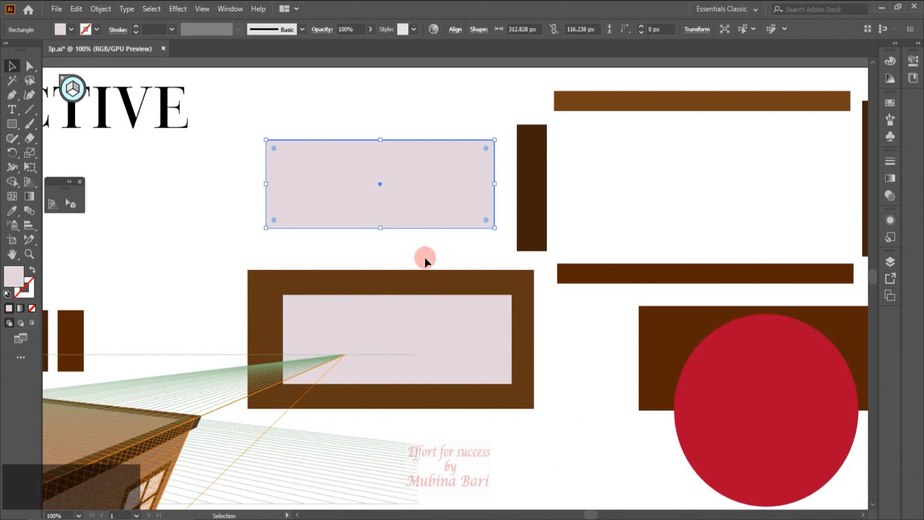
Cut the inner lavender rectangle out of the brown rectangle with Minus Front to form a frame.
left_click_drag(424, 258, 451, 327)
left_click_drag(468, 396, 468, 392)
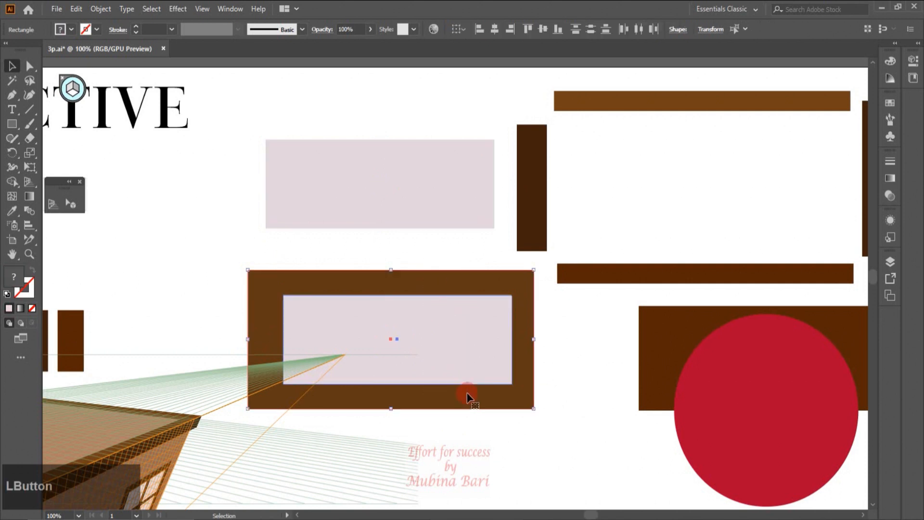
left_click(228, 10)
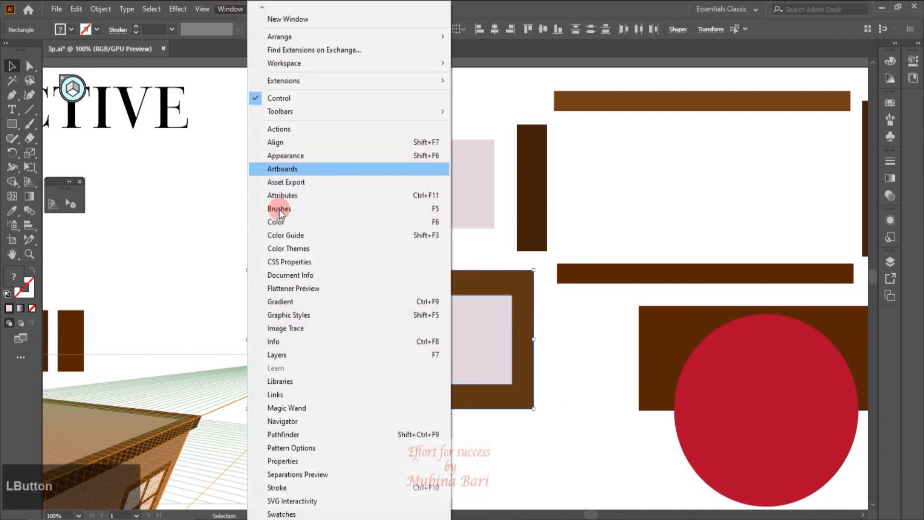
left_click(299, 437)
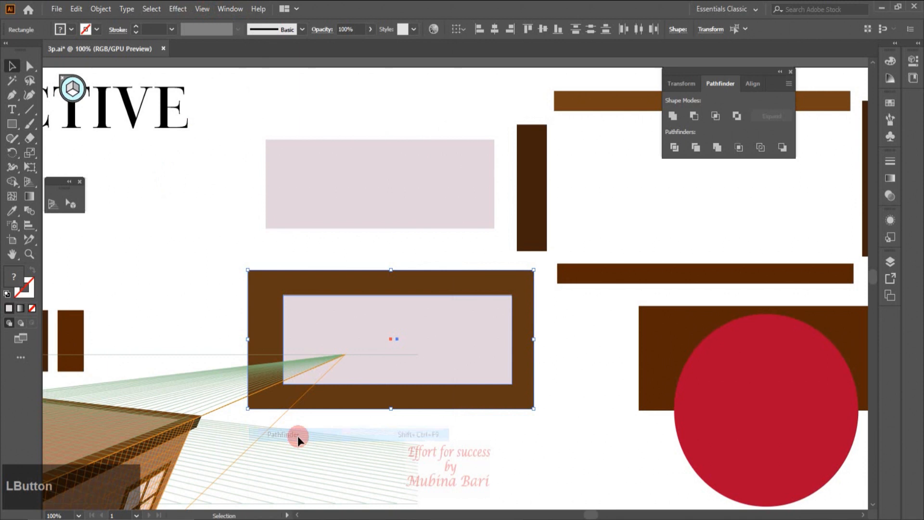
left_click(695, 116)
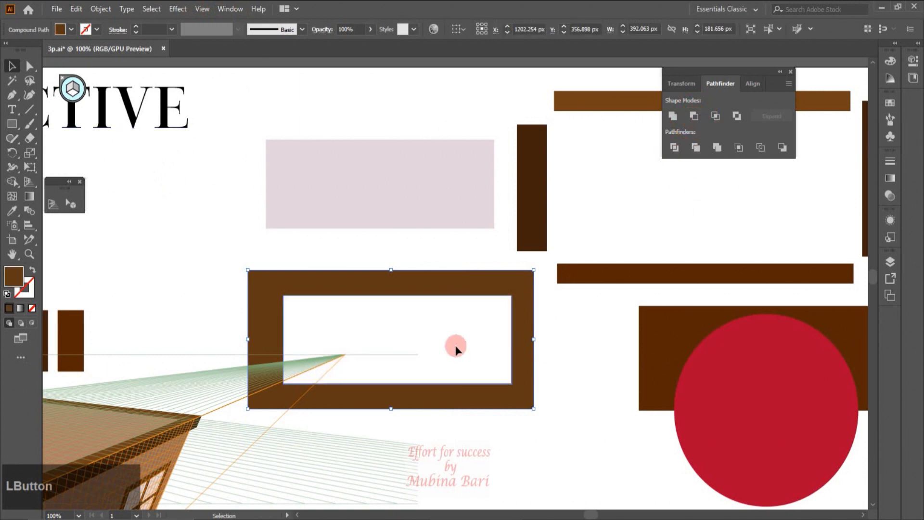
left_click(482, 381)
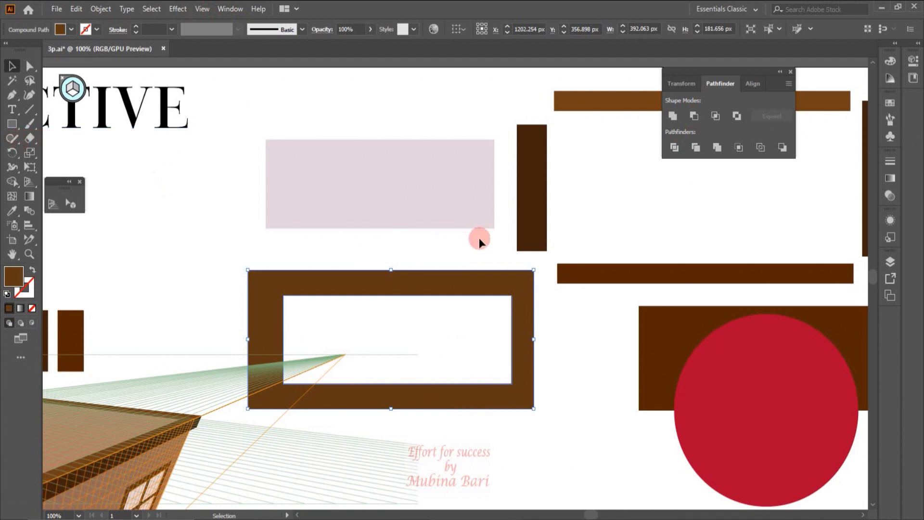
Draw a thin brown bar about 12.7 by 119.5 px and place three copies as vertical dividers in the frame.
left_click(13, 124)
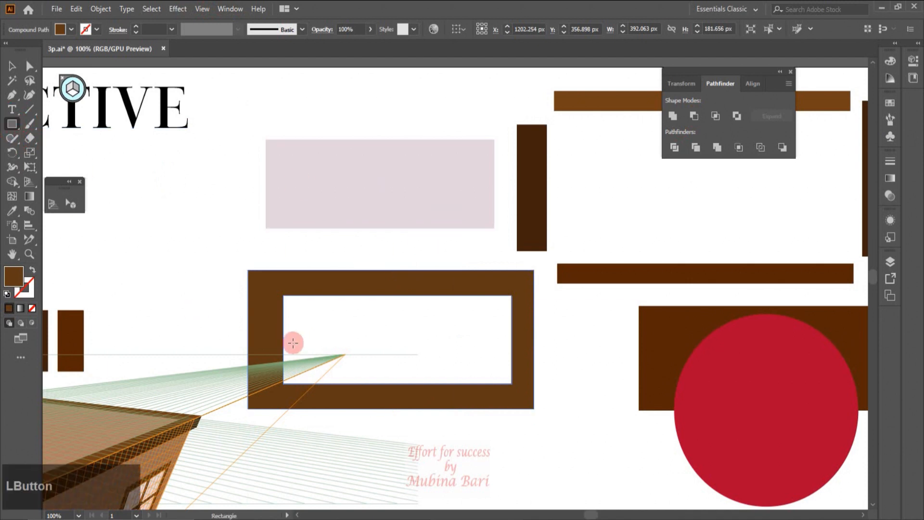
left_click_drag(567, 341, 415, 367)
left_click(10, 68)
left_click(485, 362)
key("ctrl+d")
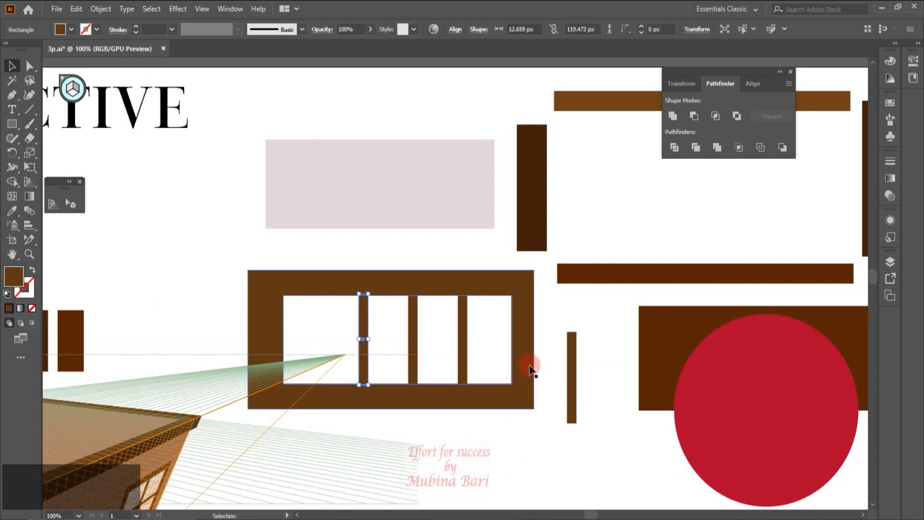
Unite the brown frame and its three vertical dividers into one shape.
left_click_drag(235, 258, 547, 358)
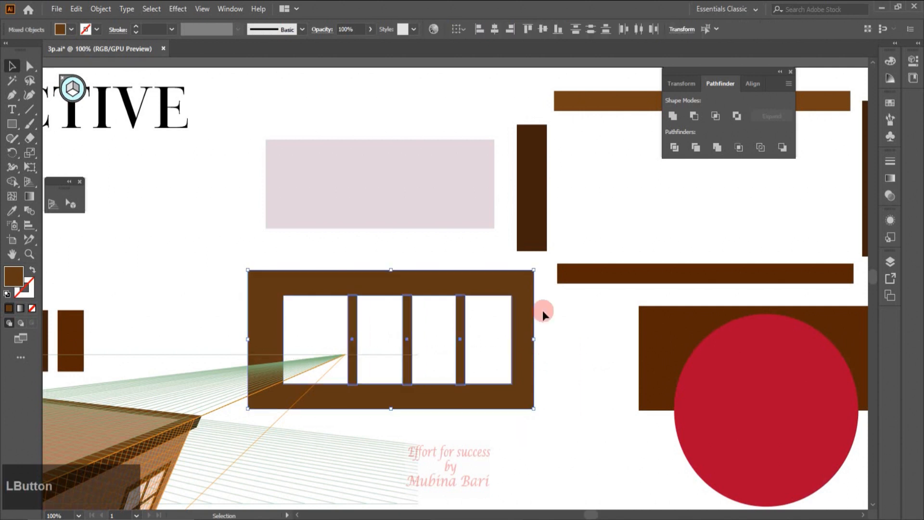
left_click(689, 113)
left_click(674, 115)
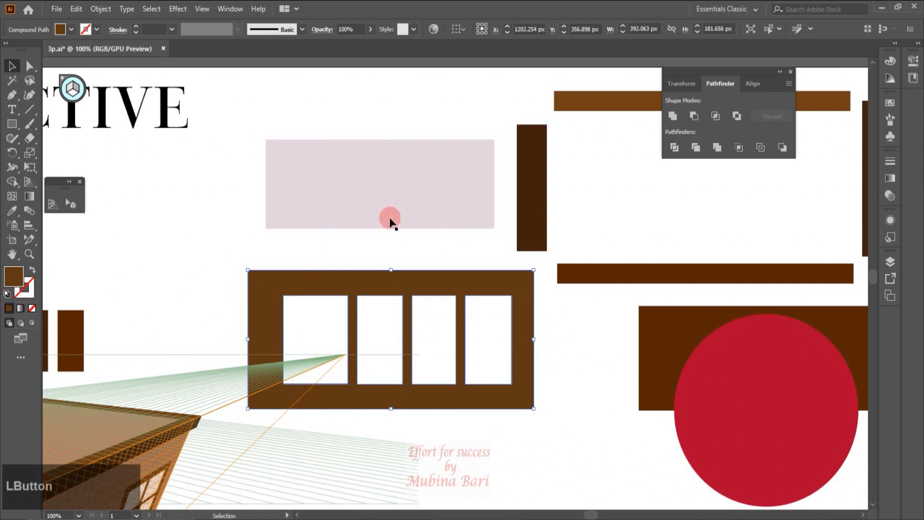
Place the spare lavender rectangle behind the frame as glass, enlarge it slightly to fill the openings, and group both.
left_click_drag(415, 206, 432, 362)
right_click(394, 340)
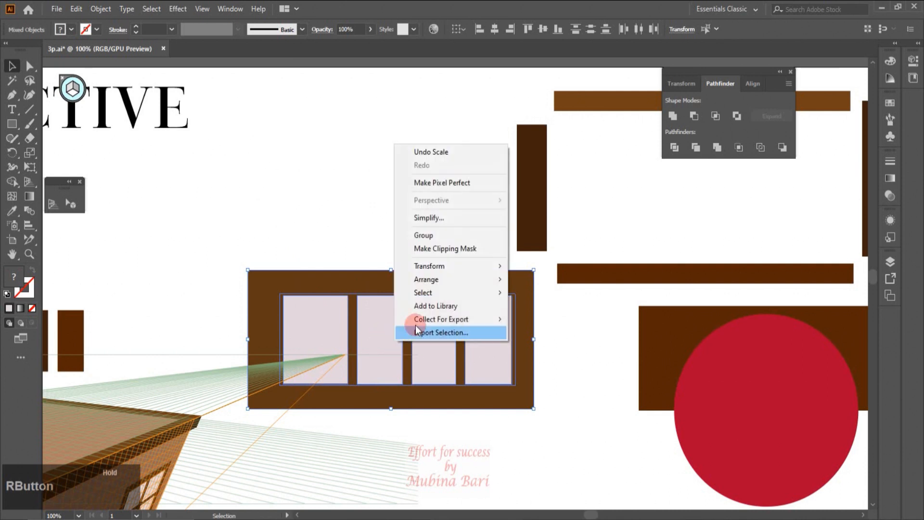
left_click(434, 235)
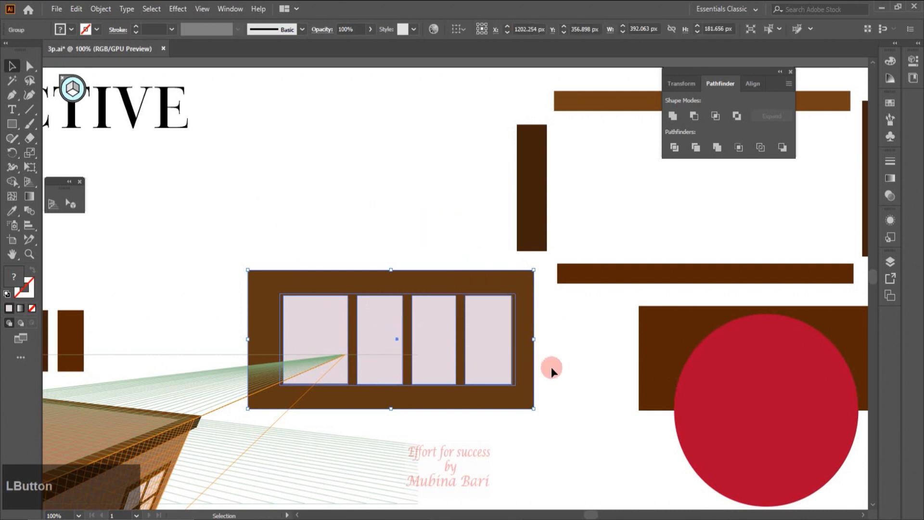
left_click(550, 366)
Place the dark brown vertical bar at the left inside edge of the window frame, shortened to the opening's height and in front.
left_click_drag(529, 208, 280, 377)
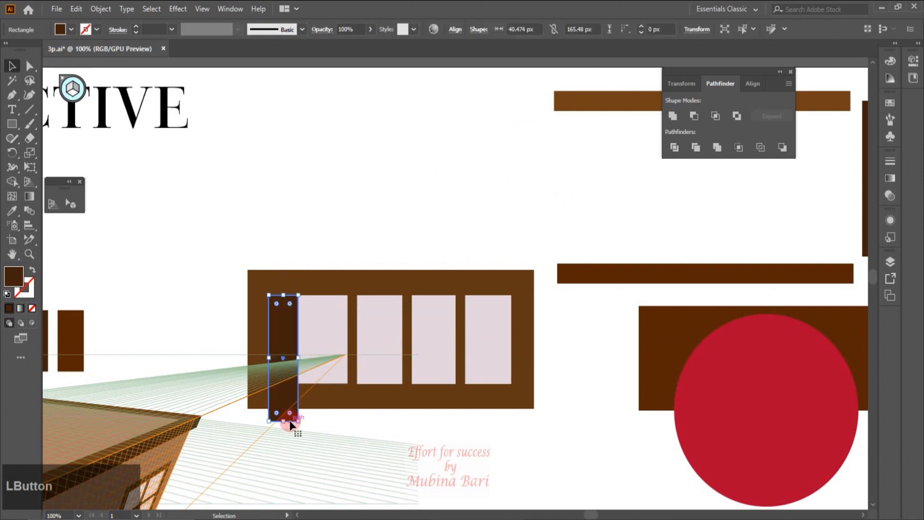
left_click_drag(283, 420, 286, 385)
left_click(342, 344, "shift")
left_click_drag(334, 318, 312, 268)
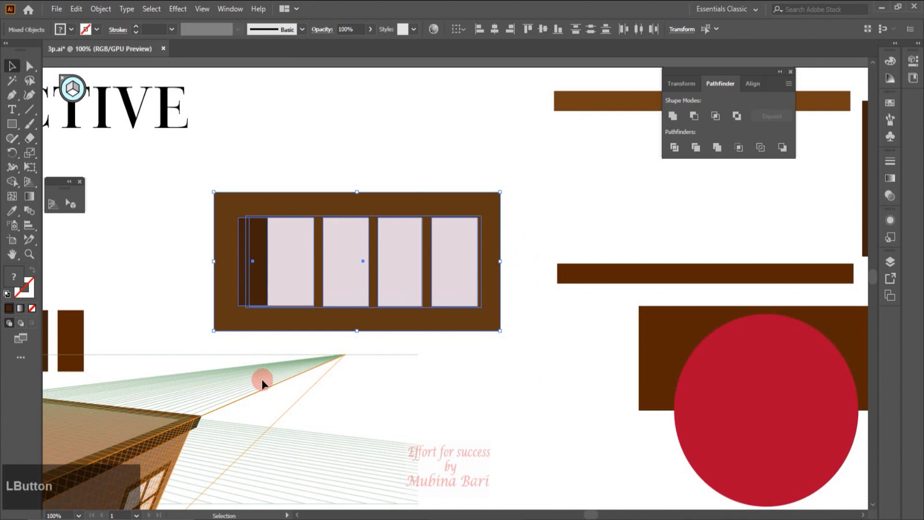
left_click(342, 408)
left_click(264, 268)
key("ctrl+shift+bracketright")
left_click(441, 369)
Place the reddish-brown horizontal bar along the bottom of the window opening and shorten it to about 328 px, the opening's width.
left_click_drag(687, 273, 396, 301)
left_click_drag(534, 299, 478, 298)
left_click(414, 305)
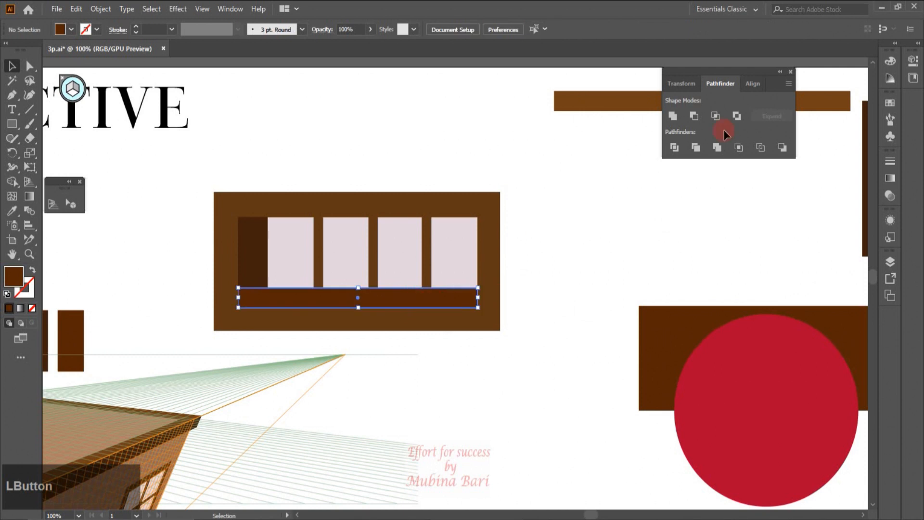
Miter the inner sill's left end by adding an anchor at the glass corner and removing the bar's top-left anchor.
left_click(11, 96)
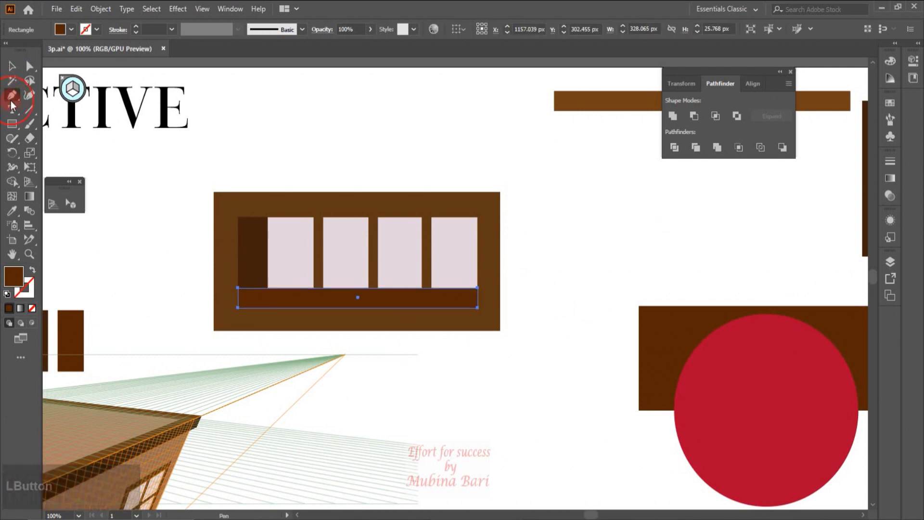
left_click(268, 289)
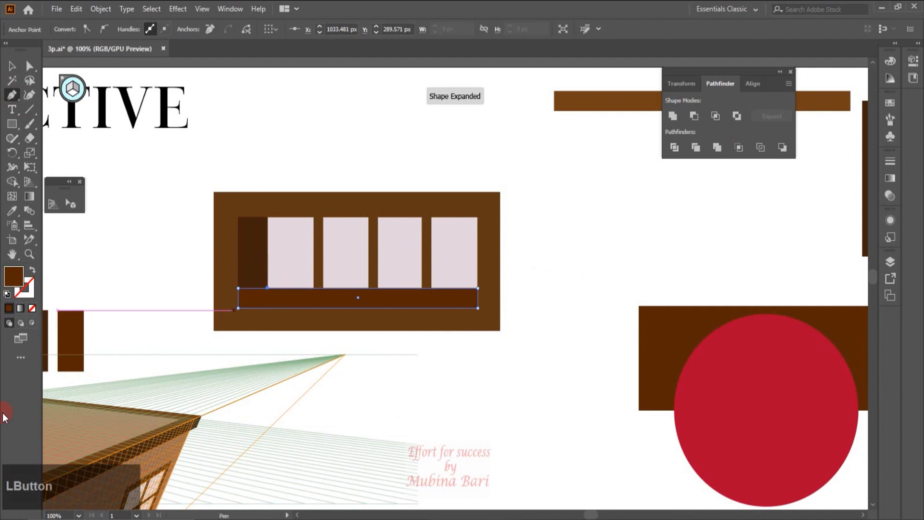
left_click(29, 66)
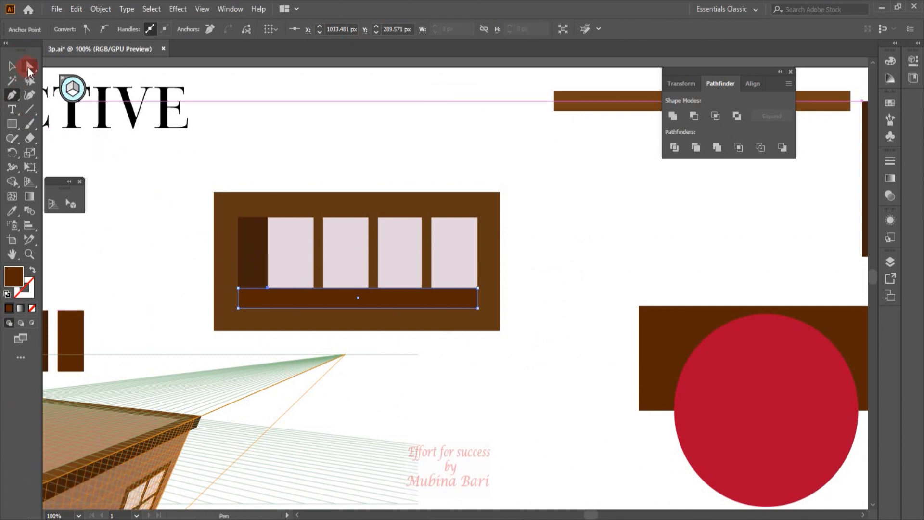
left_click(129, 230)
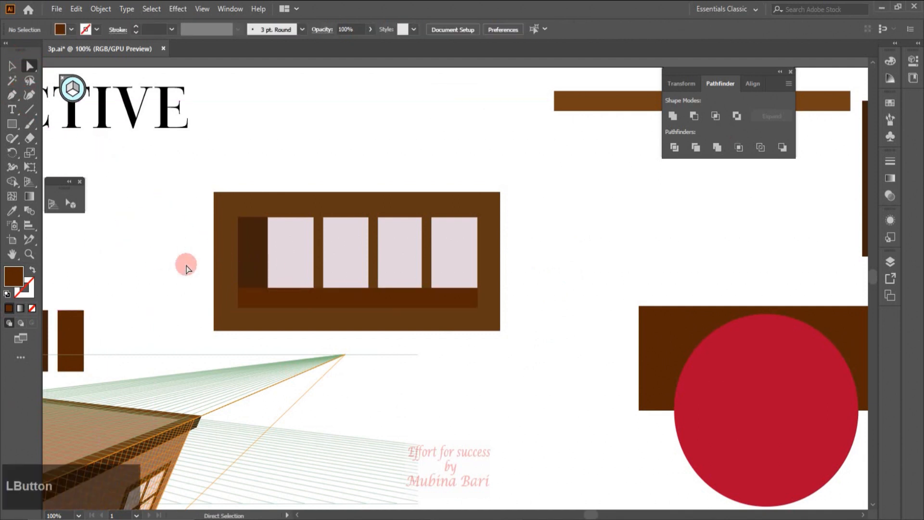
left_click(240, 294)
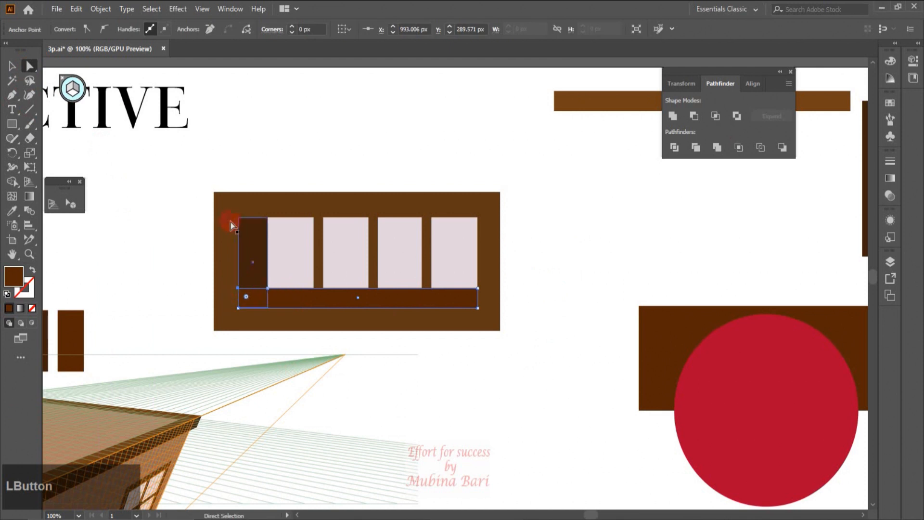
left_click(209, 28)
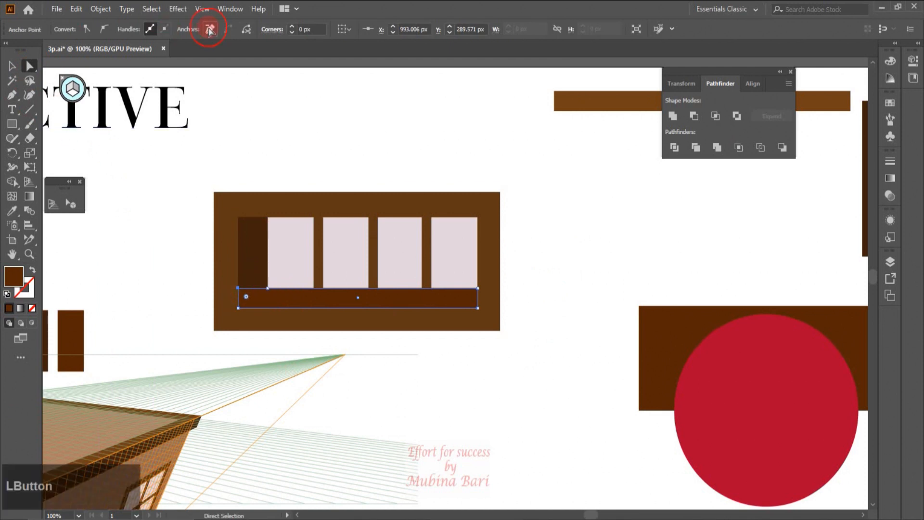
Place the dark brown bar along the frame's right outer side and the lighter brown bar across its top edge.
key("v")
left_click_drag(848, 241, 503, 307)
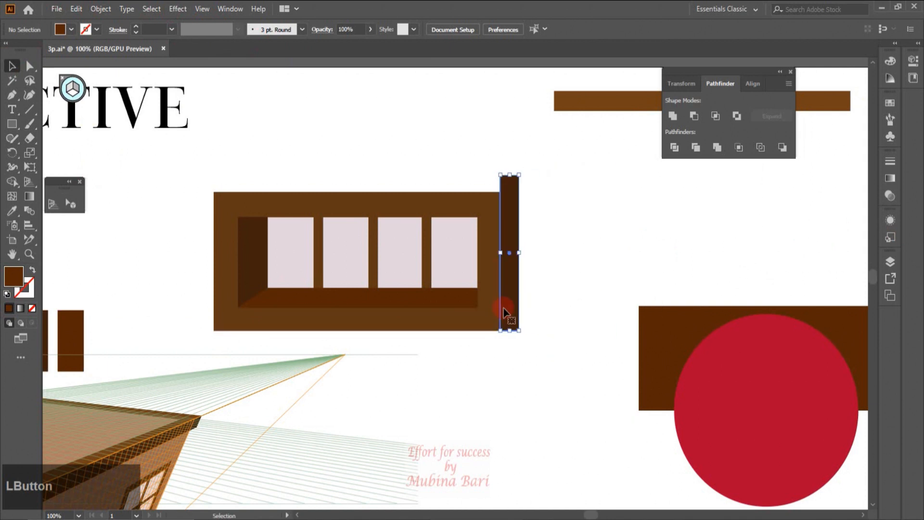
left_click_drag(605, 106, 264, 187)
left_click(384, 181)
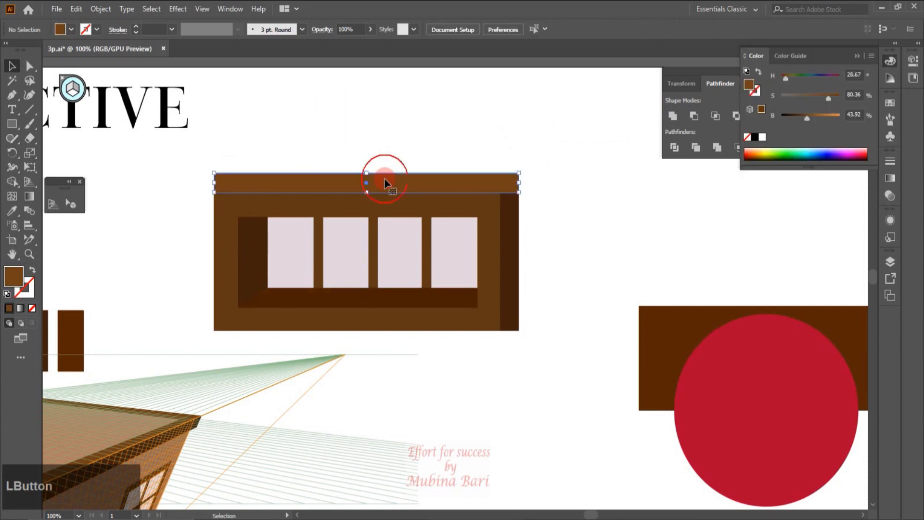
Miter the top bar's right end by adding an anchor at the frame's corner and removing the bar's bottom-right anchor.
left_click(12, 94)
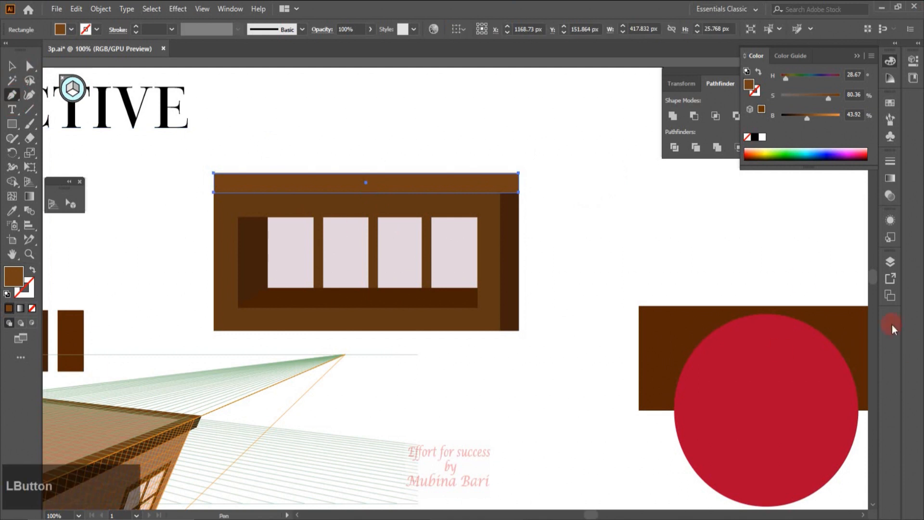
left_click(501, 193)
left_click(502, 193, "ctrl")
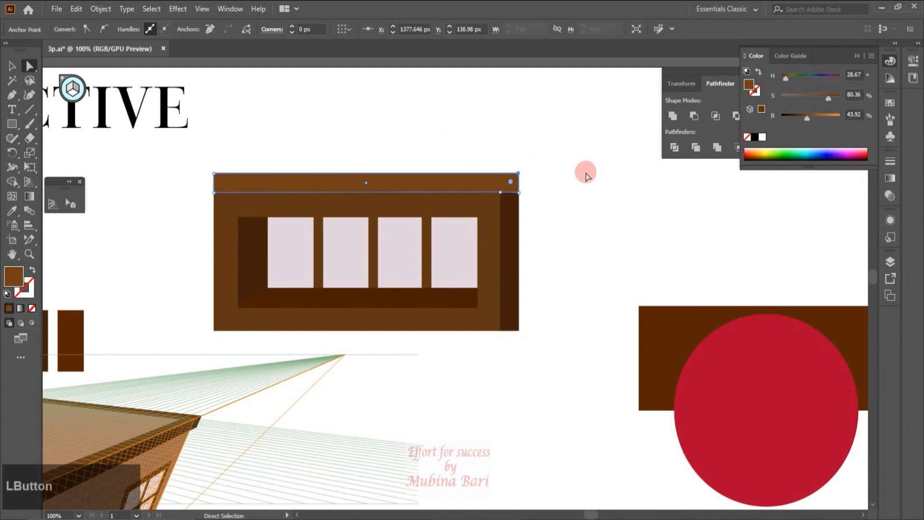
left_click(532, 187)
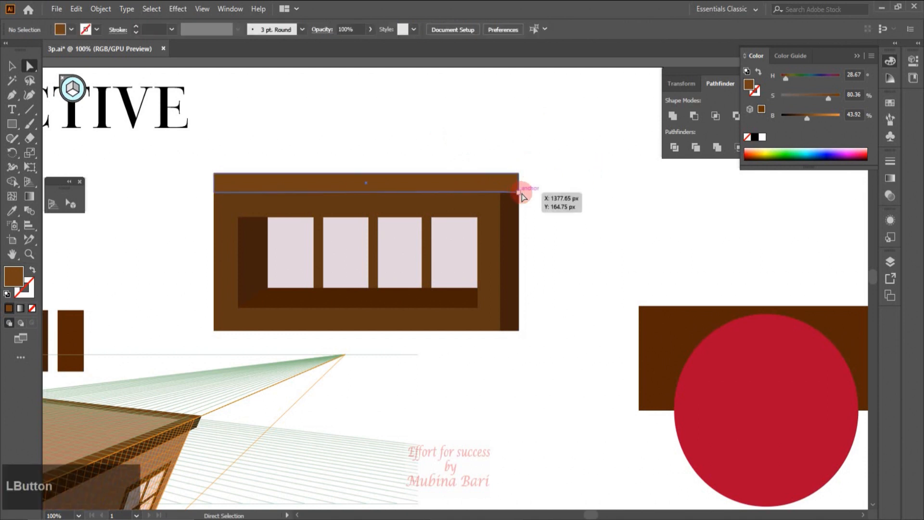
left_click(519, 194)
left_click(229, 28)
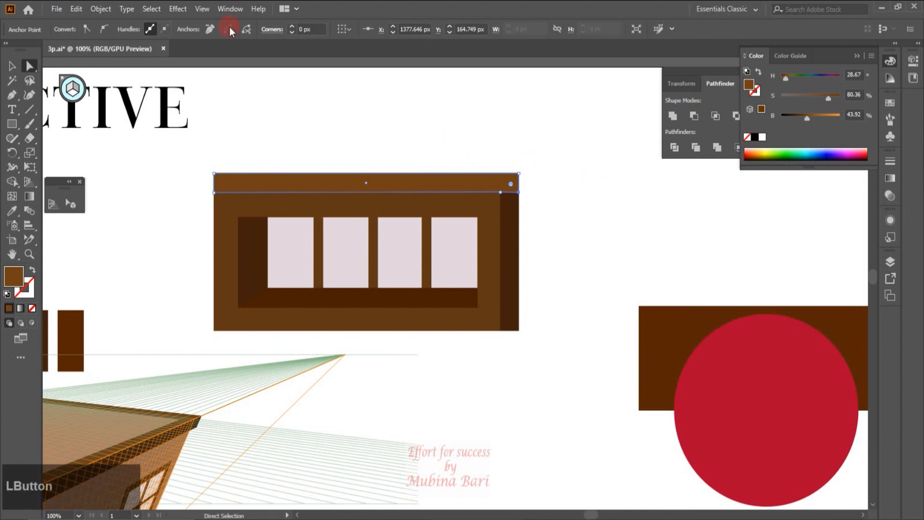
left_click(532, 180)
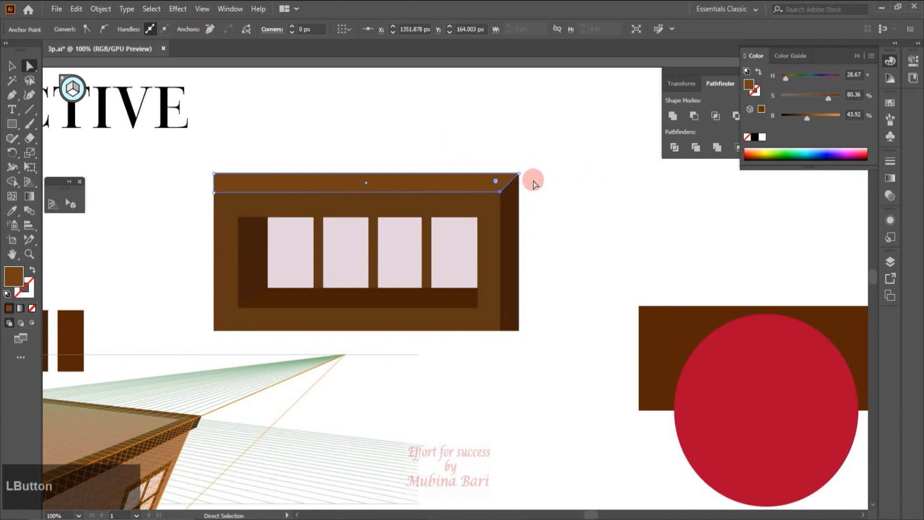
Group the window frame, glass and all side bars into one object.
scroll(336, 206, "up", 3)
left_click_drag(105, 111, 668, 432)
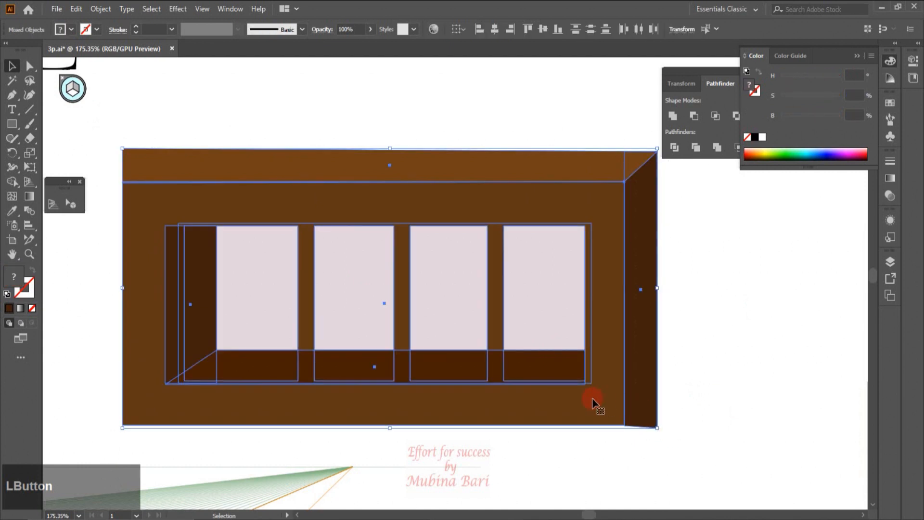
right_click(591, 399)
left_click(626, 293)
left_click(685, 308)
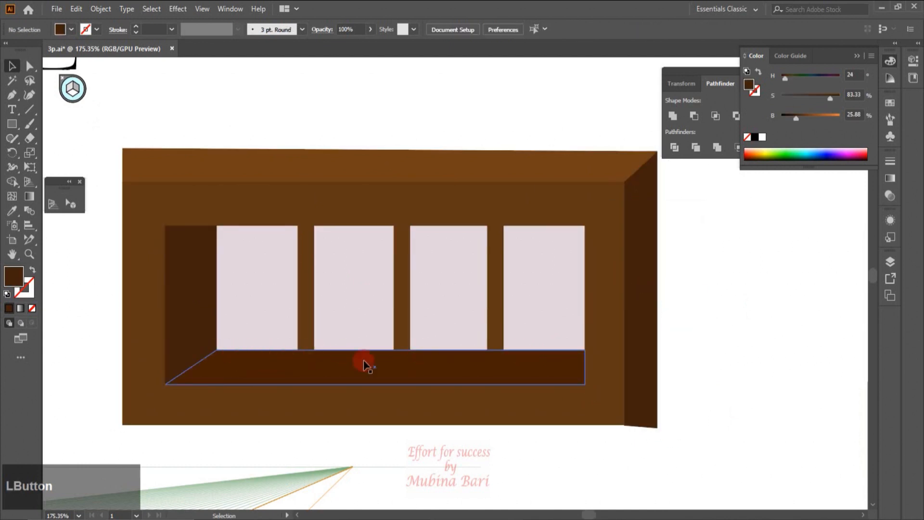
Place the potted rose and the potted leafy plant symbols beside the window.
left_click(891, 137)
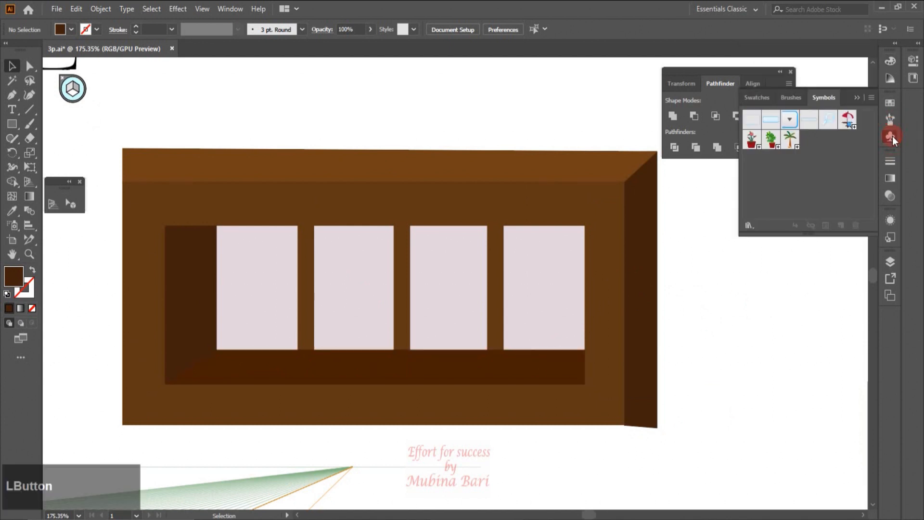
left_click_drag(754, 147, 740, 193)
left_click_drag(723, 333, 724, 332)
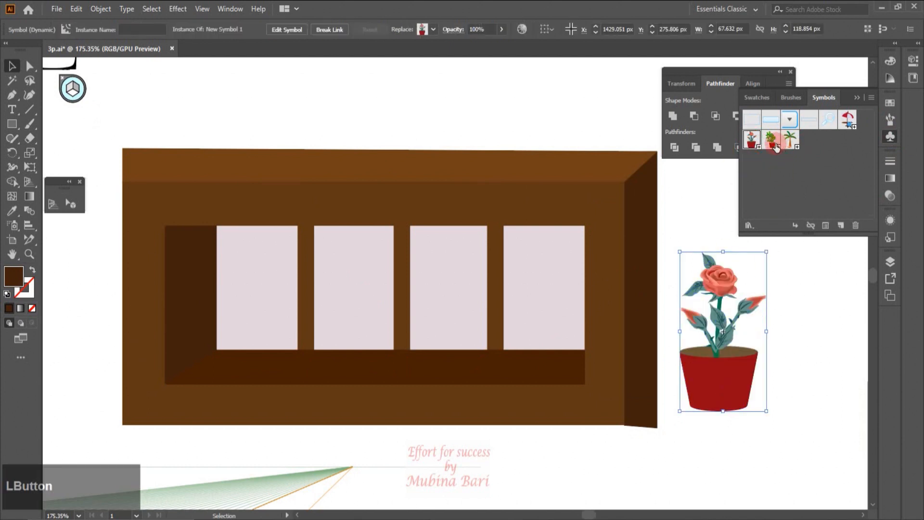
left_click_drag(771, 140, 775, 373)
Shrink both potted plants, scaling the rose to about 27 by 47 px.
left_click_drag(840, 265, 752, 413)
left_click_drag(726, 374, 767, 374)
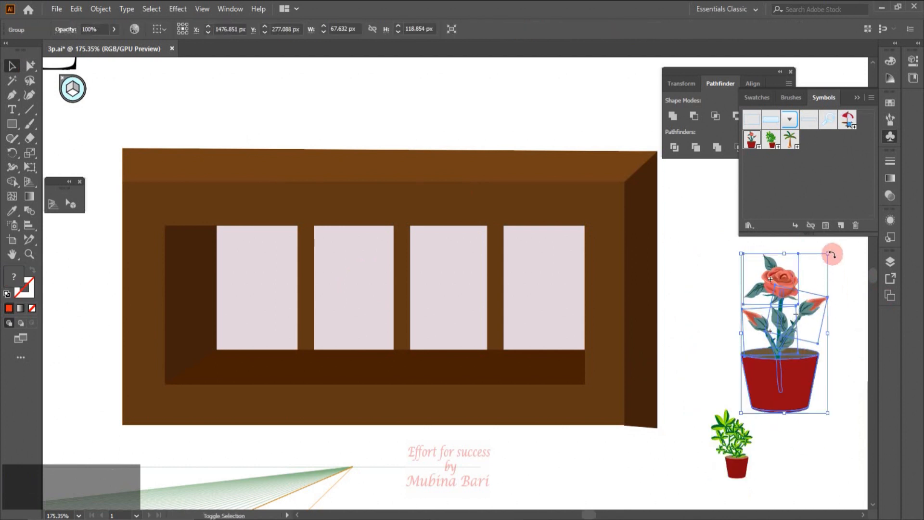
left_click_drag(826, 251, 776, 351)
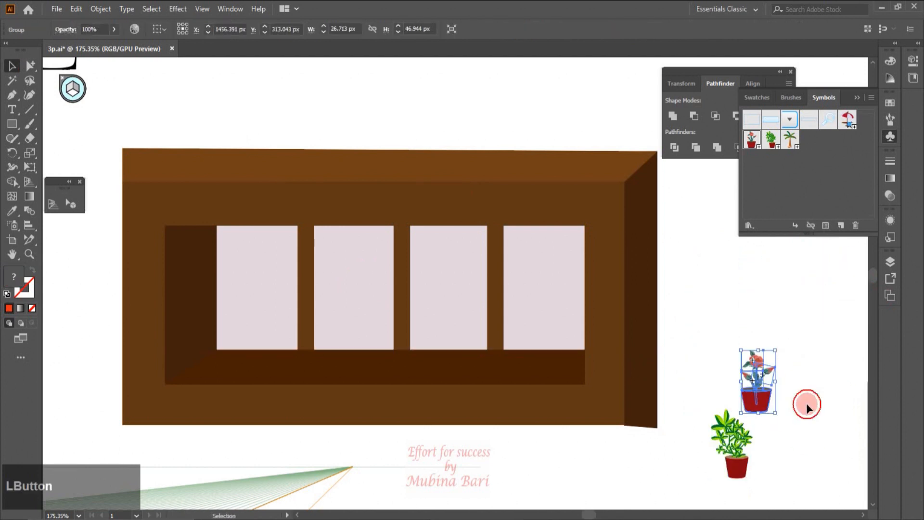
left_click(807, 402)
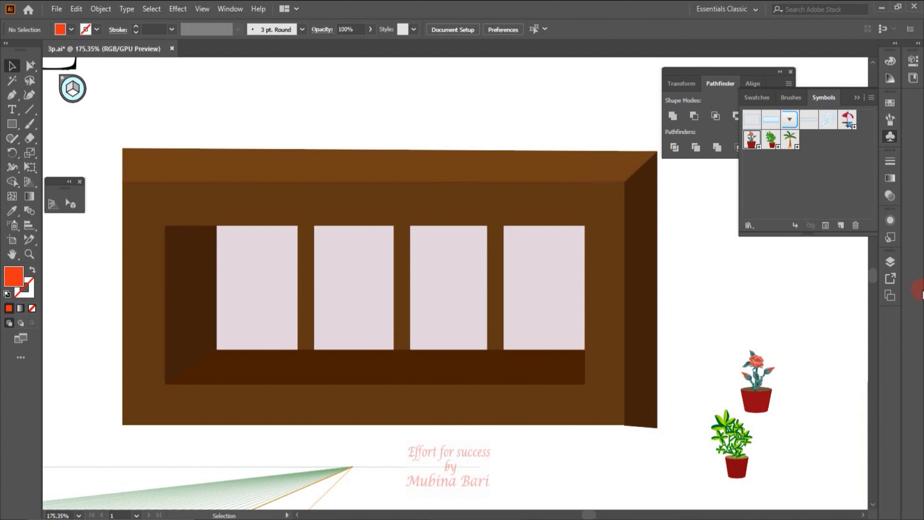
Set the leafy plant and a rose at the left of the window sill and another rose at its right end.
left_click(723, 472)
left_click_drag(723, 471, 313, 372)
left_click_drag(313, 372, 212, 368)
left_click_drag(767, 397, 568, 364)
left_click(212, 337)
left_click_drag(233, 303, 235, 281)
Group the window together with its three potted plants.
left_click_drag(94, 265, 699, 440)
right_click(560, 414)
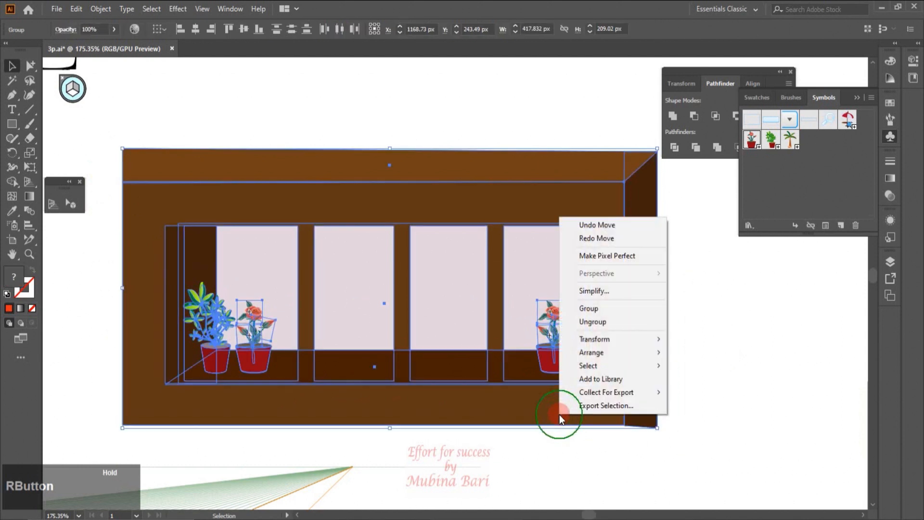
left_click(586, 308)
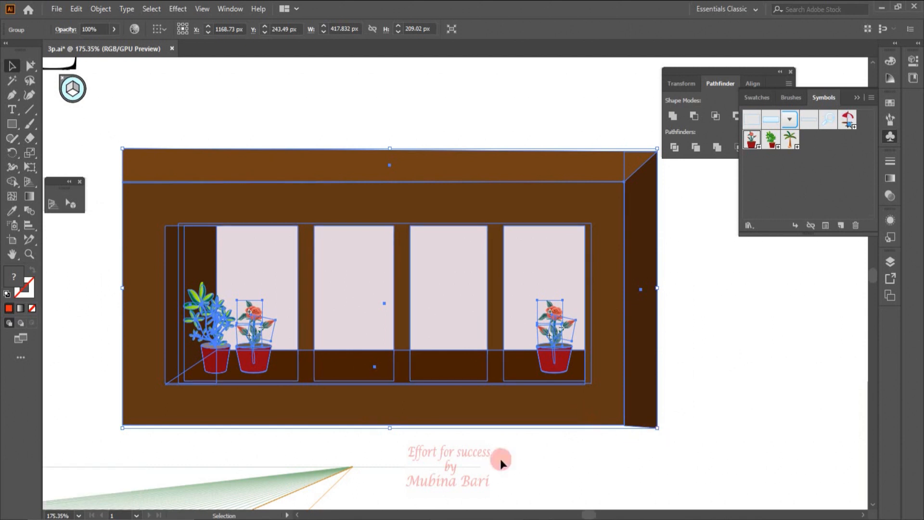
Attach the grouped window with plants to the left wall's perspective plane, below the roof edge, and adjust its size.
left_click(29, 254)
left_click_drag(590, 479, 534, 439)
left_click(12, 326)
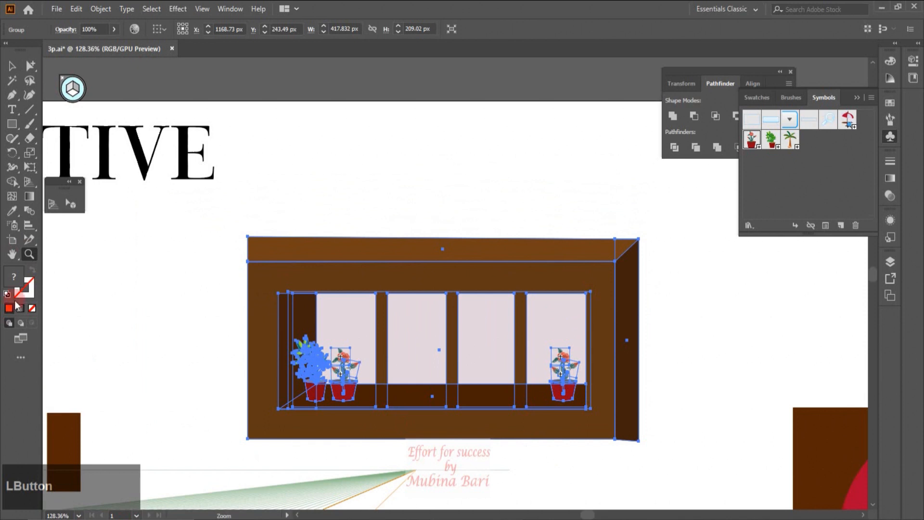
left_click(12, 255)
left_click_drag(208, 431, 325, 265)
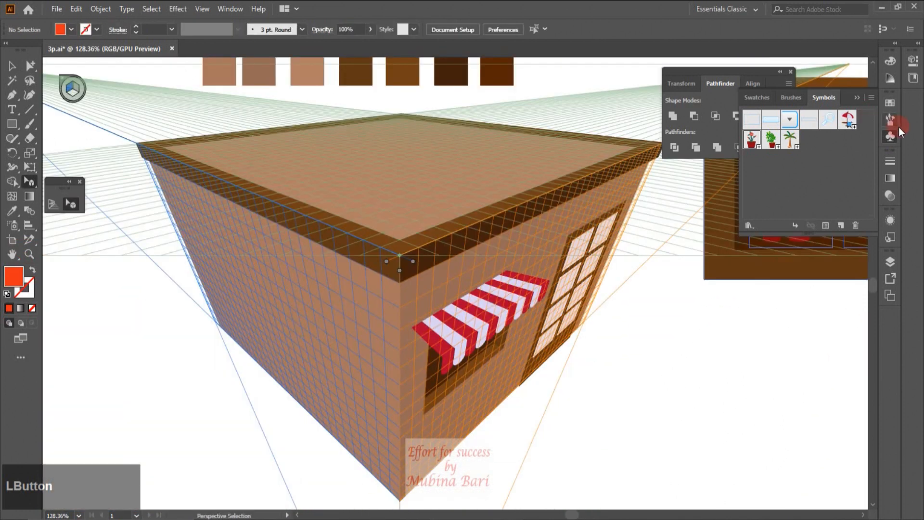
left_click(890, 135)
left_click(712, 82)
left_click(12, 66)
left_click(764, 262)
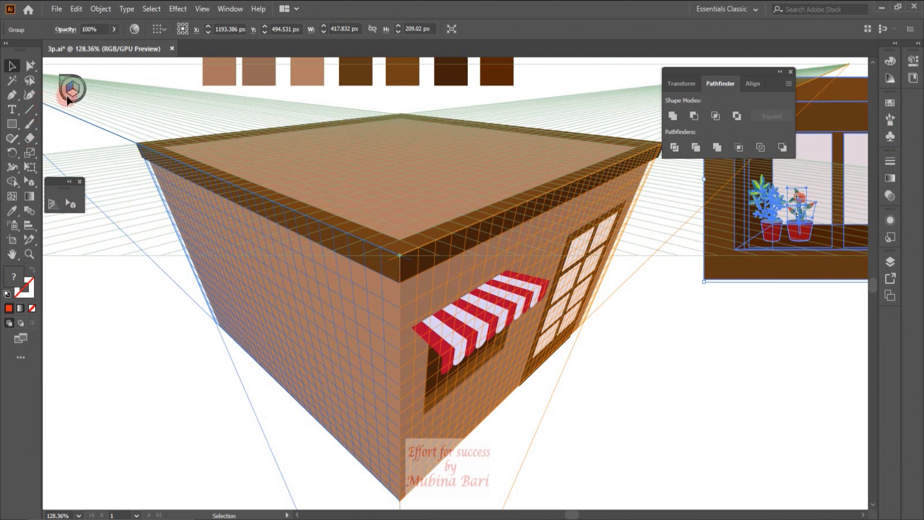
left_click(63, 146)
left_click(69, 204)
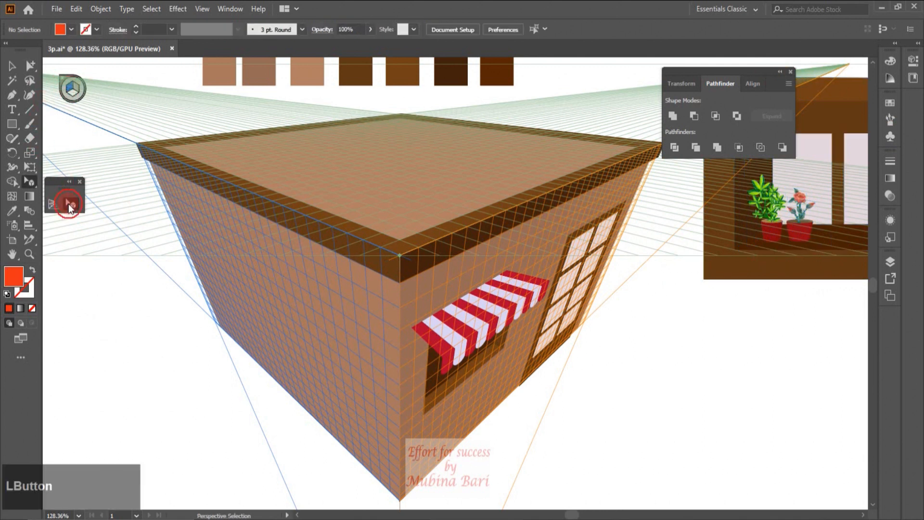
left_click(836, 250)
left_click_drag(836, 251, 825, 260)
left_click_drag(797, 213, 226, 270)
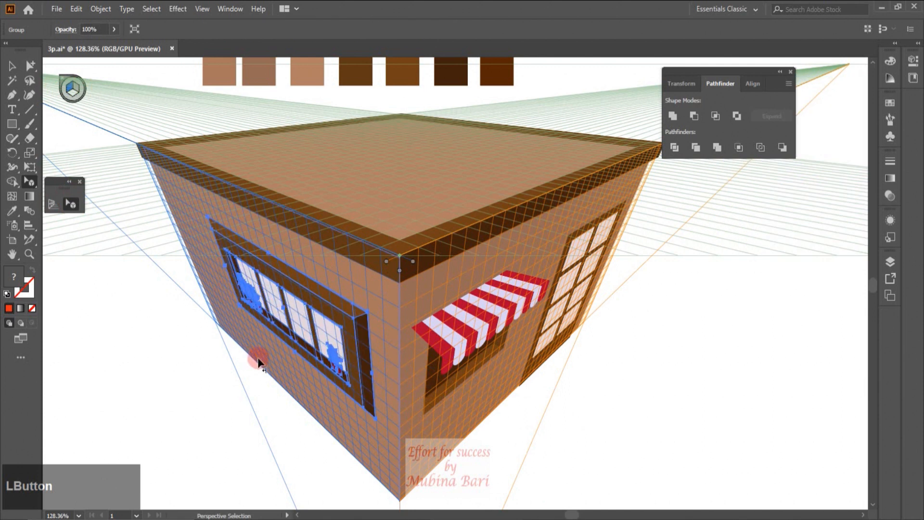
left_click(293, 349)
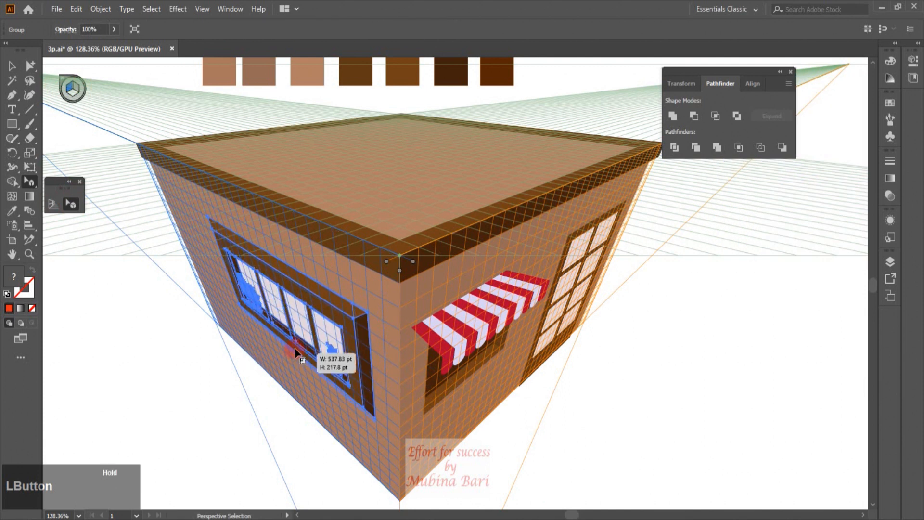
Move the dark brown rectangle and red circle closer to the building's right side.
left_click(79, 515)
left_click(118, 503)
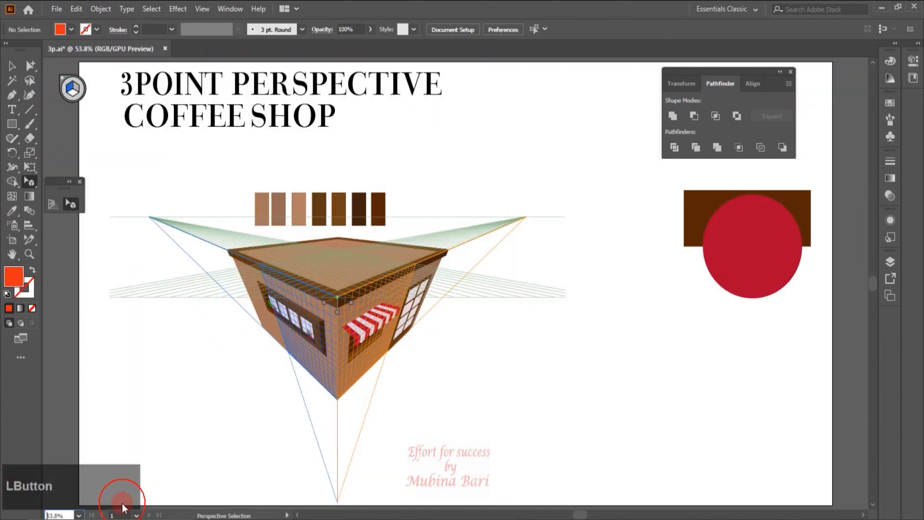
key("v")
left_click_drag(661, 182, 573, 406)
right_click(634, 371)
left_click(629, 361)
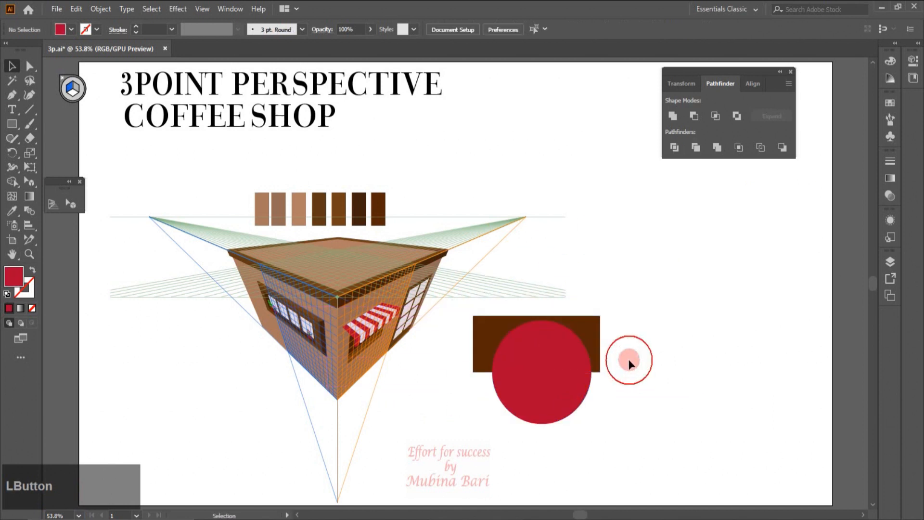
Bring the dark brown rectangle to the front and subtract it from the red circle to leave a bowl-shaped lower half.
left_click(586, 336)
right_click(585, 335)
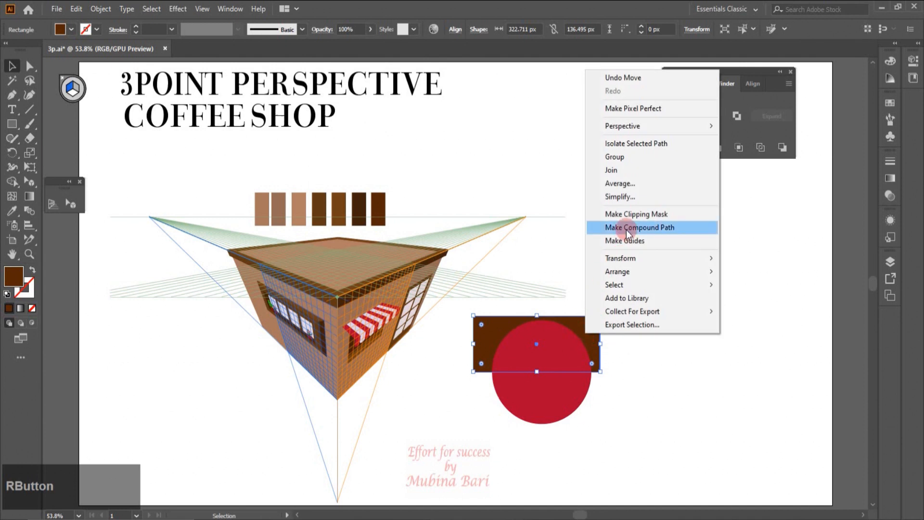
mouse_move(630, 269)
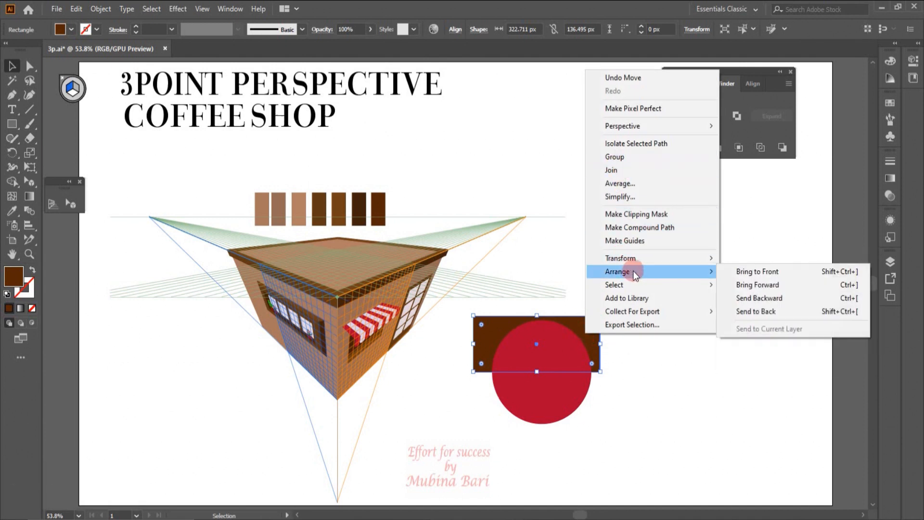
left_click(746, 270)
left_click(481, 395)
left_click_drag(466, 349, 563, 353)
left_click(694, 115)
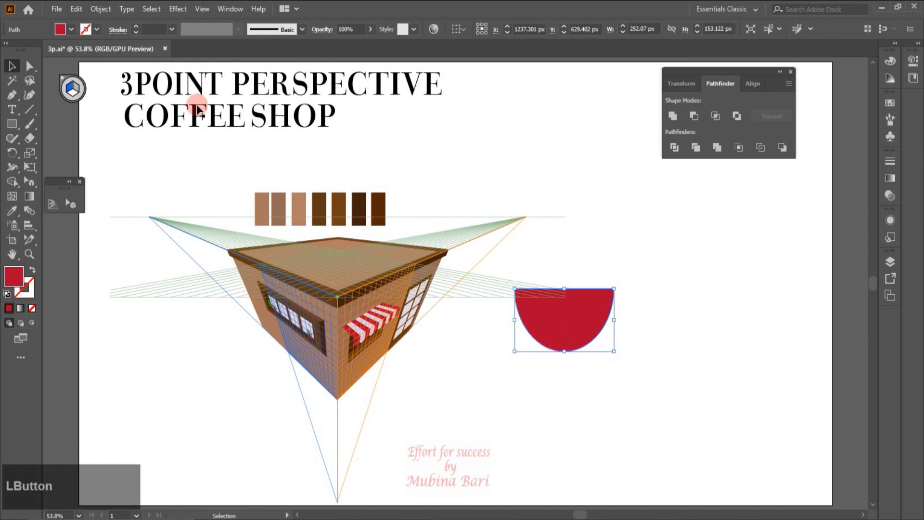
Widen the bowl's bottom curve by extending both handles of its lowest anchor point outward.
left_click(132, 250)
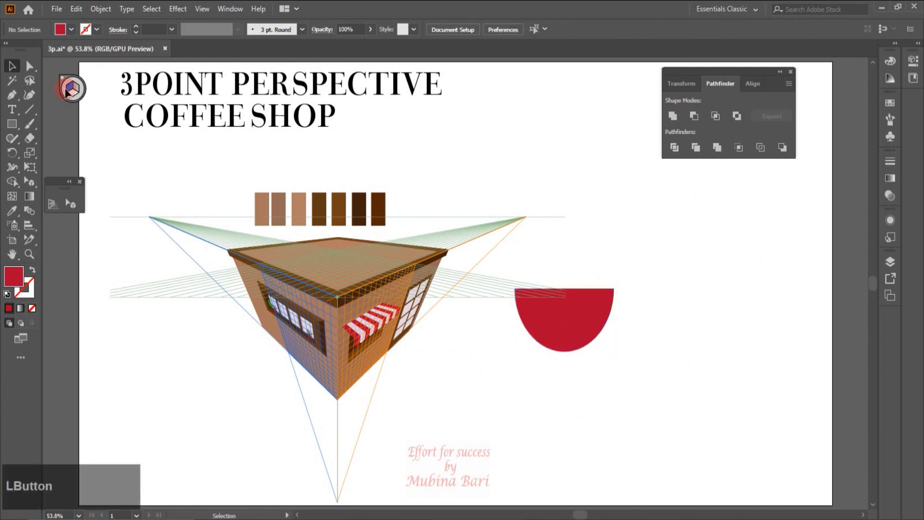
left_click(30, 67)
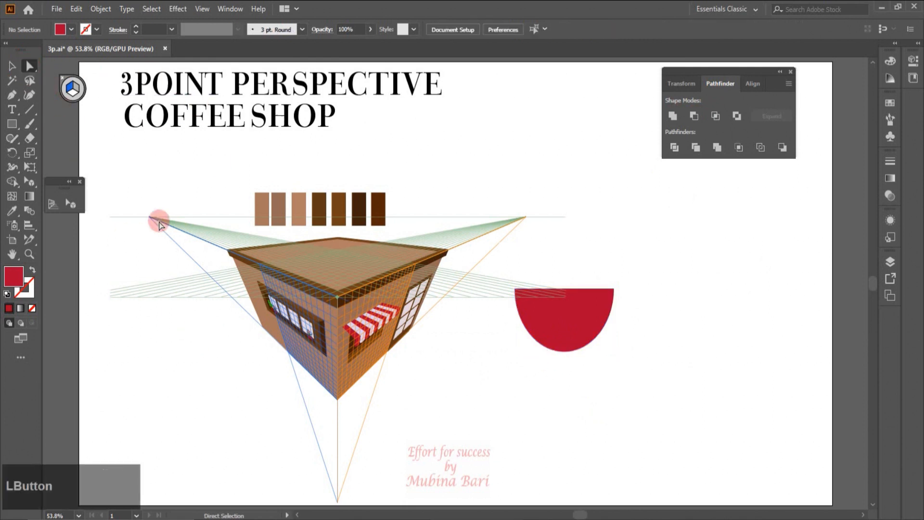
left_click(565, 352)
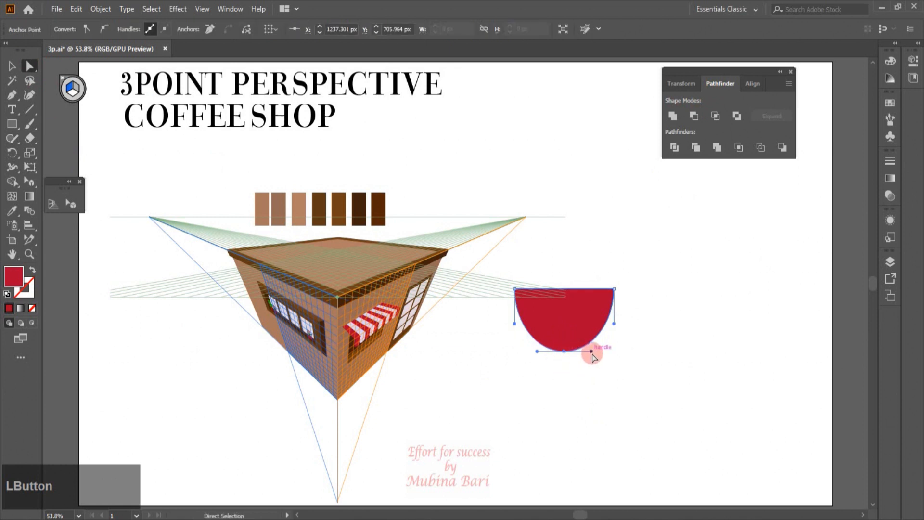
left_click_drag(593, 354, 606, 353)
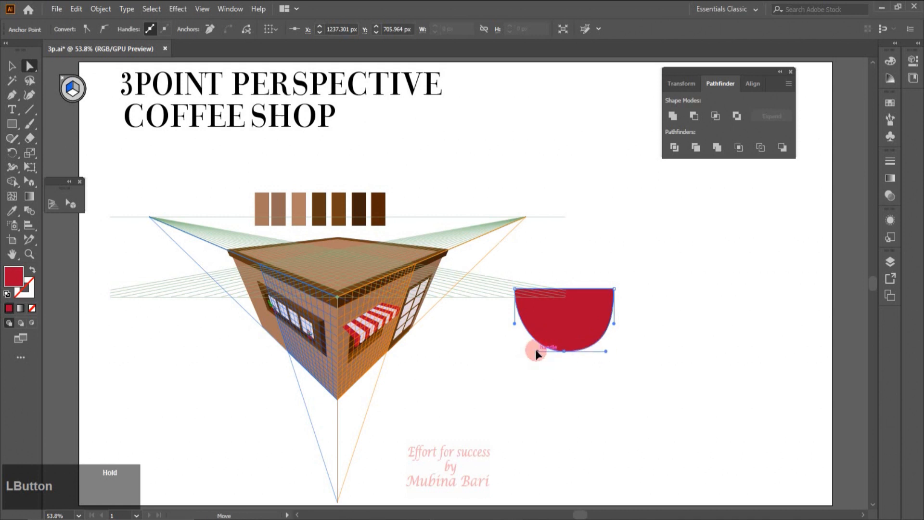
left_click_drag(528, 353, 528, 351)
left_click(565, 369)
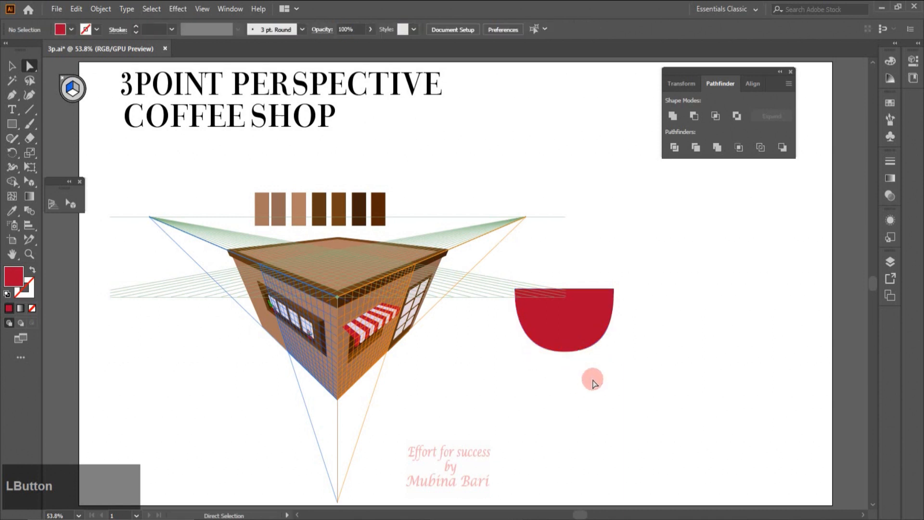
Duplicate the red bowl to its right and offset the copy's path by -40 px with mitered joins.
left_click_drag(586, 335, 694, 333)
left_click(918, 47)
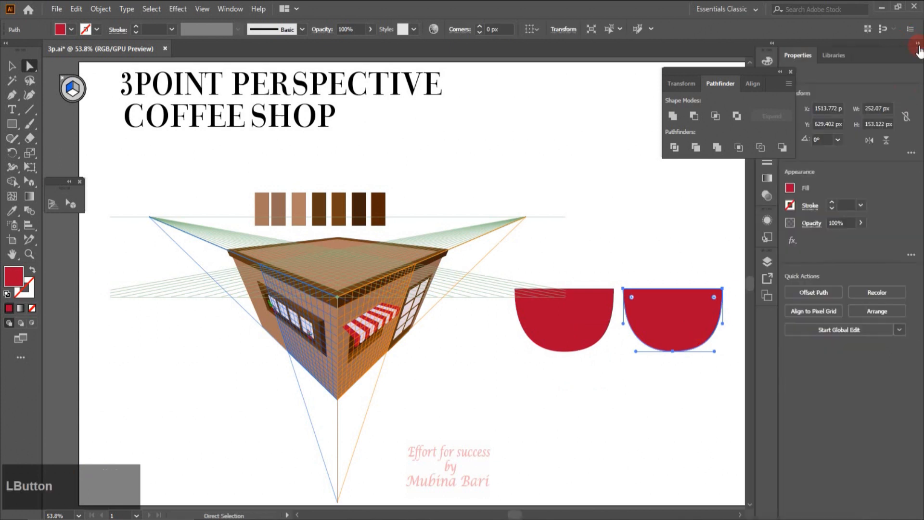
left_click(810, 292)
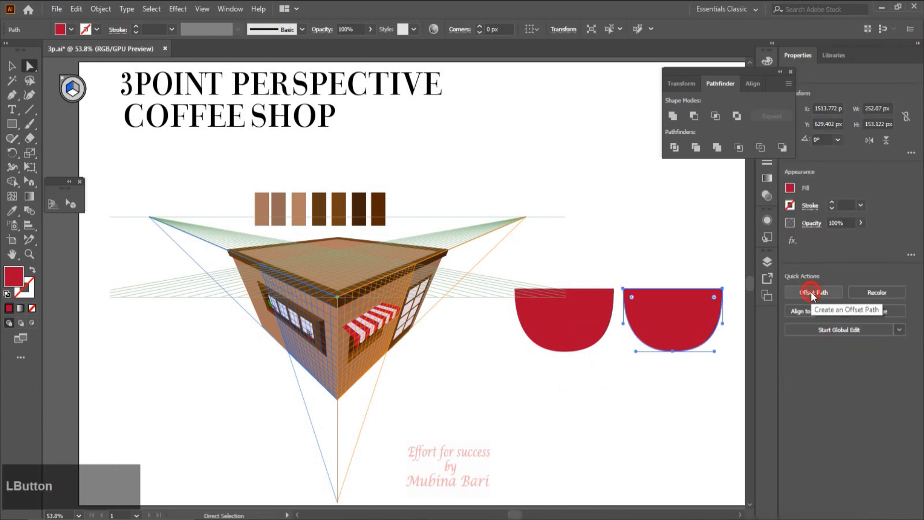
left_click(738, 219)
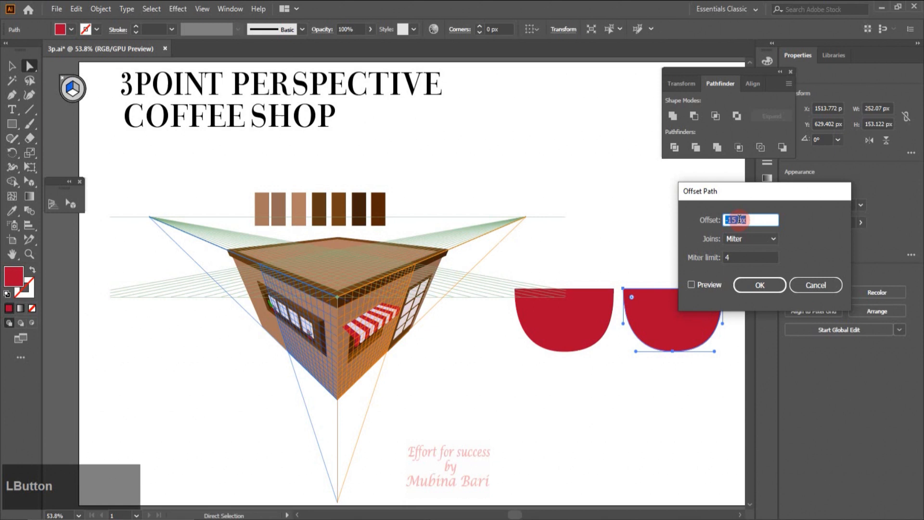
left_click_drag(739, 219, 725, 219)
type("-")
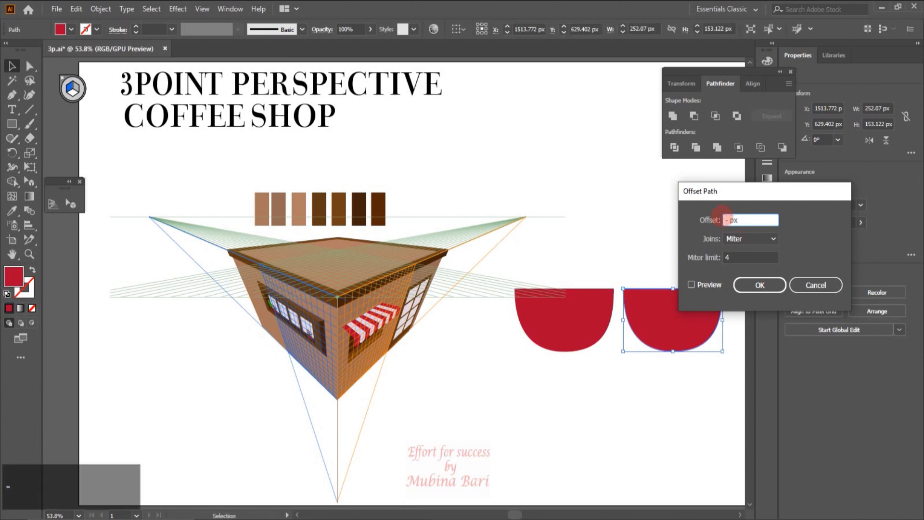
left_click(690, 283)
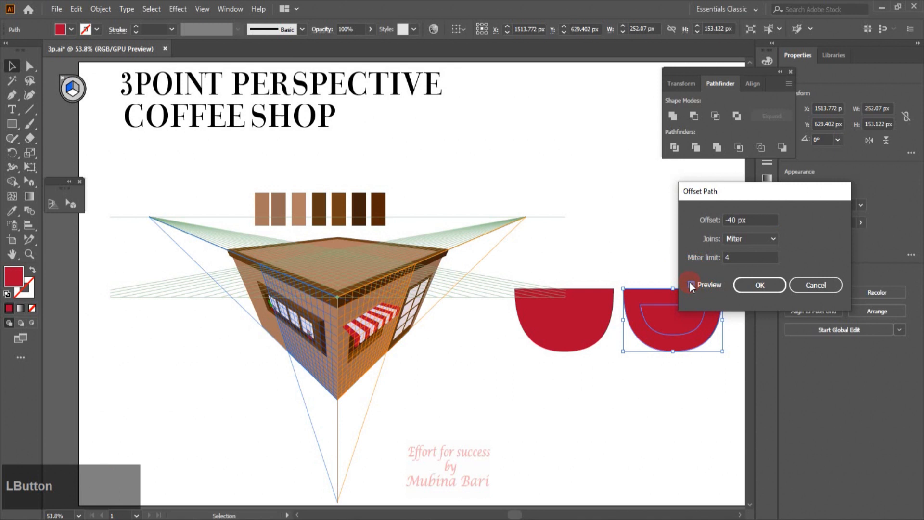
left_click(760, 288)
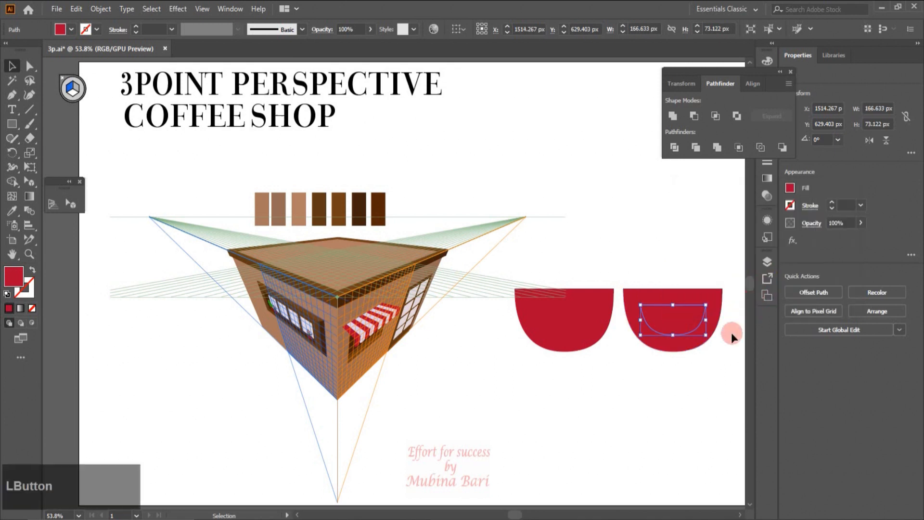
left_click(683, 376)
left_click_drag(674, 336, 669, 391)
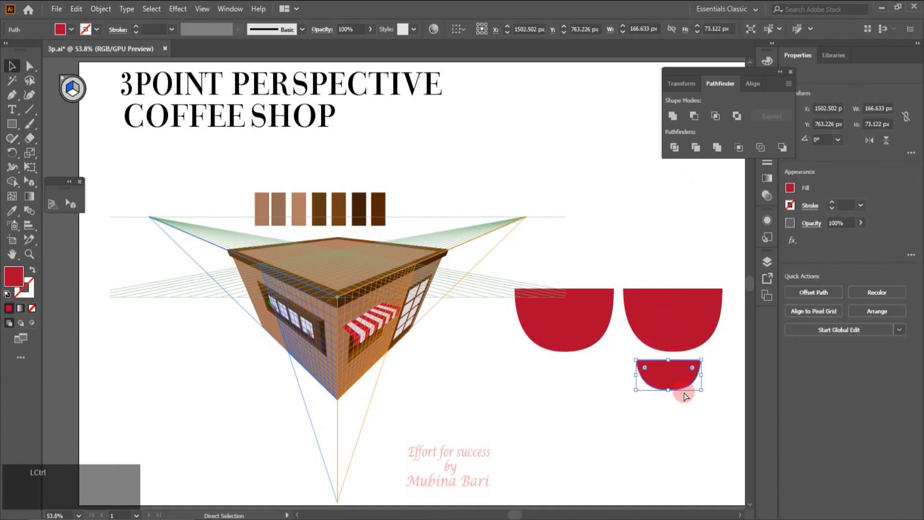
key("ctrl+z")
Subtract the inner offset shape from the copied bowl to leave a hollow ring.
left_click(679, 391)
left_click_drag(645, 253, 685, 355)
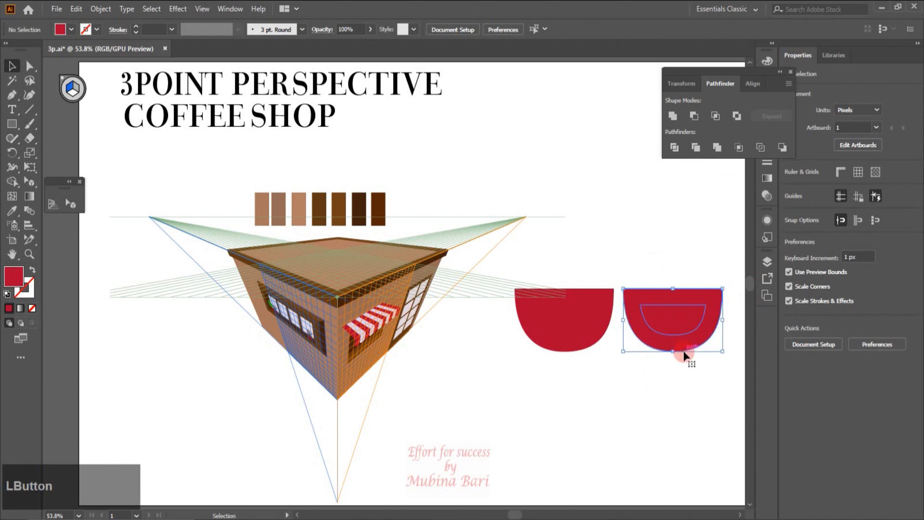
left_click(695, 117)
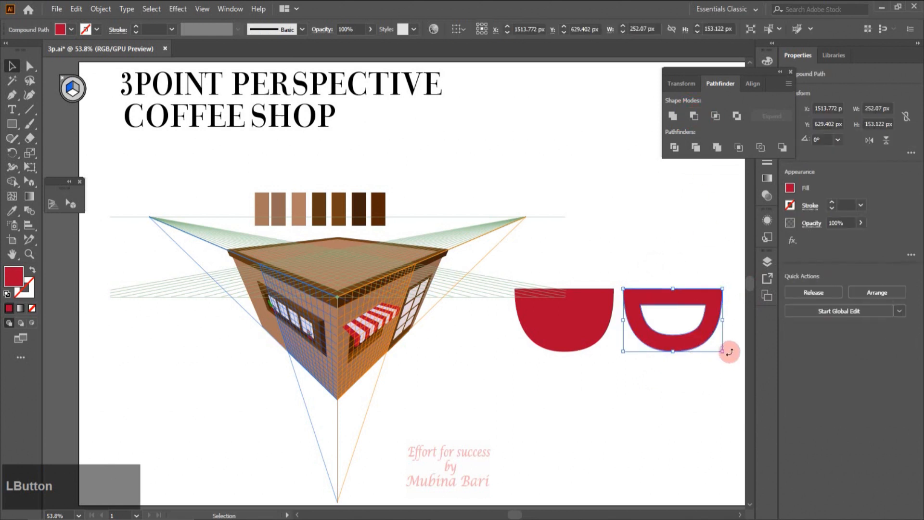
left_click(917, 46)
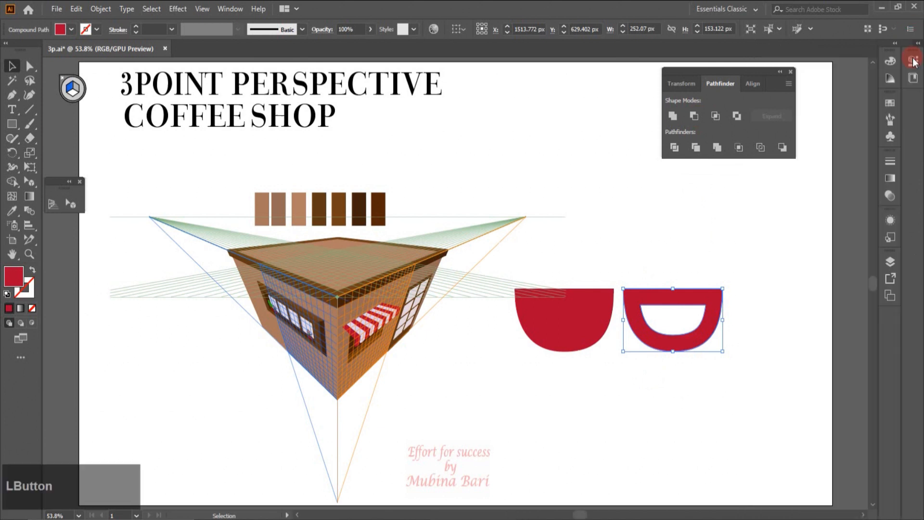
Scale down and rotate the hollow ring, and place it against the bowl's right side as the cup handle.
left_click(719, 350)
left_click(707, 340)
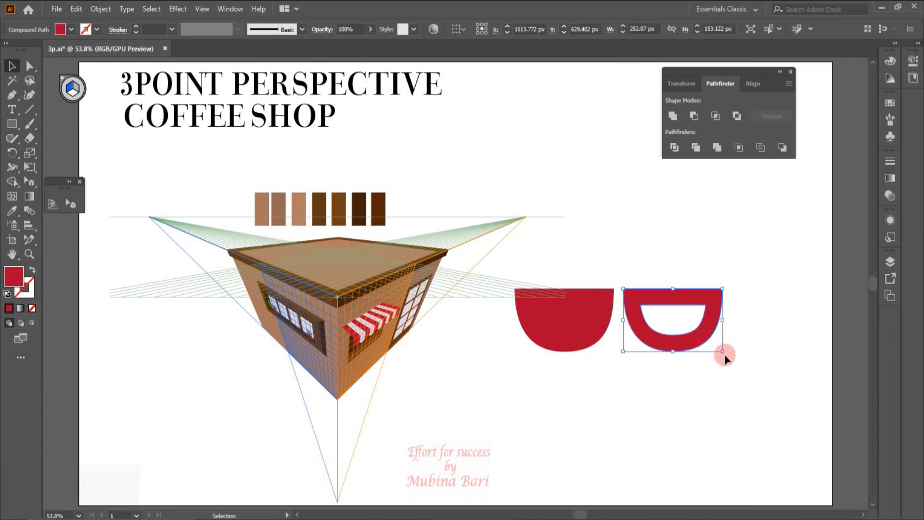
left_click_drag(722, 355, 686, 307)
left_click_drag(679, 366, 632, 339)
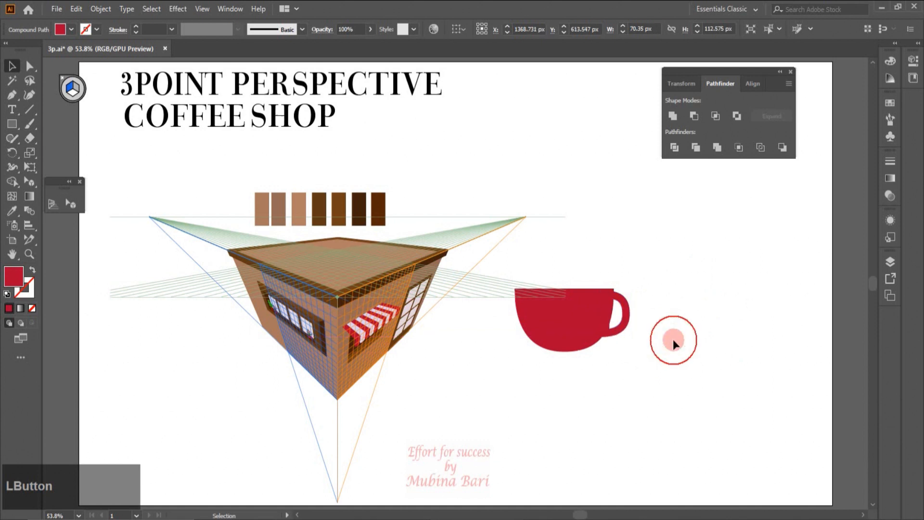
left_click(673, 339)
Unite the bowl and the handle into a single cup shape.
left_click_drag(500, 263, 652, 379)
left_click(554, 351)
left_click(694, 120)
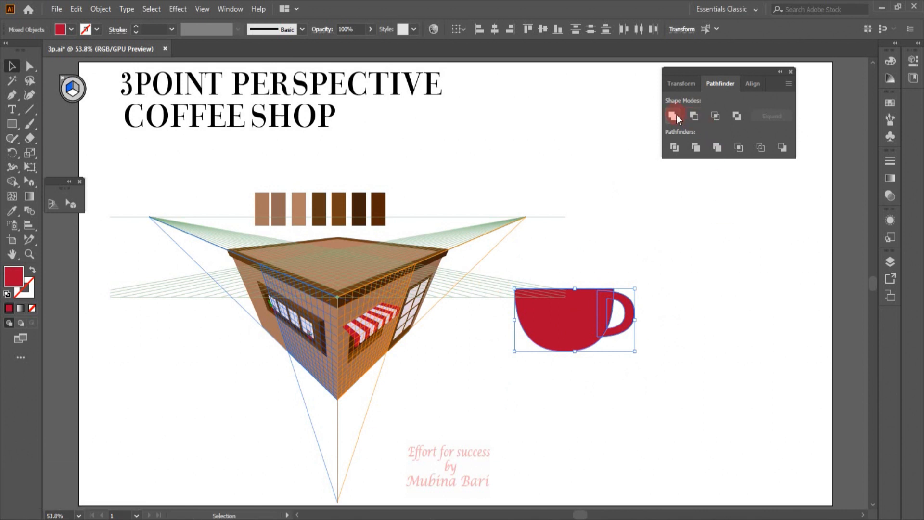
left_click(673, 115)
left_click(584, 438)
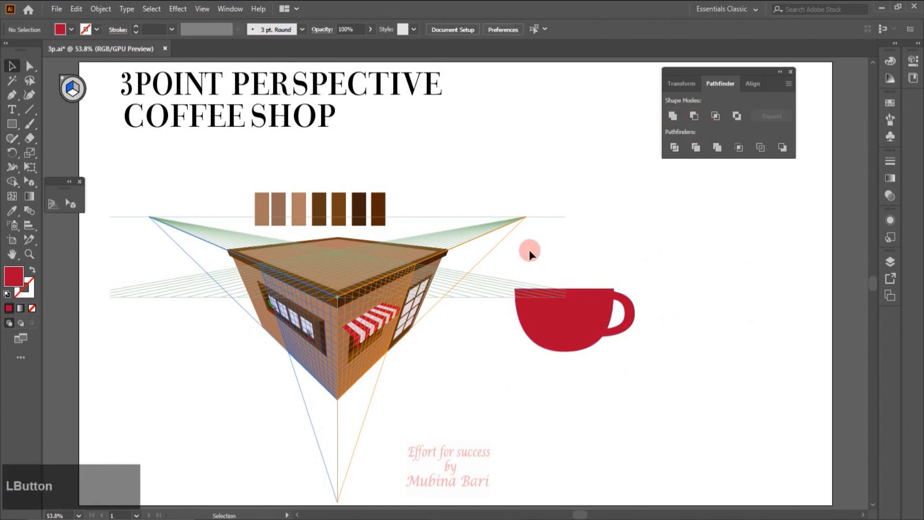
Draw a rectangle about 82 px wide under the cup's bottom and stretch it downward to about 34 px high.
left_click(12, 125)
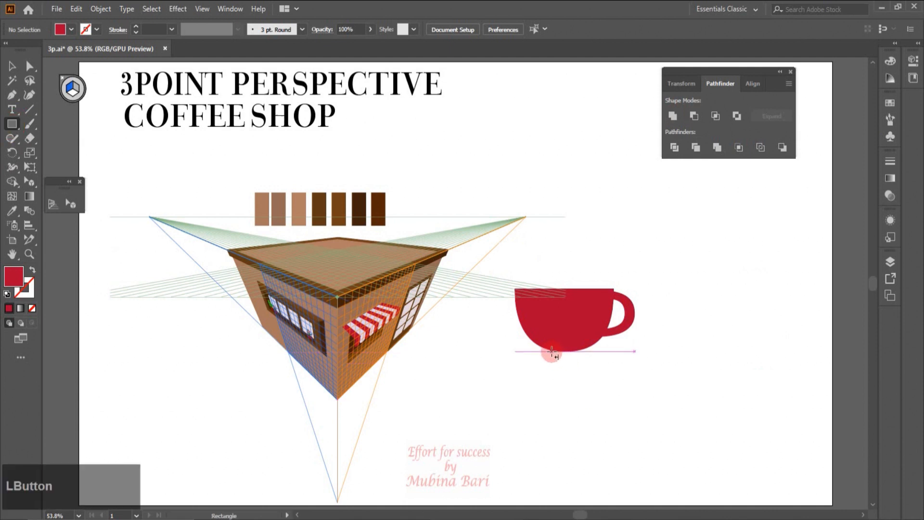
left_click_drag(547, 352, 581, 356)
key("v")
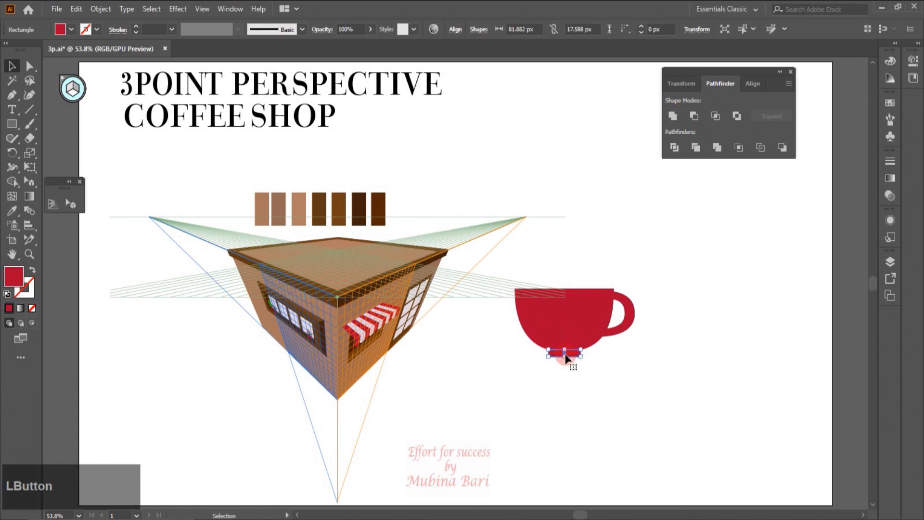
left_click_drag(566, 357, 564, 364)
left_click(564, 359)
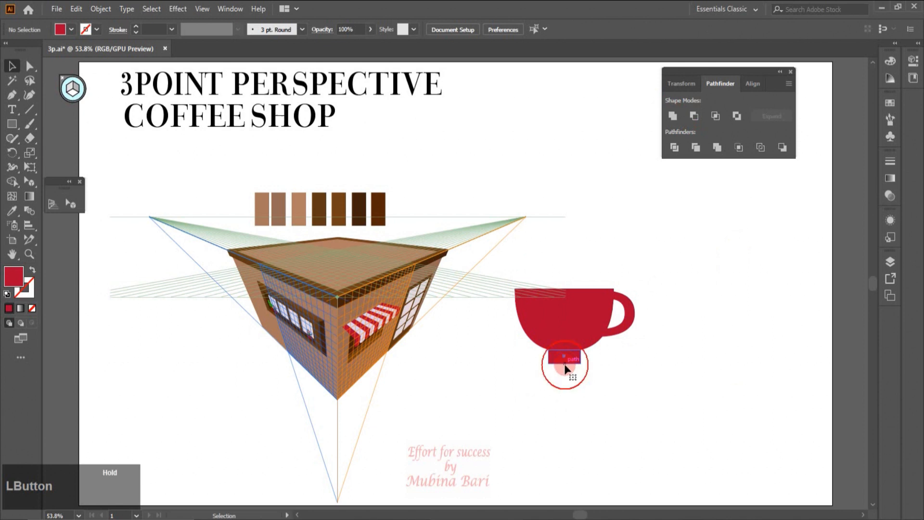
left_click(490, 382)
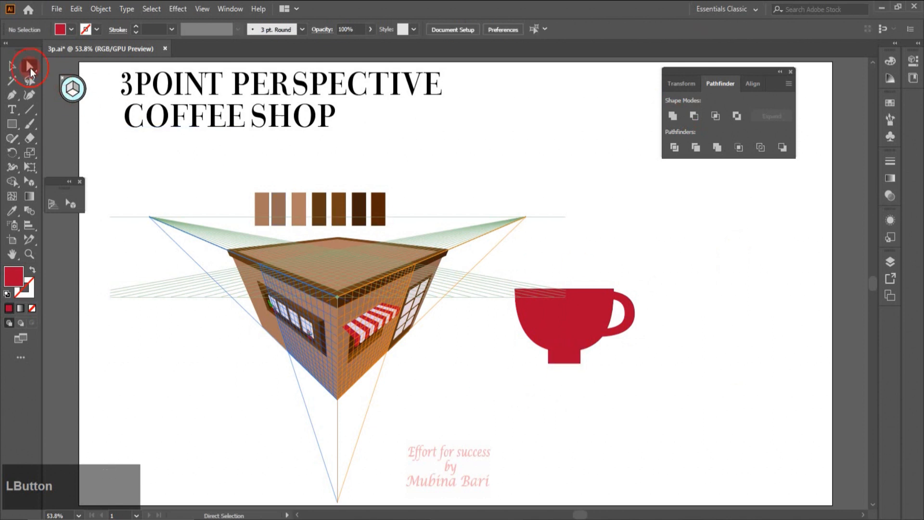
Flare the lower edge of the cup's base rectangle into a trapezoid with the Free Transform perspective distortion.
left_click_drag(539, 359, 594, 373)
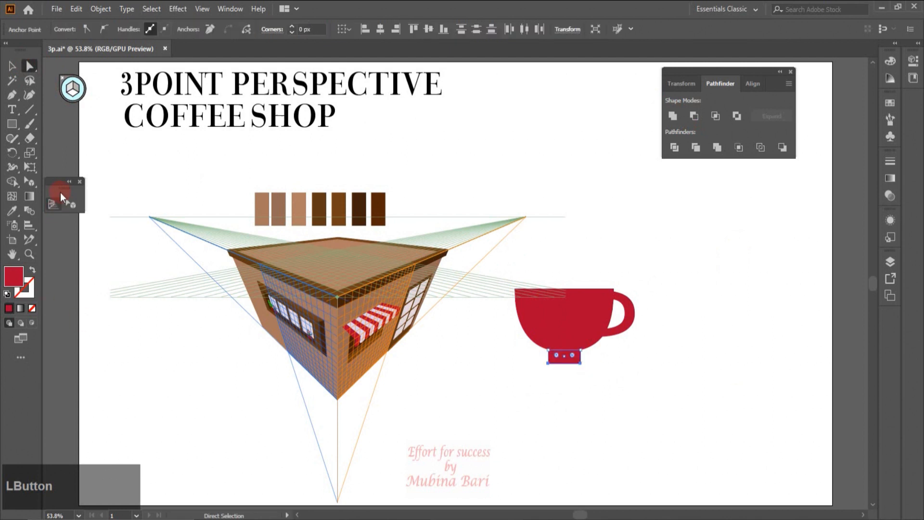
left_click(30, 167)
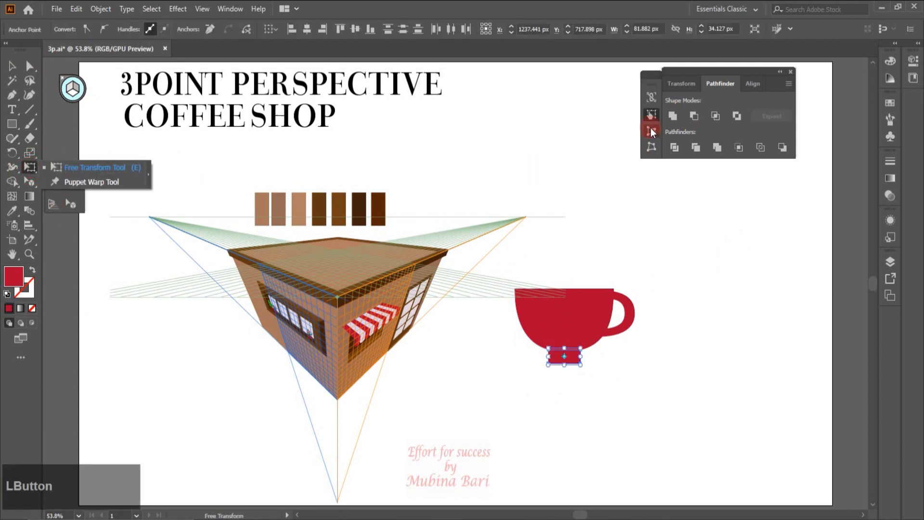
left_click(650, 128)
left_click_drag(582, 365, 589, 375)
key("v")
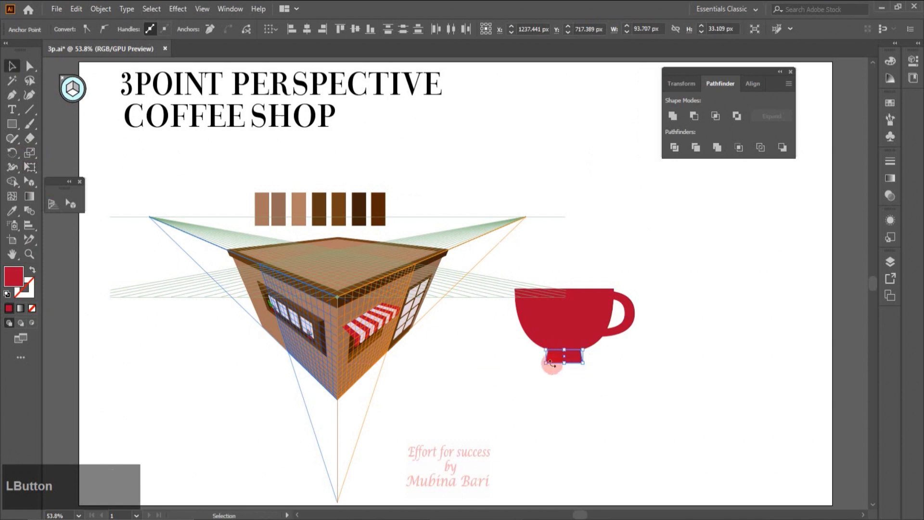
Darken the cup base's red fill by setting its brightness to about 64%.
left_click(891, 61)
left_click(819, 115)
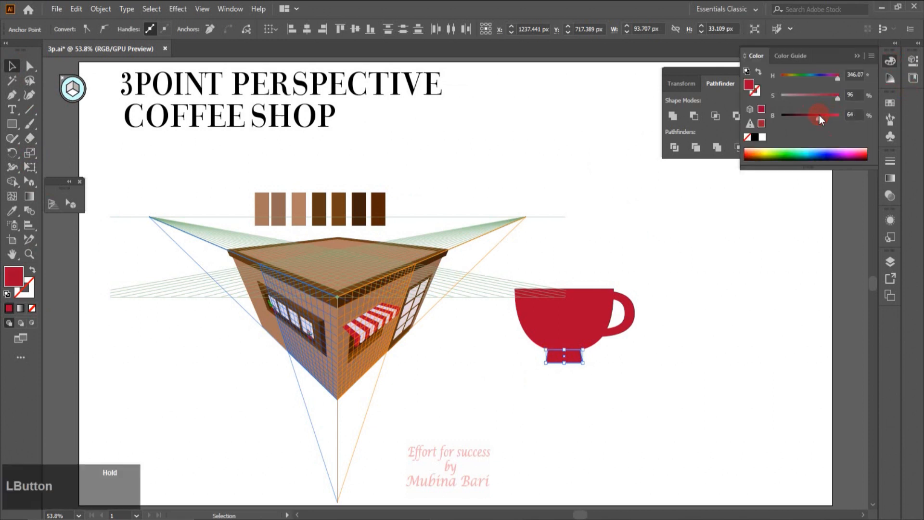
left_click(797, 253)
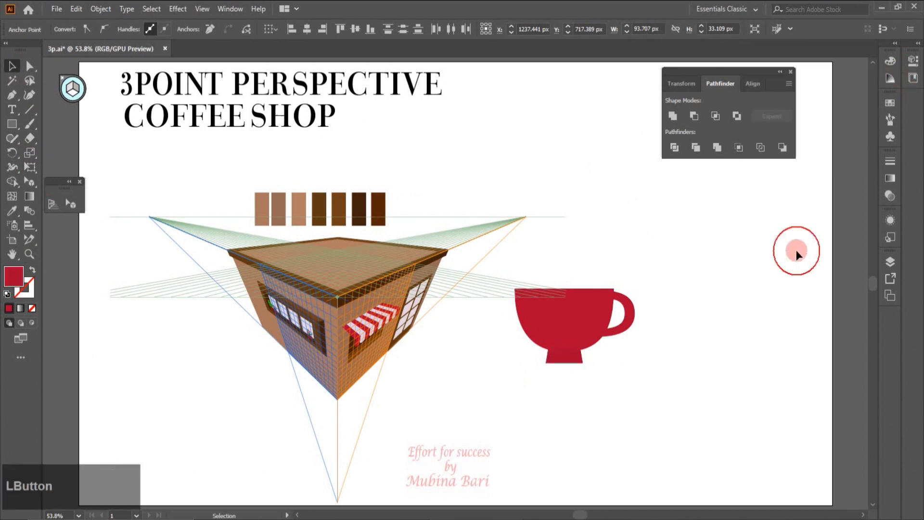
Nudge the cup base up about 13 px so that it overlaps the bottom of the cup.
left_click(568, 364)
key("Up")
key("Up")
key("Up")
key("Up")
key("Up")
key("Up")
key("Up")
key("Up")
key("Up")
key("Up")
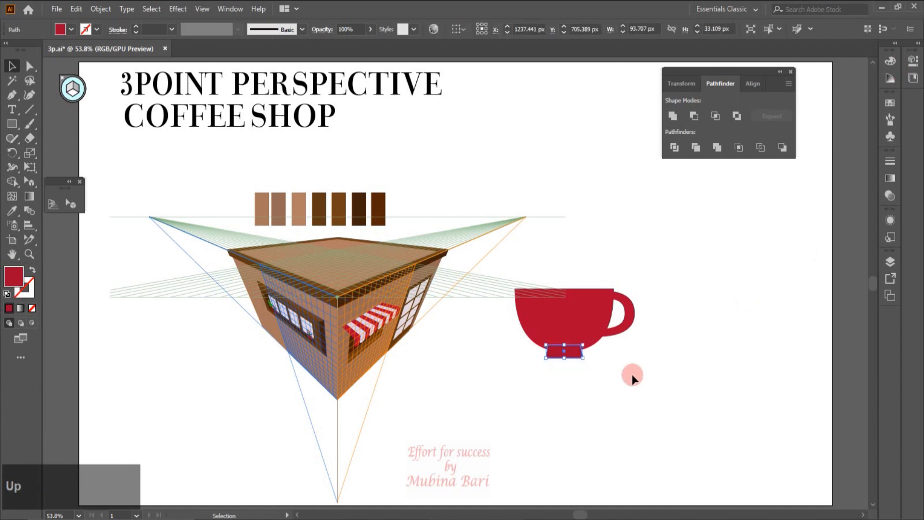
left_click(632, 374)
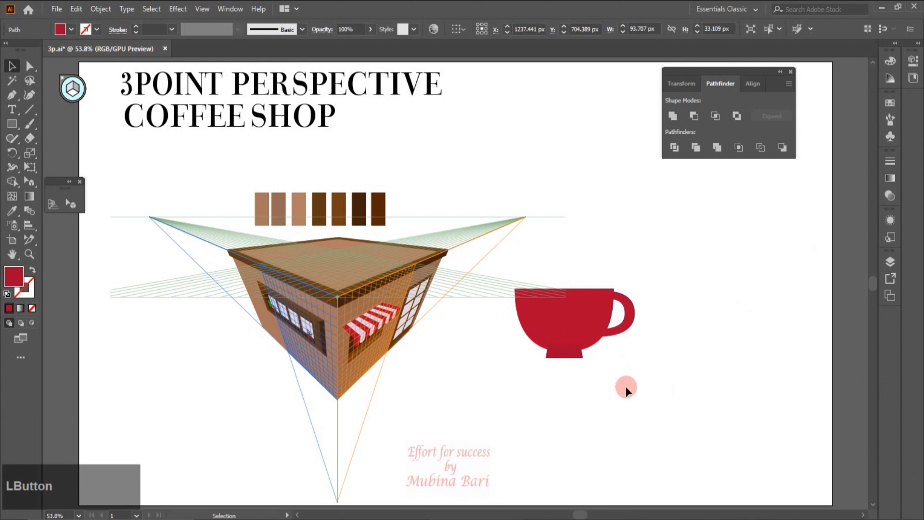
Send the darker base shape to the back, behind the cup.
right_click(557, 358)
mouse_move(645, 295)
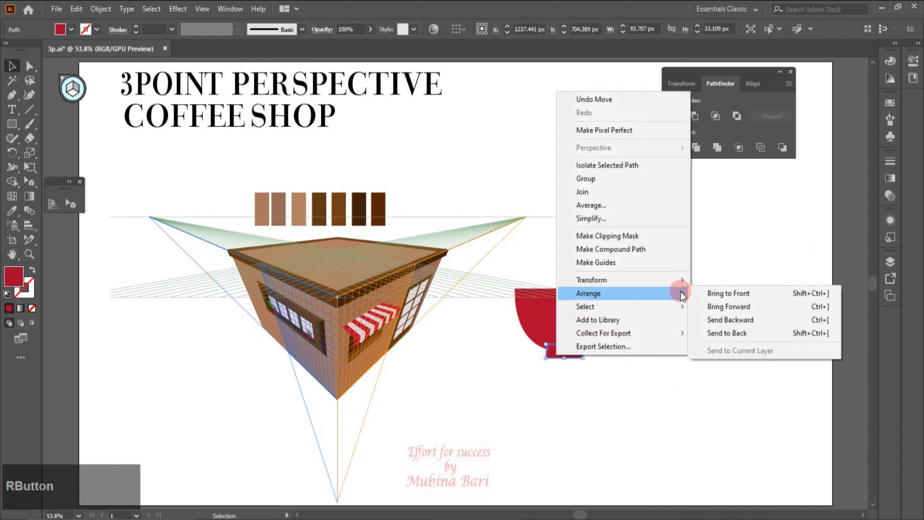
left_click(744, 334)
left_click(735, 345)
Draw a thin ellipse about 252 px wide and 7 px high across the cup's rim.
left_click_drag(13, 126, 57, 140)
left_click(67, 158)
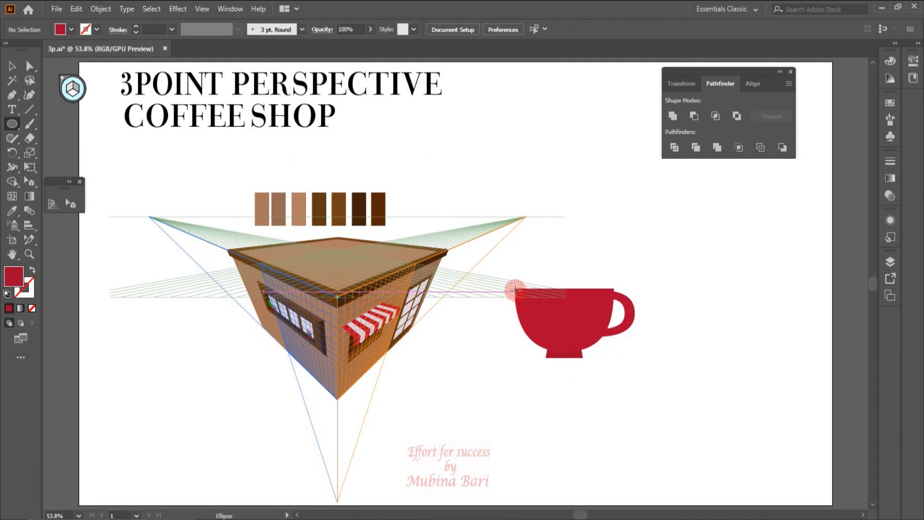
left_click_drag(514, 289, 614, 291)
Fill the rim ellipse with the dark brown sampled from the palette rectangles above the shop.
left_click(30, 253)
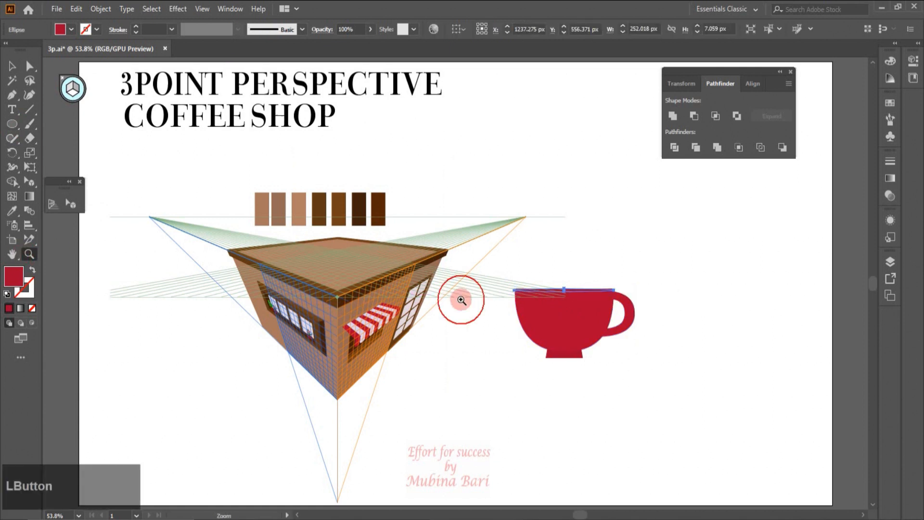
left_click_drag(502, 273, 558, 333)
key("ctrl+shift+i")
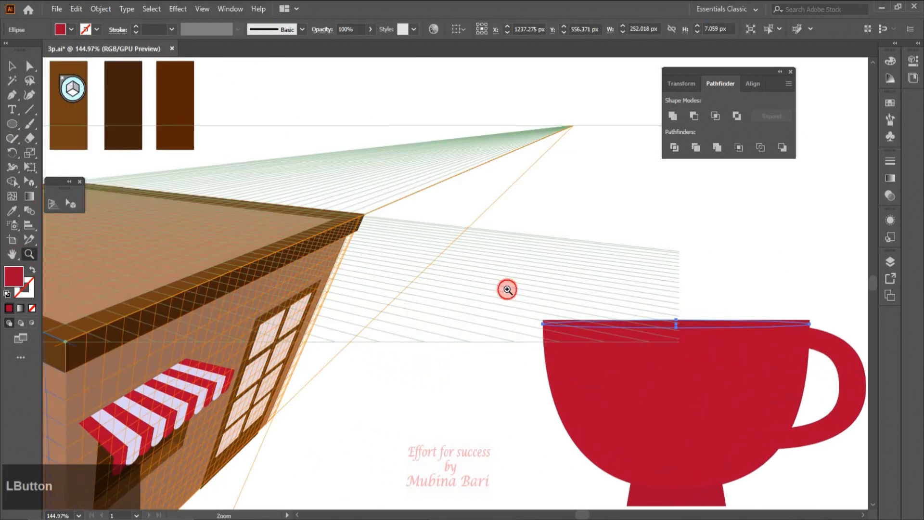
left_click_drag(504, 279, 516, 316)
key("i")
left_click(110, 139)
left_click(110, 139)
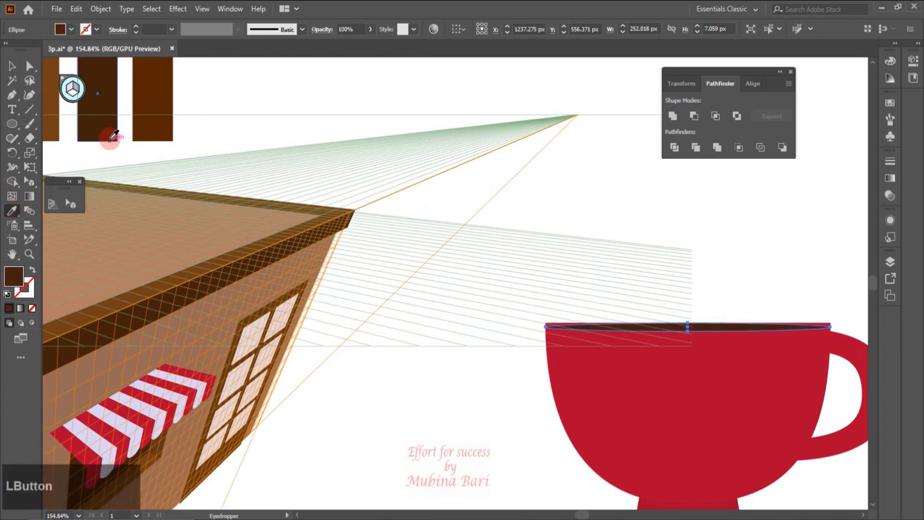
Stretch the rim ellipse to a height of about 22 px so that it forms the coffee surface.
key("v")
left_click(831, 322)
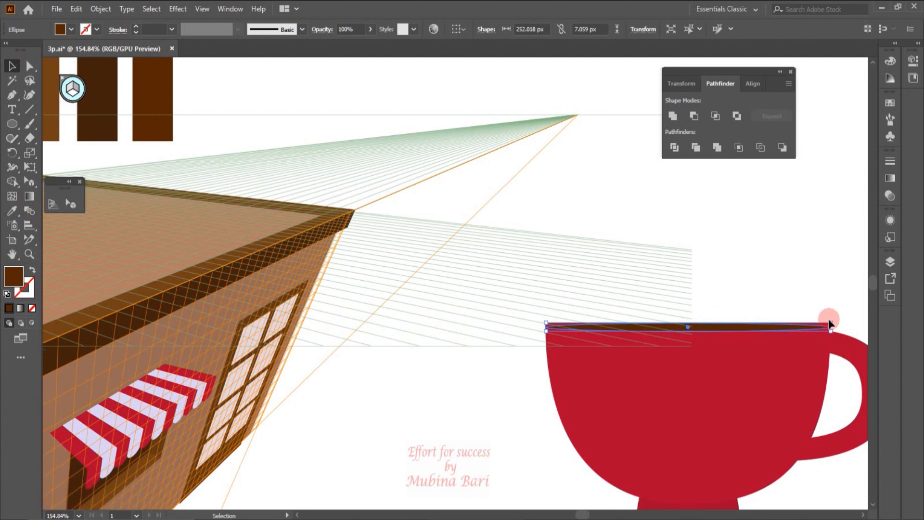
left_click_drag(831, 323, 835, 316)
left_click(846, 279)
left_click(79, 515)
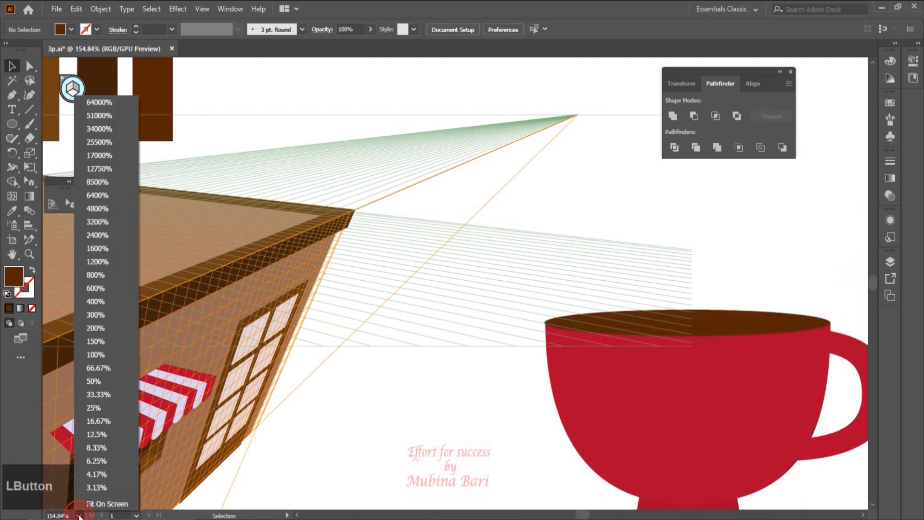
left_click(89, 498)
Recolor the coffee ellipse with the fourth brown sampled from the palette rectangles.
left_click(593, 288)
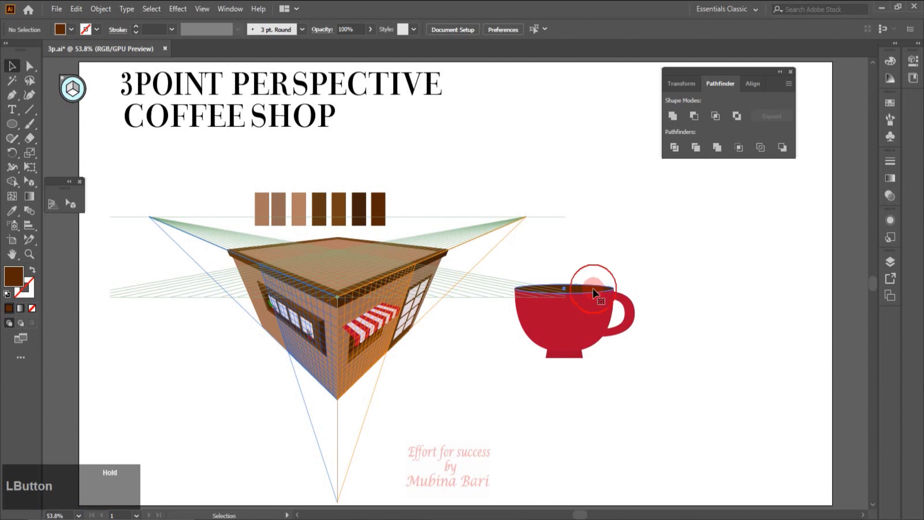
left_click(12, 211)
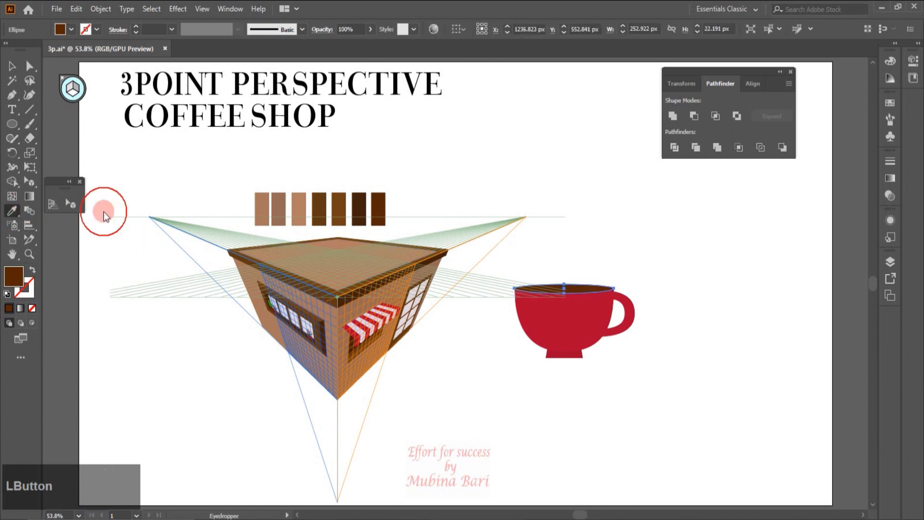
left_click(316, 199)
Group the cup body, handle, base and coffee ellipse into one object.
key("v")
left_click_drag(496, 262, 661, 379)
right_click(568, 325)
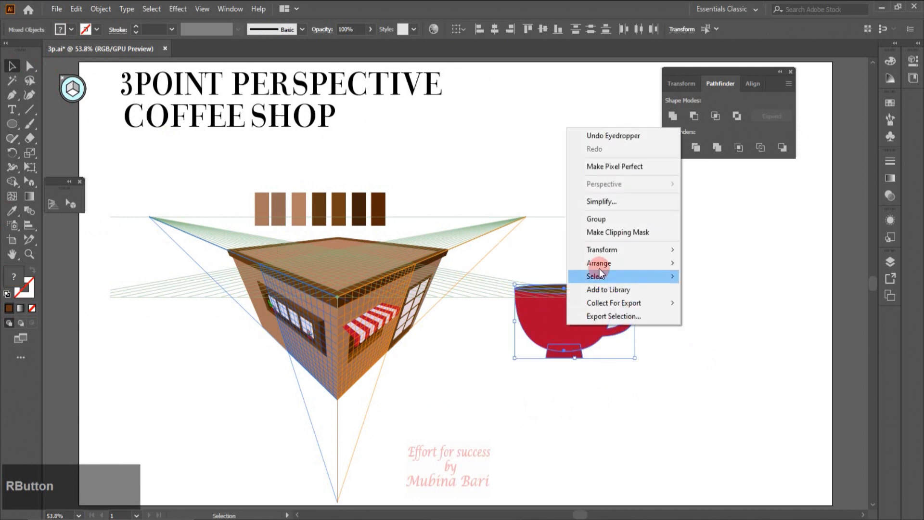
left_click(597, 220)
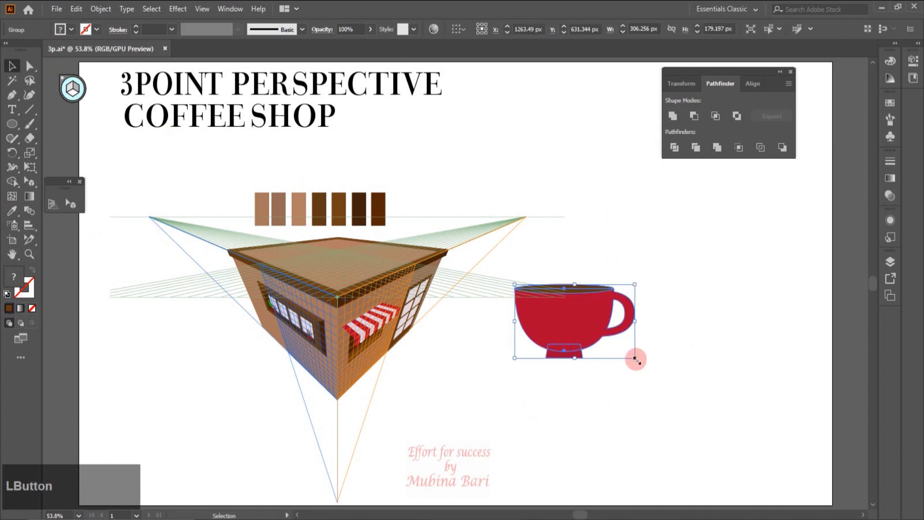
Scale the cup group down and place it on the right corner of the shop's roof.
left_click_drag(635, 356, 588, 332)
left_click(593, 350)
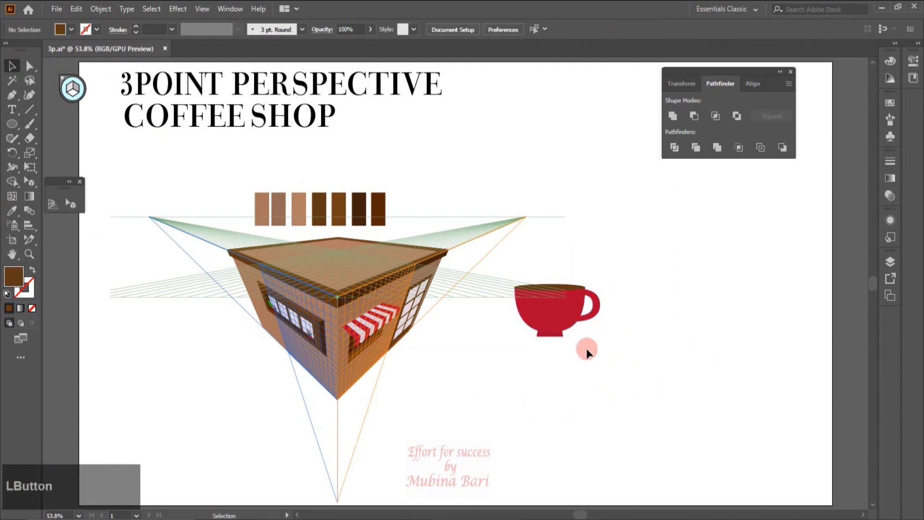
left_click_drag(545, 303, 452, 245)
left_click(551, 317)
Fine-tune the size and position of the cup so that it sits on the roof's right corner.
left_click(29, 254)
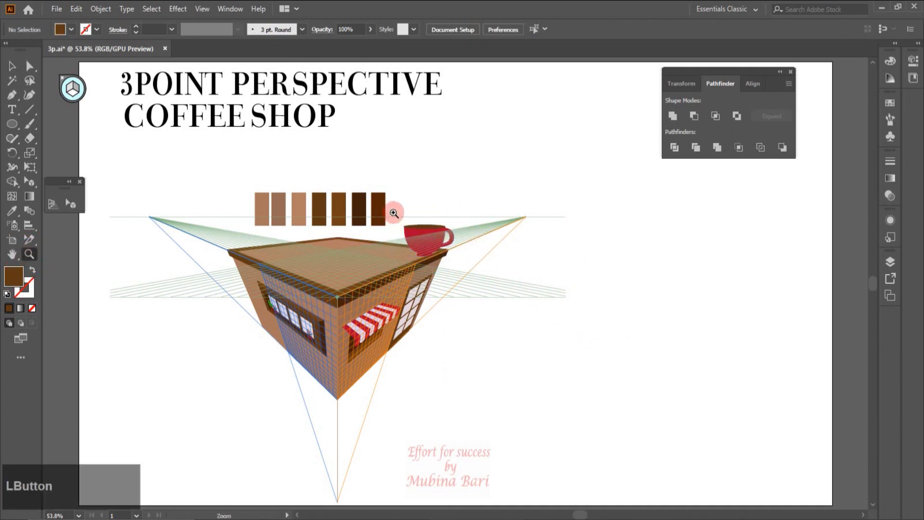
left_click_drag(392, 196, 500, 399)
left_click(501, 399)
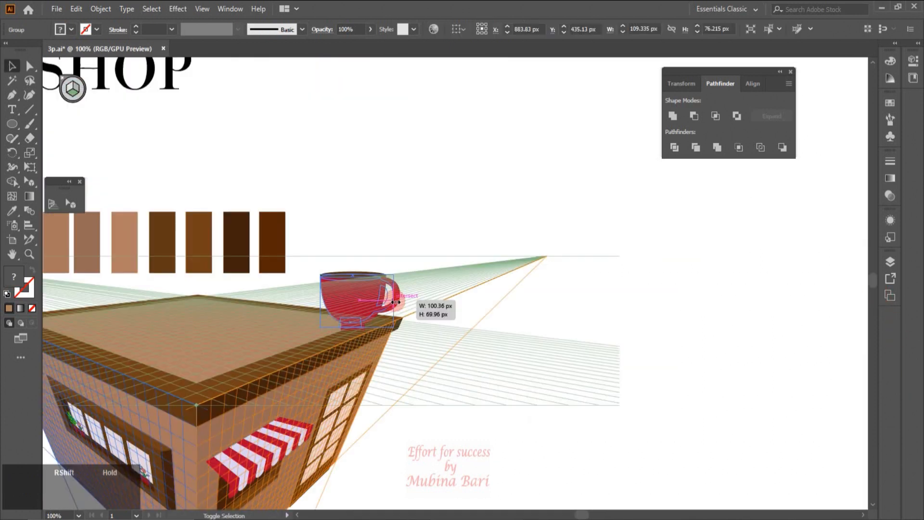
left_click_drag(396, 302, 396, 302)
left_click(594, 320)
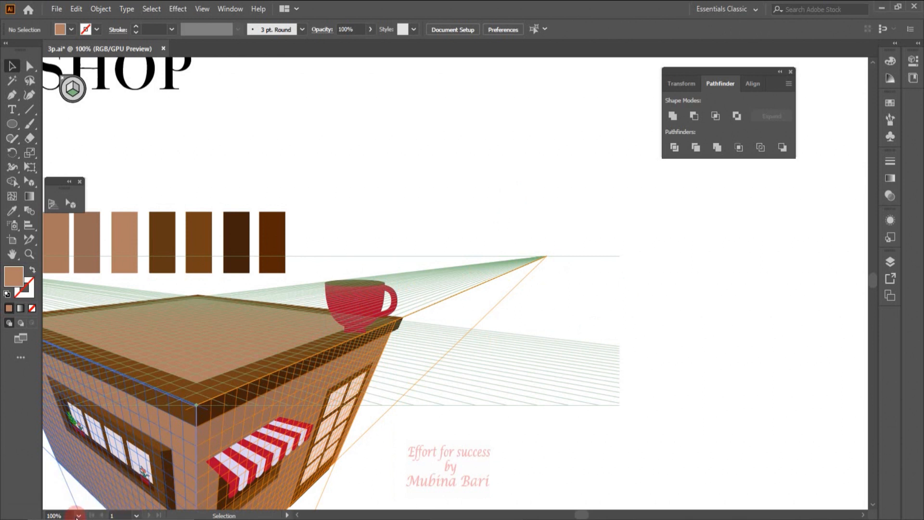
left_click(78, 516)
left_click(91, 504)
left_click(496, 383)
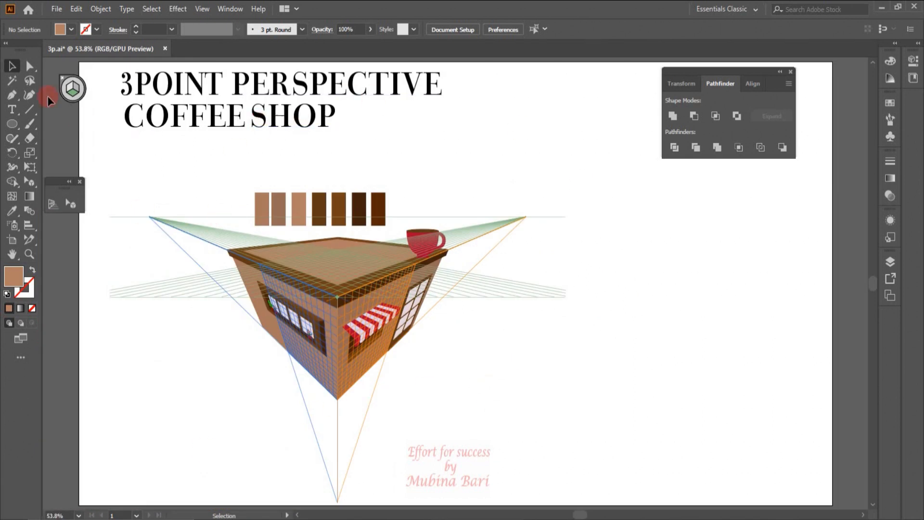
Place the word COFFEE on the left perspective plane and SHOP on the right plane, along the roof's front edges.
left_click(53, 204)
left_click(72, 88)
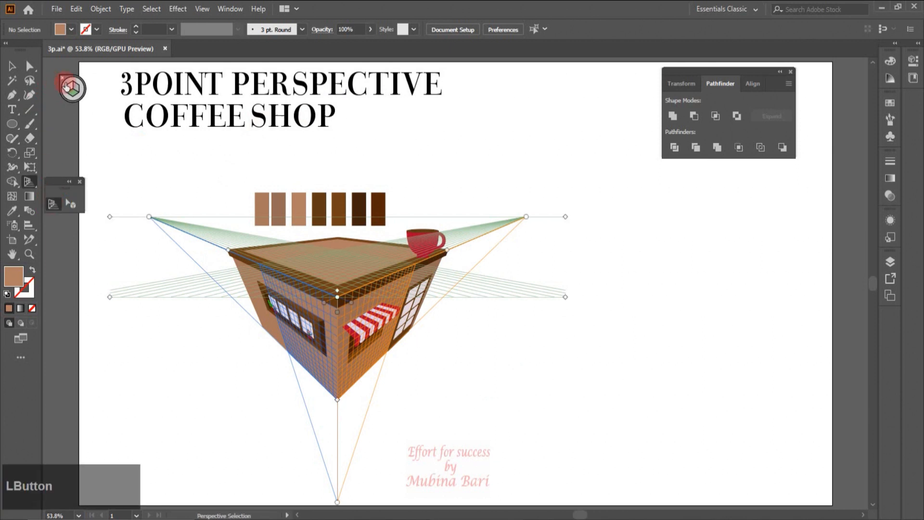
left_click(73, 89)
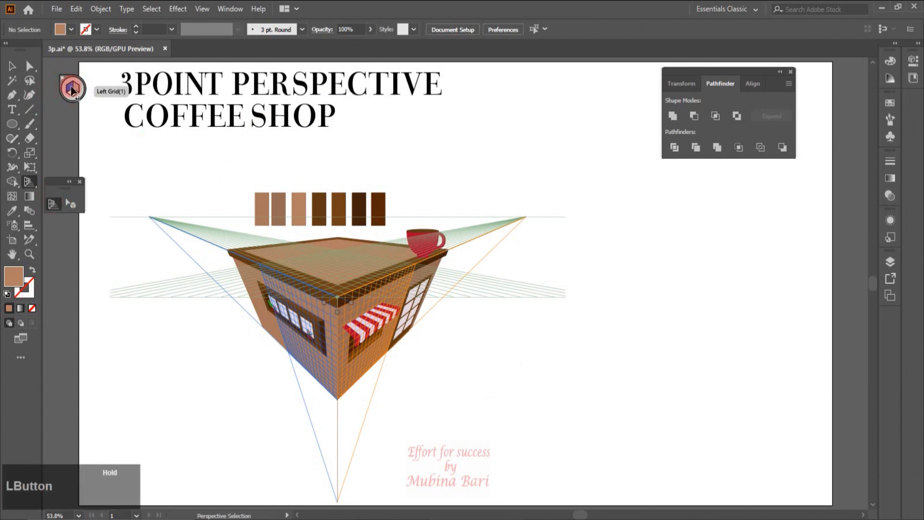
left_click(177, 137)
left_click(72, 204)
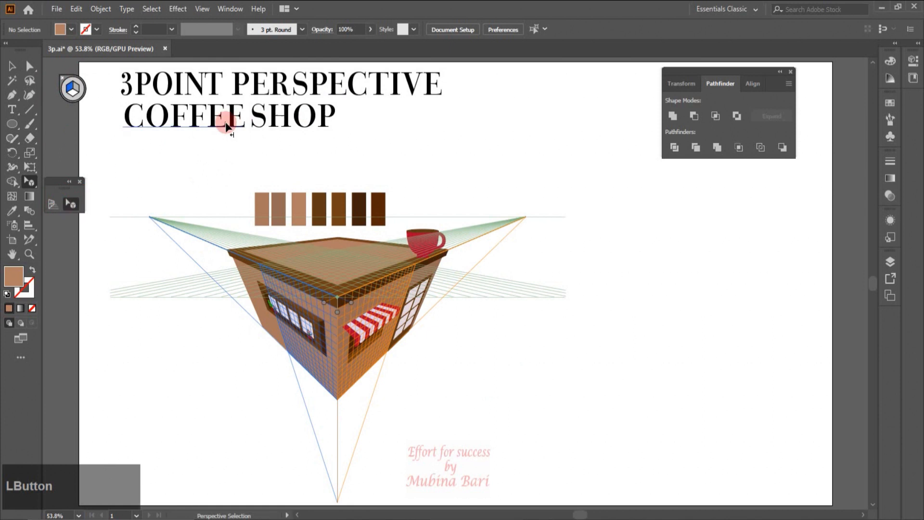
left_click_drag(233, 143, 337, 305)
left_click(76, 91)
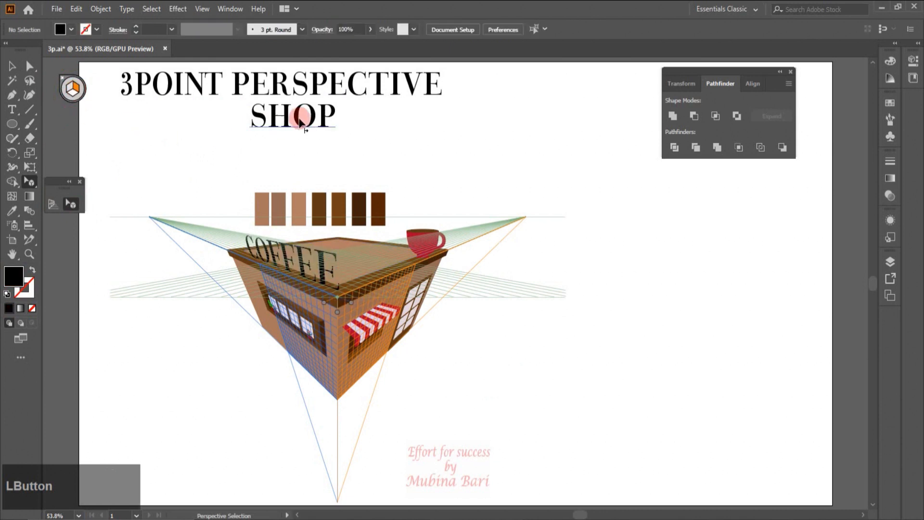
left_click_drag(285, 124, 360, 277)
Draw a road rectangle on the horizontal perspective plane along the right wall's base and fill it with dark gray R=51 G=51 B=51.
left_click(71, 94)
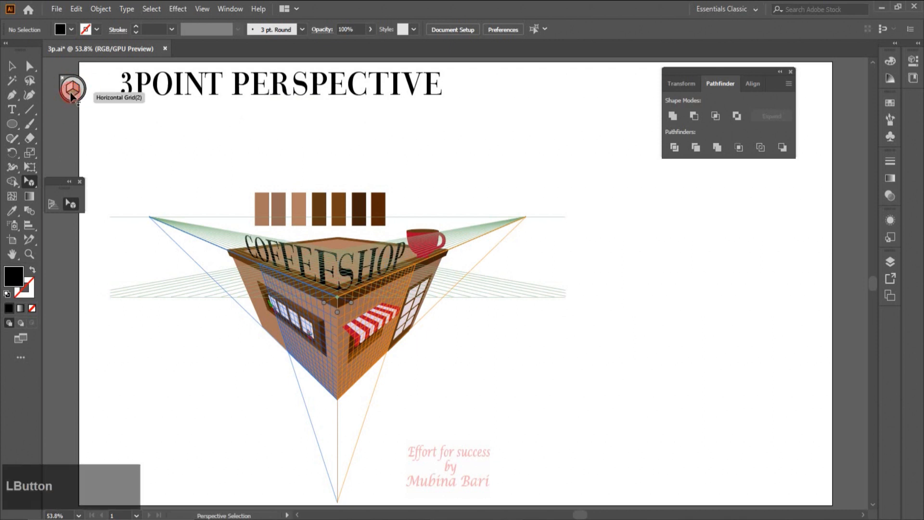
left_click(74, 181)
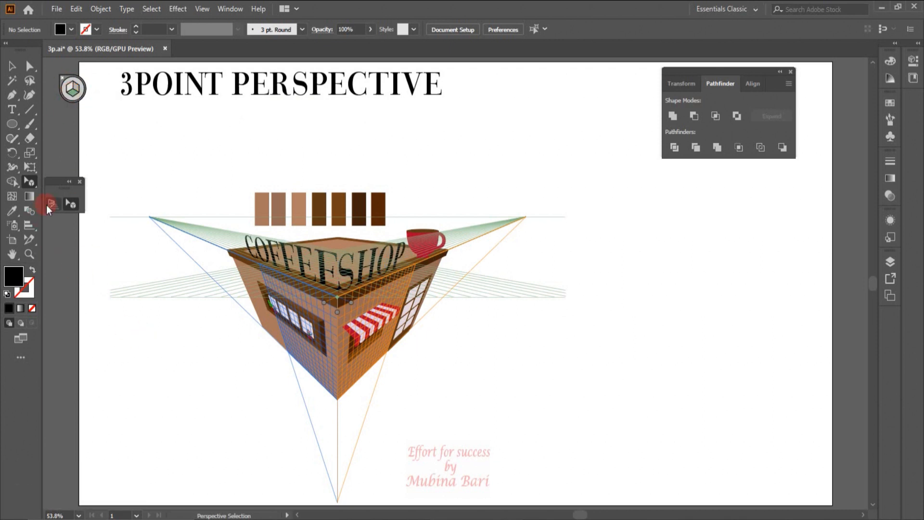
left_click(12, 124)
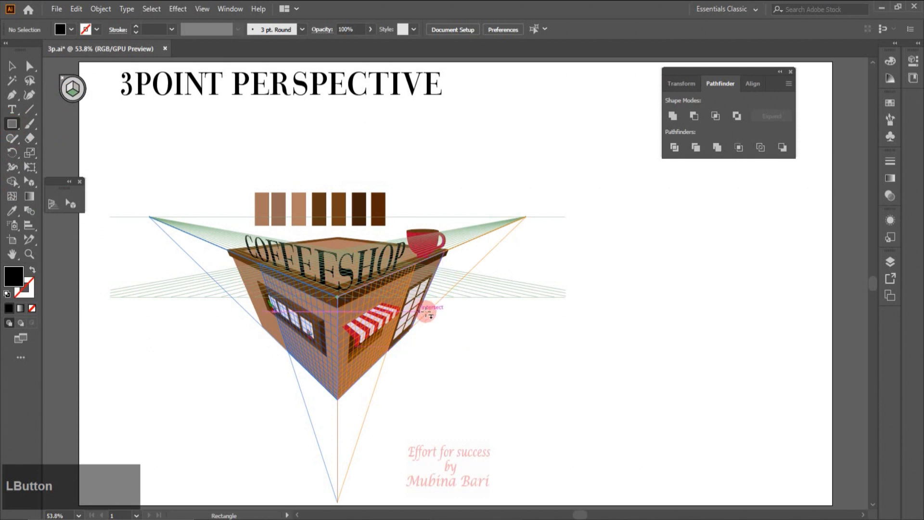
left_click_drag(470, 273, 348, 453)
left_click(71, 29)
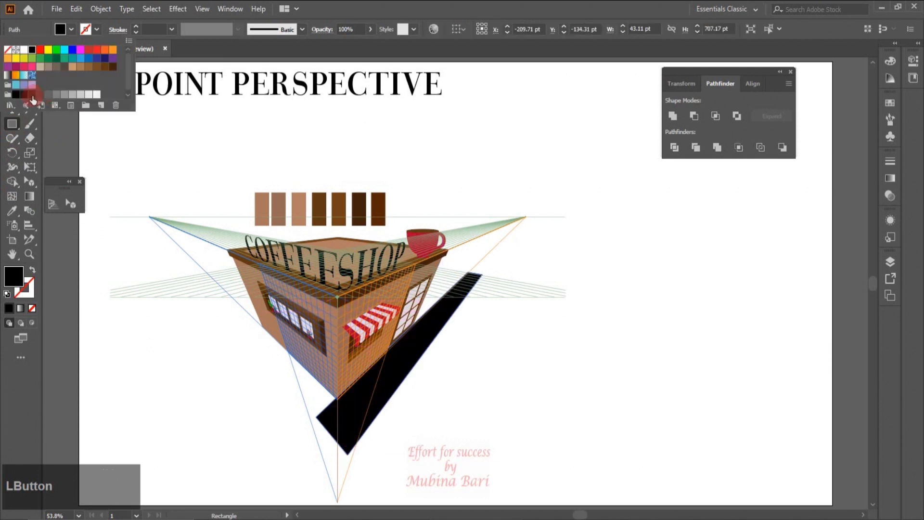
left_click(32, 96)
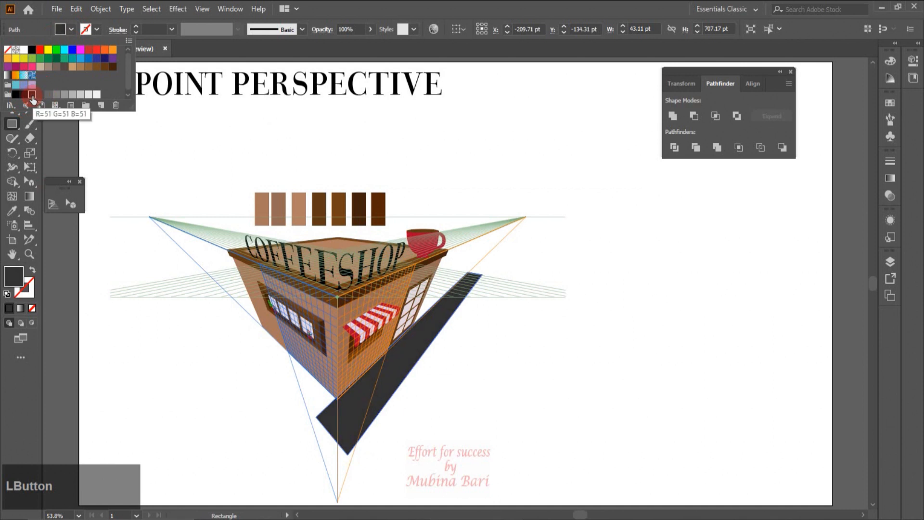
Draw a second dark gray road strip on the horizontal plane along the left wall's base, meeting the first at the front corner.
left_click(224, 296)
left_click_drag(208, 274, 339, 462)
key("v")
left_click(190, 246)
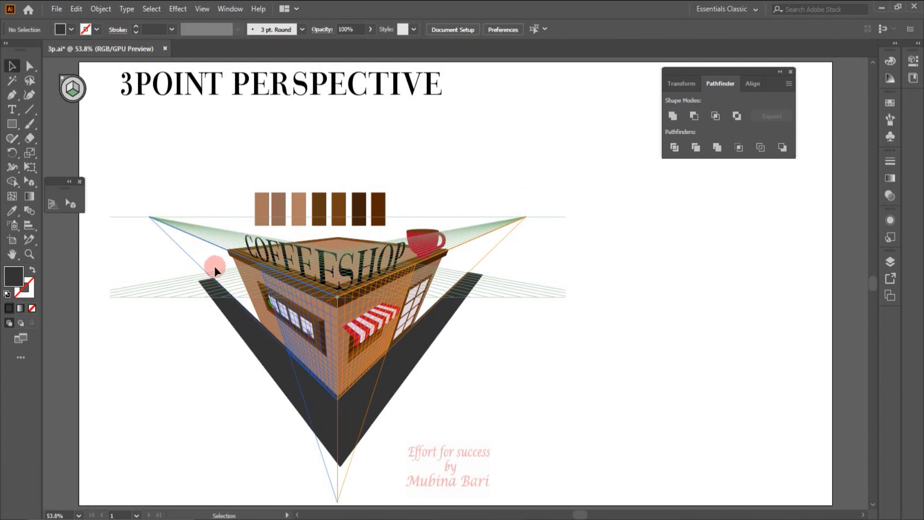
Delete the brown palette rectangles above the shop and close the Pathfinder panel.
left_click_drag(243, 175, 414, 204)
key("Delete")
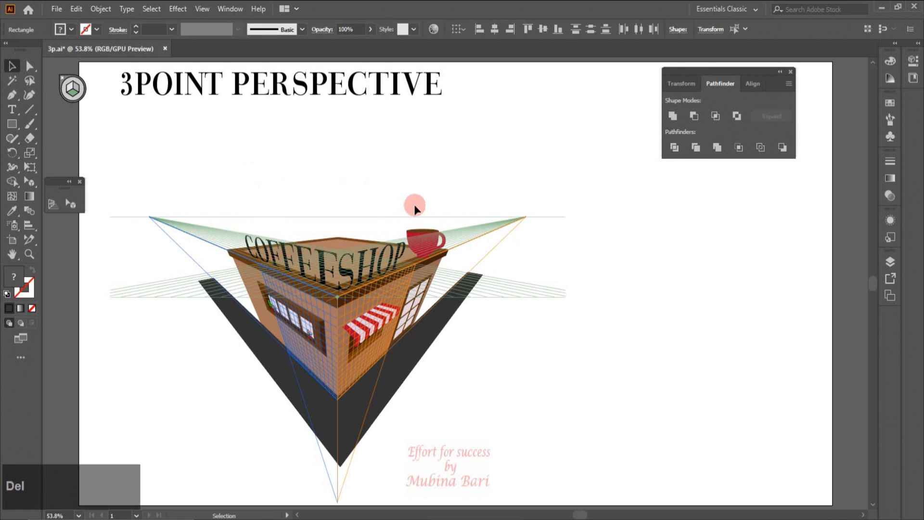
left_click(721, 137)
left_click(791, 73)
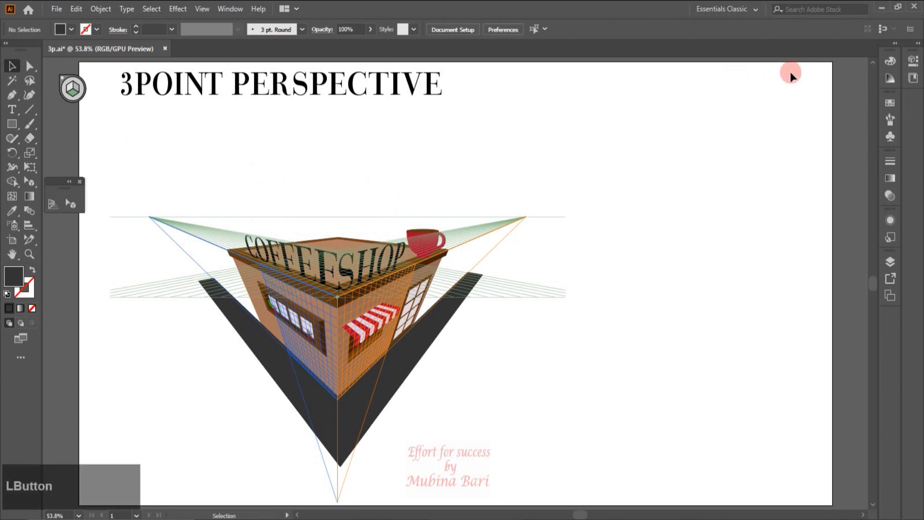
Group the whole coffee shop with its lettering, cup and roads.
left_click(163, 183)
left_click_drag(199, 264, 557, 463)
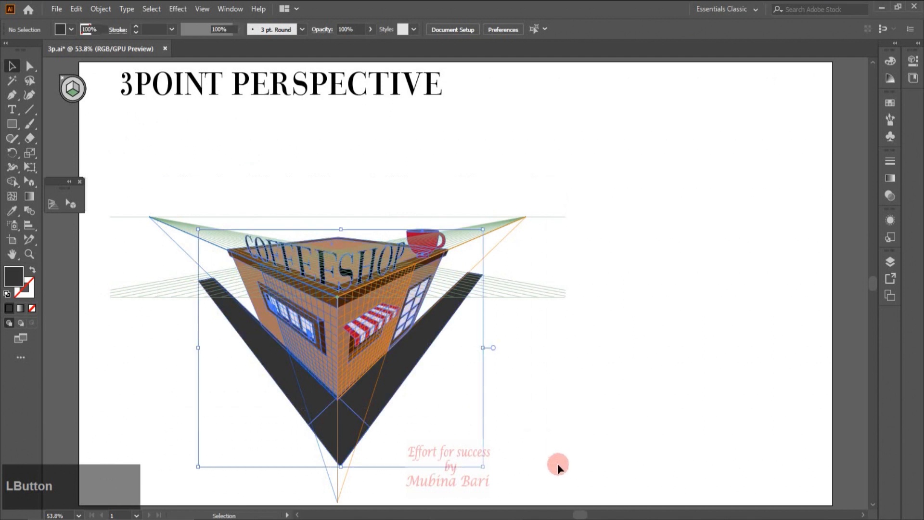
right_click(417, 363)
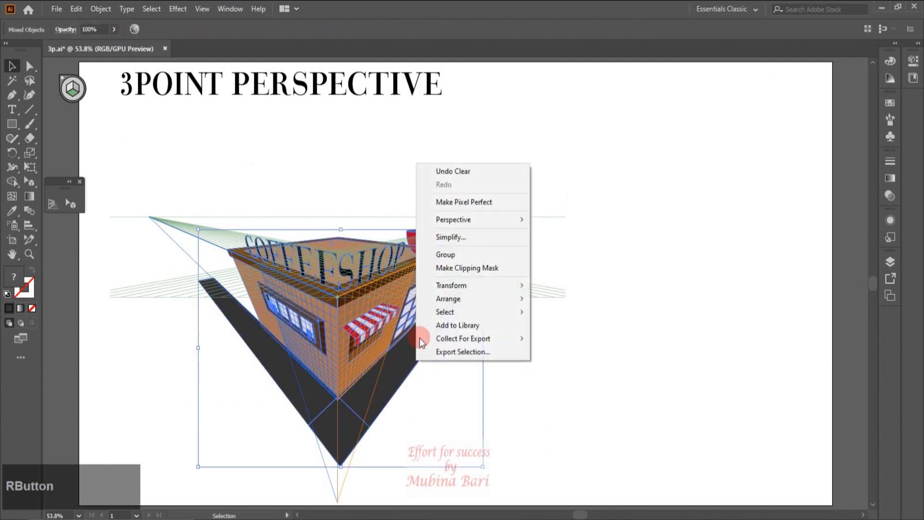
left_click(449, 254)
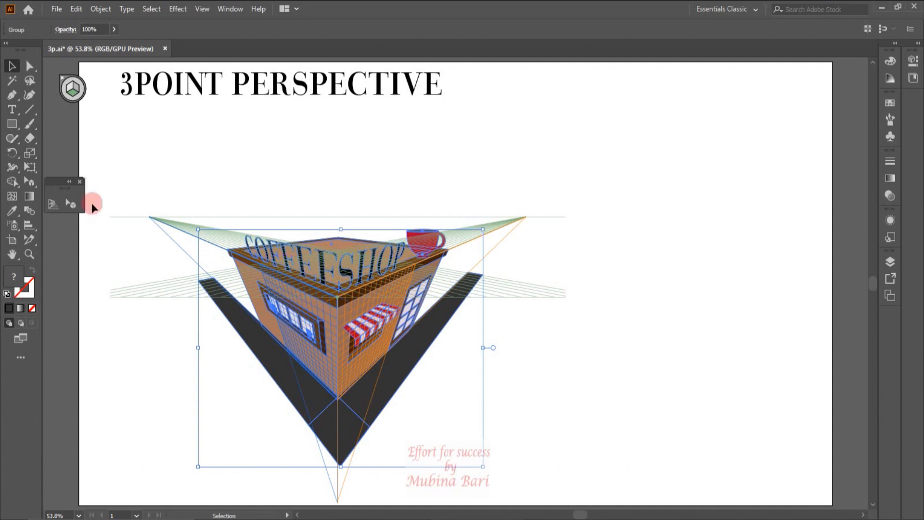
Hide the perspective grid and close the floating perspective tools.
left_click(127, 223)
left_click(48, 204)
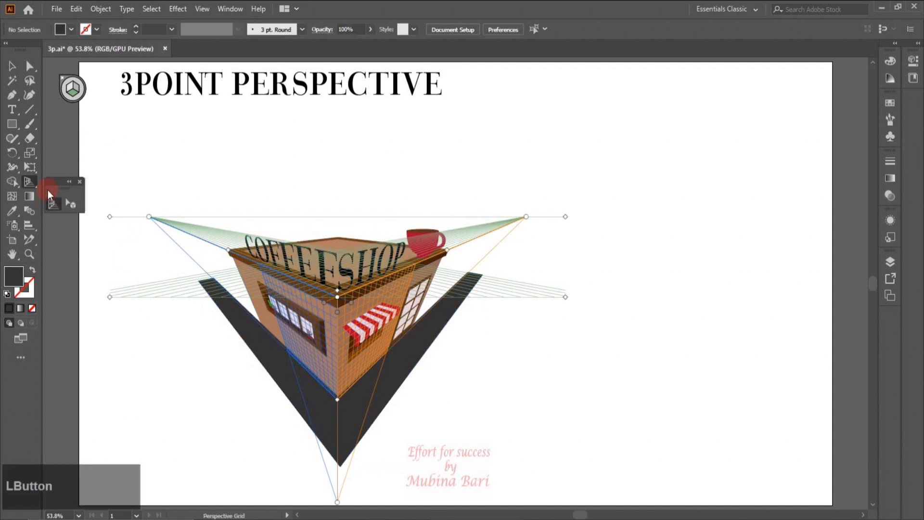
left_click(62, 77)
left_click(79, 180)
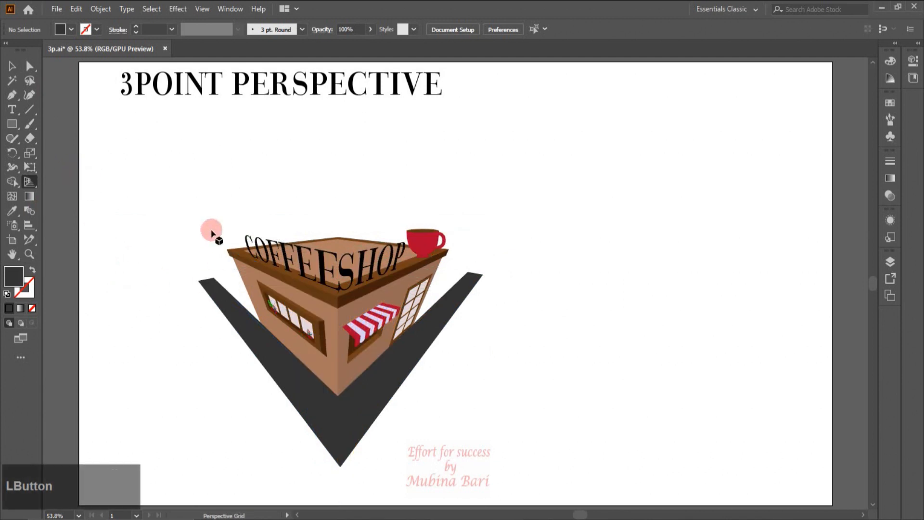
Scale the coffee shop group up proportionally to about 1088 × 869 px, accepting the expansion of its perspective objects.
left_click(6, 66)
left_click_drag(134, 189, 452, 423)
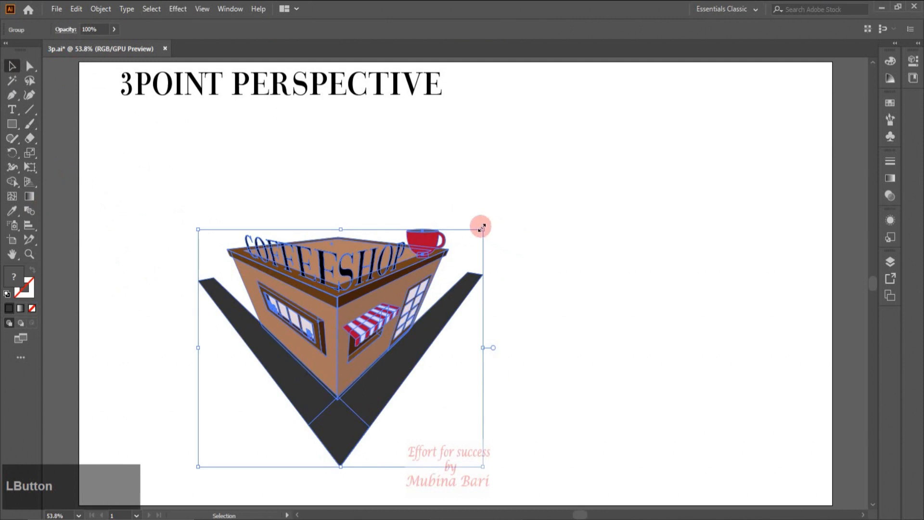
left_click_drag(482, 227, 752, 110)
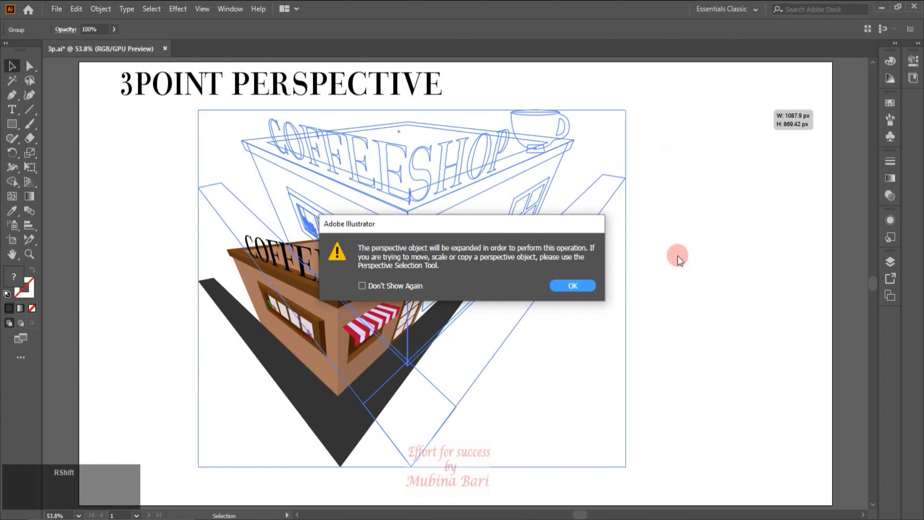
left_click(589, 287)
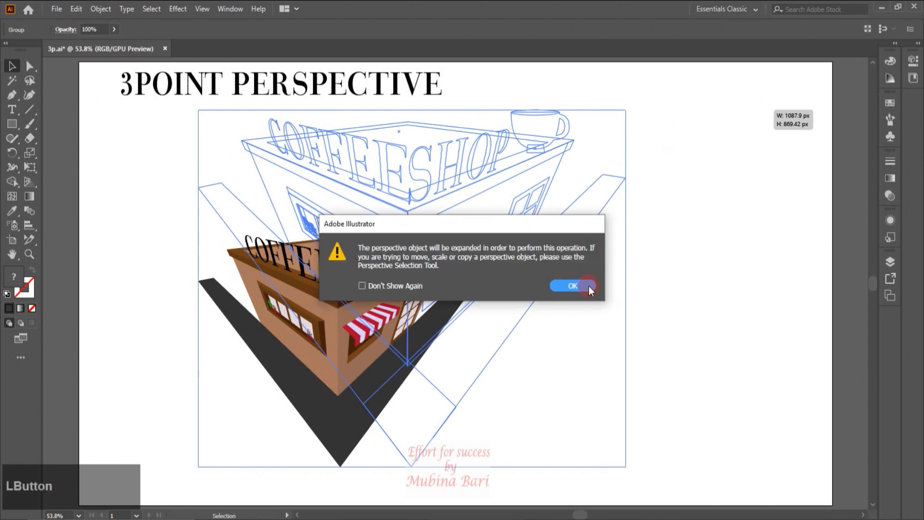